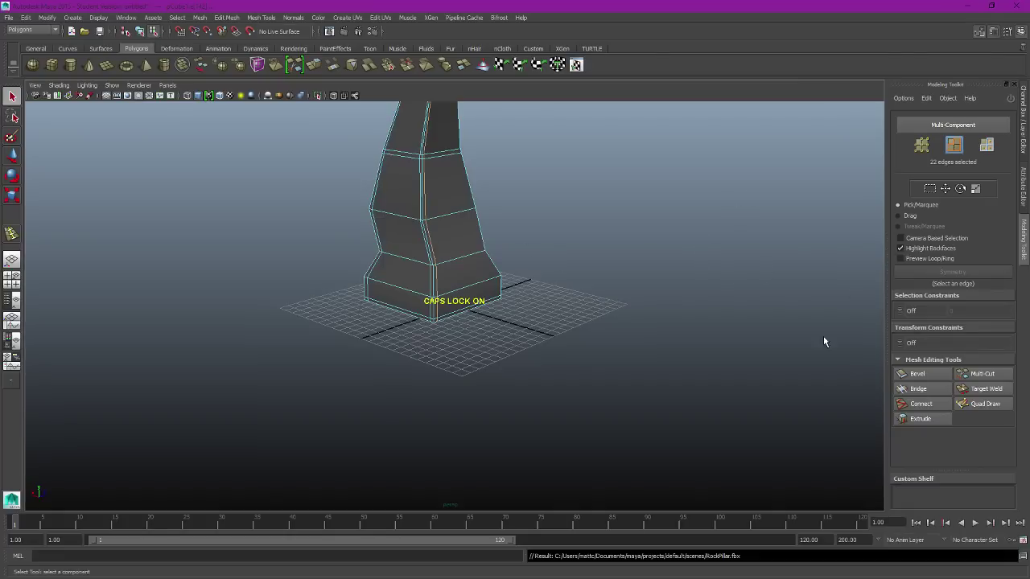
# Inspect the rock pillar's UV layout in a maximised UV Texture Editor, and leave it to return to the ZBrush sculpt.
pyautogui.keyDown('alt'); pyautogui.moveTo(699, 198); pyautogui.dragTo(730, 198); pyautogui.keyUp('alt')
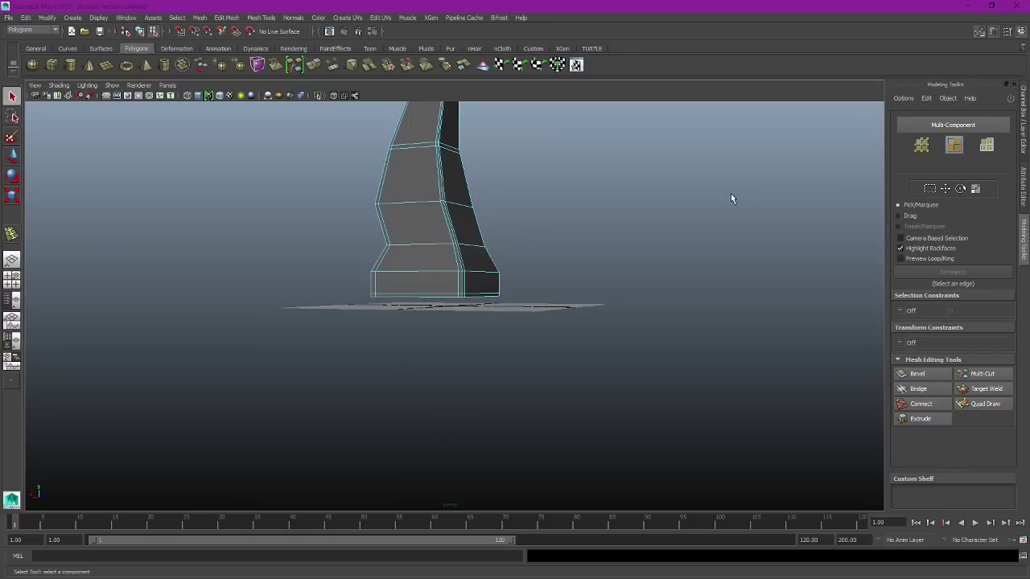
pyautogui.keyDown('alt'); pyautogui.moveTo(620, 193); pyautogui.dragTo(418, 321); pyautogui.keyUp('alt')
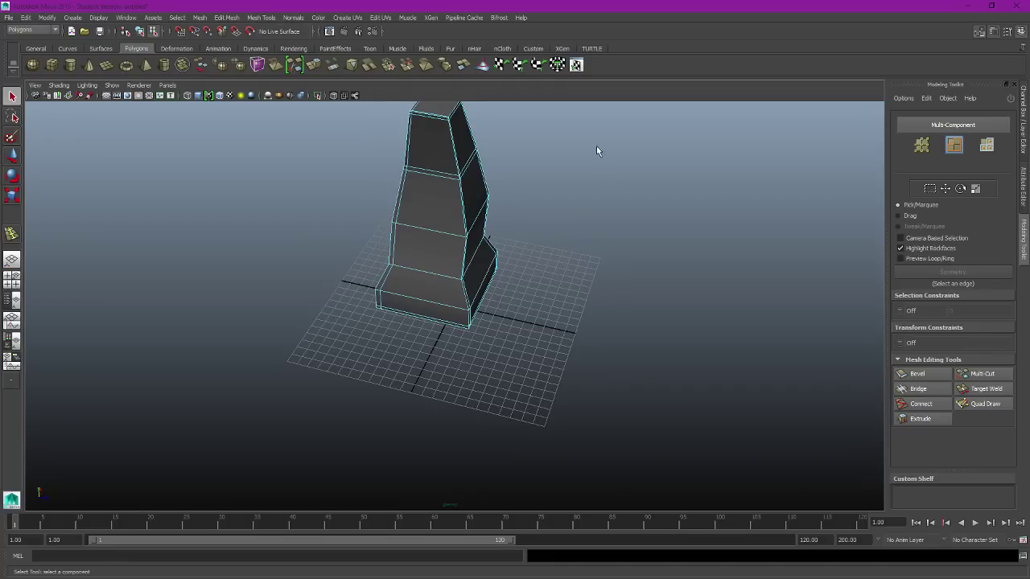
pyautogui.keyDown('alt'); pyautogui.moveTo(688, 245); pyautogui.dragTo(531, 225); pyautogui.keyUp('alt')
pyautogui.click(380, 17)
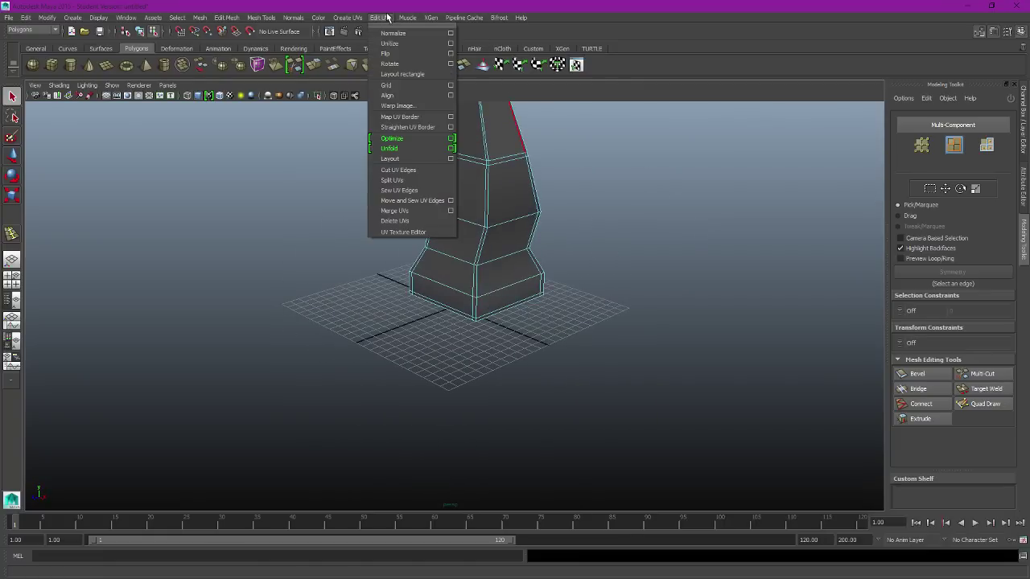
pyautogui.click(404, 231)
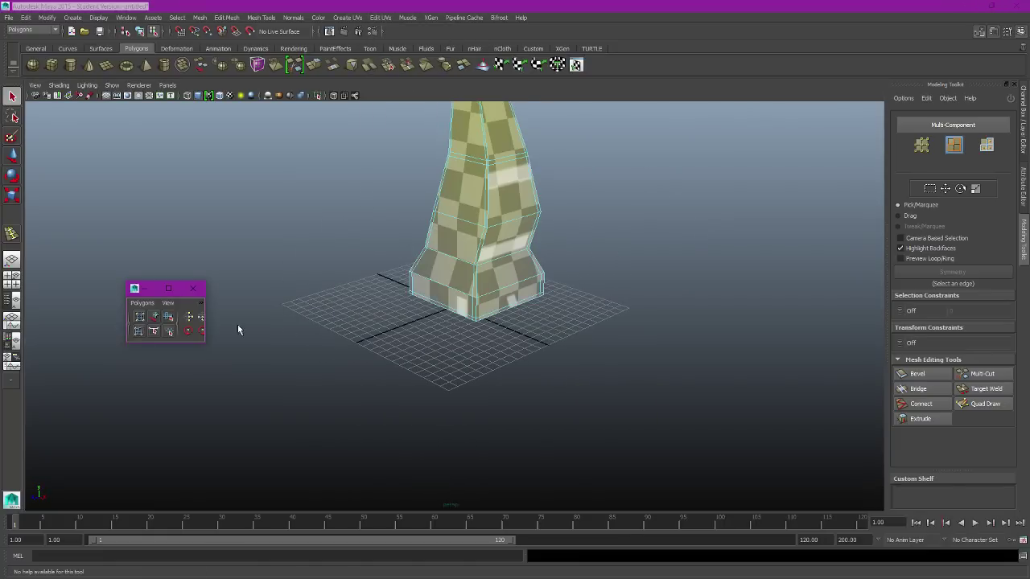
pyautogui.doubleClick(165, 291)
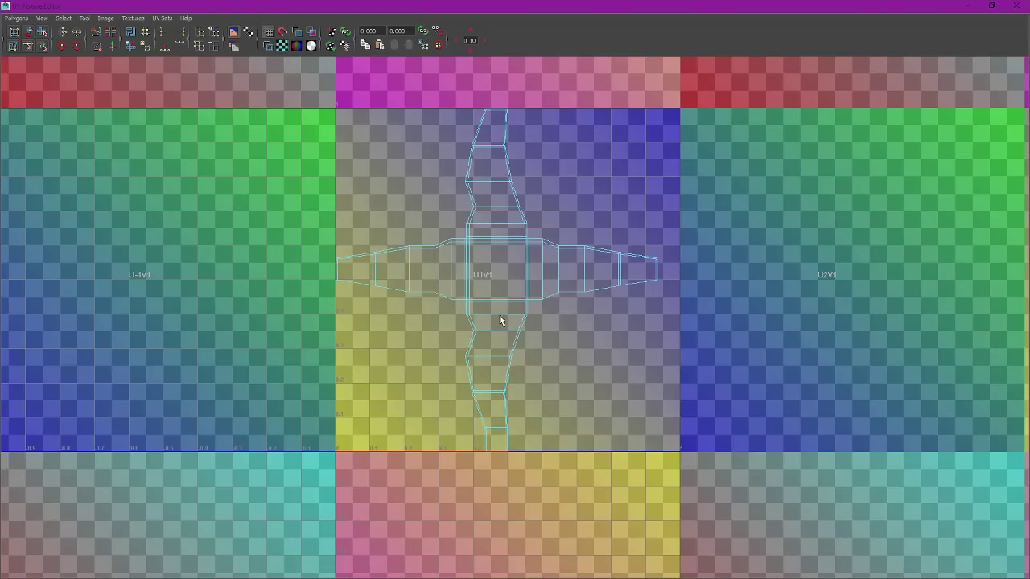
pyautogui.click(1006, 6)
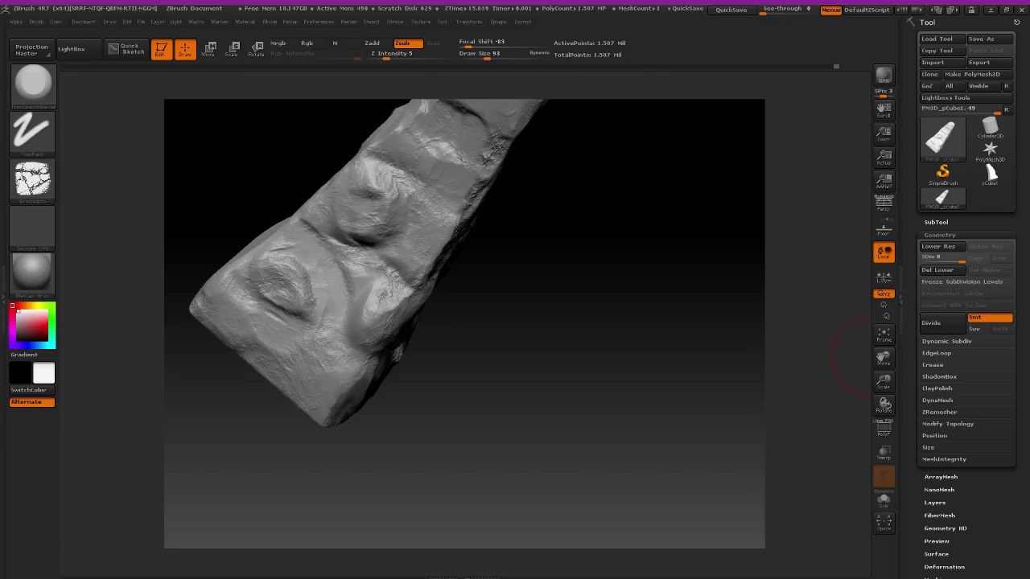
# Chisel rough rock detail along the pillar's long corner edge and neighbouring faces with the TrimSmoothBorder brush at Z Intensity 5.
pyautogui.moveTo(590, 286)
pyautogui.mouseDown()
pyautogui.moveTo(554, 253)
pyautogui.moveTo(514, 241)
pyautogui.mouseUp()
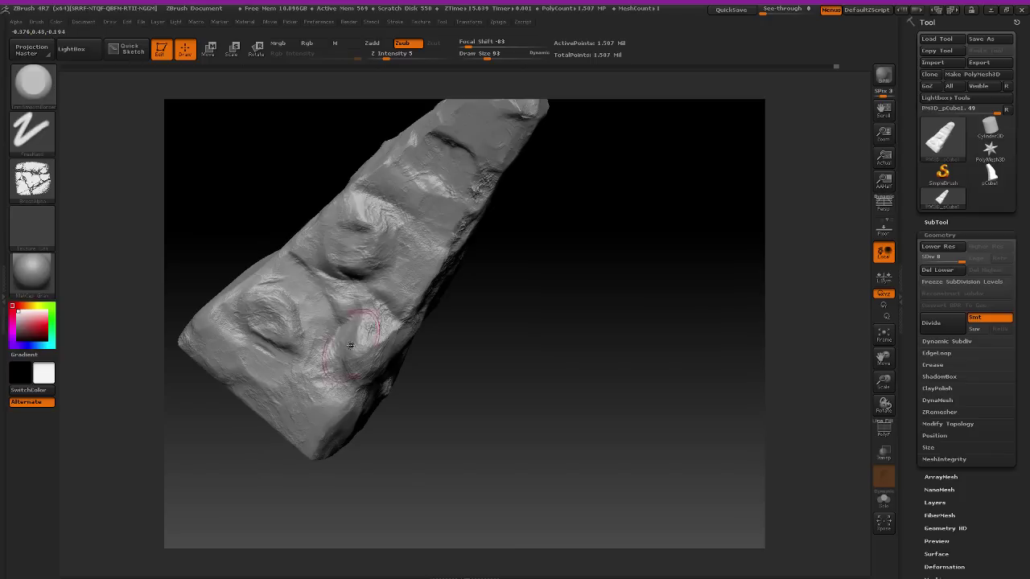
pyautogui.moveTo(360, 347)
pyautogui.mouseDown()
pyautogui.moveTo(581, 302)
pyautogui.moveTo(632, 359)
pyautogui.moveTo(602, 376)
pyautogui.moveTo(576, 356)
pyautogui.moveTo(593, 322)
pyautogui.moveTo(542, 329)
pyautogui.moveTo(611, 338)
pyautogui.mouseUp()
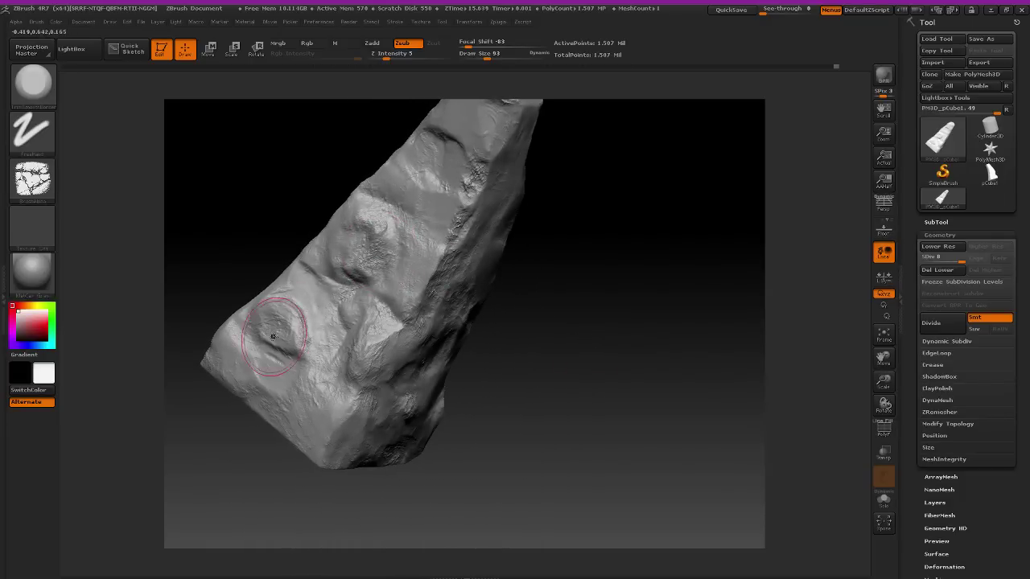
pyautogui.moveTo(554, 392)
pyautogui.mouseDown()
pyautogui.moveTo(533, 349)
pyautogui.moveTo(561, 300)
pyautogui.moveTo(612, 361)
pyautogui.moveTo(609, 390)
pyautogui.moveTo(524, 322)
pyautogui.moveTo(547, 349)
pyautogui.moveTo(570, 354)
pyautogui.moveTo(584, 268)
pyautogui.moveTo(568, 349)
pyautogui.moveTo(523, 341)
pyautogui.moveTo(526, 326)
pyautogui.moveTo(558, 357)
pyautogui.moveTo(567, 344)
pyautogui.moveTo(570, 363)
pyautogui.moveTo(520, 376)
pyautogui.moveTo(530, 391)
pyautogui.moveTo(411, 416)
pyautogui.mouseUp()
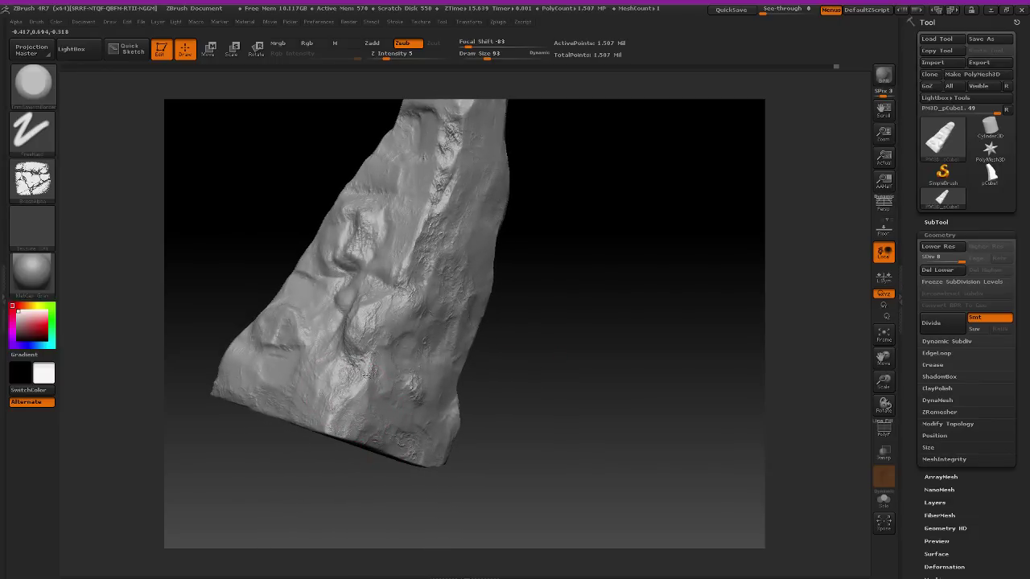
pyautogui.moveTo(548, 425)
pyautogui.mouseDown()
pyautogui.moveTo(554, 391)
pyautogui.moveTo(395, 437)
pyautogui.moveTo(554, 423)
pyautogui.moveTo(585, 378)
pyautogui.moveTo(364, 465)
pyautogui.mouseUp()
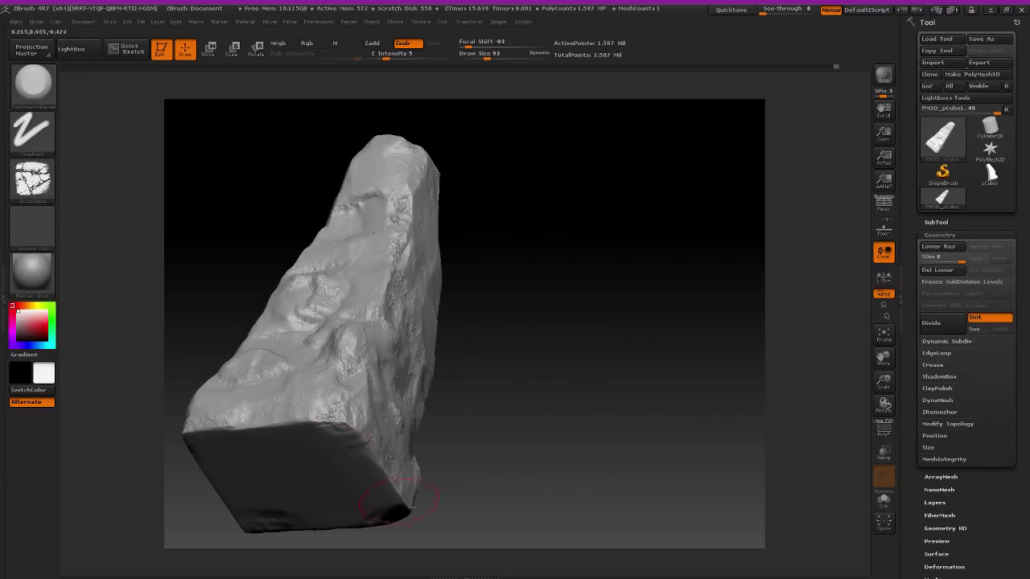
# Chip and roughen the corners and rim around the pillar's base with the TrimSmoothBorder brush.
pyautogui.moveTo(510, 507)
pyautogui.mouseDown()
pyautogui.moveTo(667, 259)
pyautogui.moveTo(579, 361)
pyautogui.moveTo(424, 443)
pyautogui.moveTo(362, 460)
pyautogui.moveTo(379, 457)
pyautogui.moveTo(366, 468)
pyautogui.moveTo(385, 452)
pyautogui.moveTo(373, 473)
pyautogui.mouseUp()
pyautogui.moveTo(635, 528); pyautogui.dragTo(623, 399)
pyautogui.moveTo(364, 468)
pyautogui.mouseDown()
pyautogui.moveTo(434, 473)
pyautogui.moveTo(407, 481)
pyautogui.moveTo(441, 484)
pyautogui.moveTo(399, 505)
pyautogui.moveTo(384, 467)
pyautogui.mouseUp()
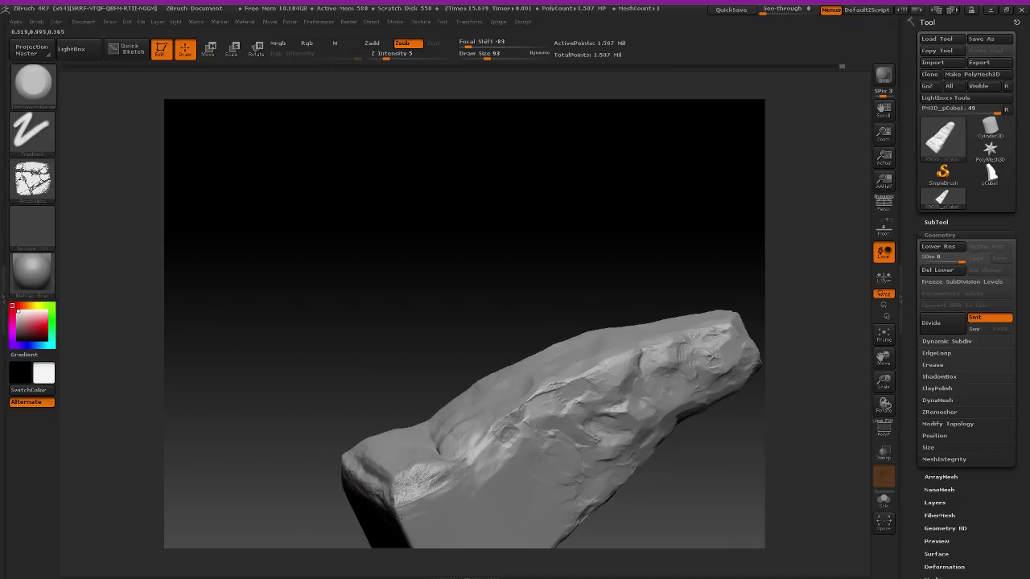
pyautogui.moveTo(397, 510)
pyautogui.mouseDown()
pyautogui.moveTo(406, 535)
pyautogui.moveTo(400, 507)
pyautogui.mouseUp()
# Soften the sharp edge between the pillar's underside and flat side with Smooth strokes, and chisel that edge with TrimSmoothBorder.
pyautogui.moveTo(882, 359); pyautogui.dragTo(825, 284)
pyautogui.moveTo(321, 535)
pyautogui.mouseDown()
pyautogui.moveTo(467, 508)
pyautogui.moveTo(345, 426)
pyautogui.mouseUp()
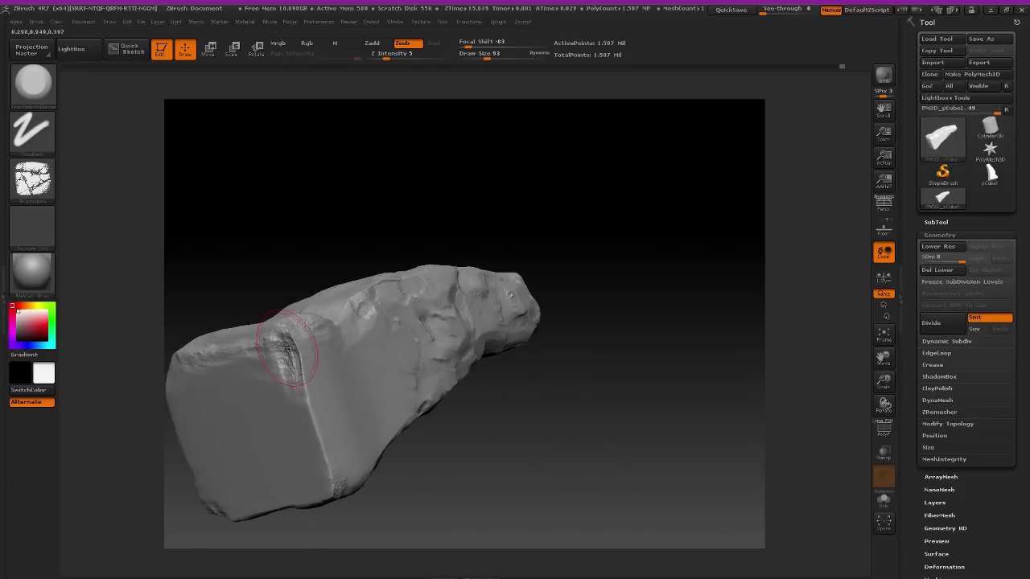
pyautogui.press('shift')
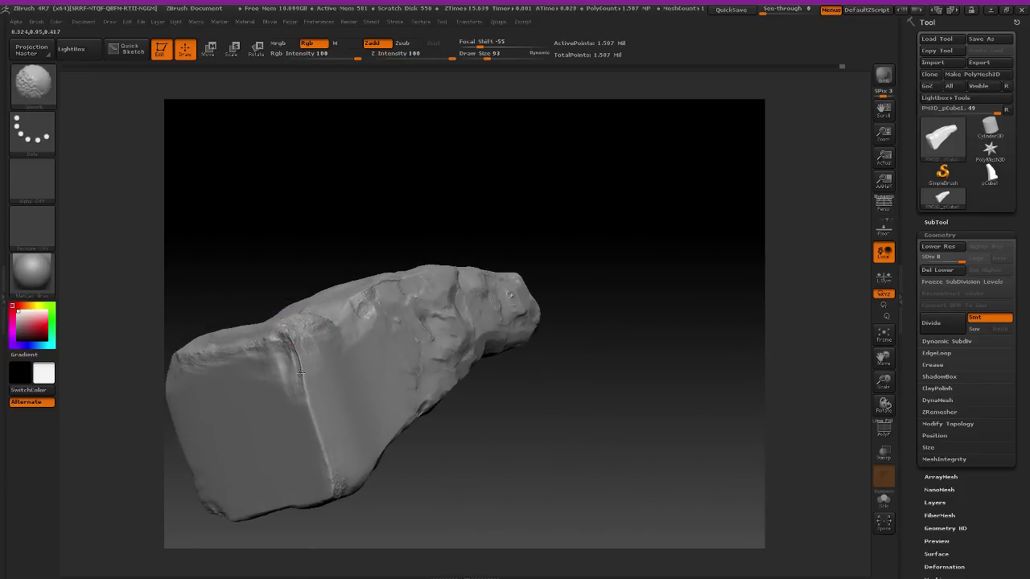
pyautogui.moveTo(301, 374); pyautogui.dragTo(300, 368)
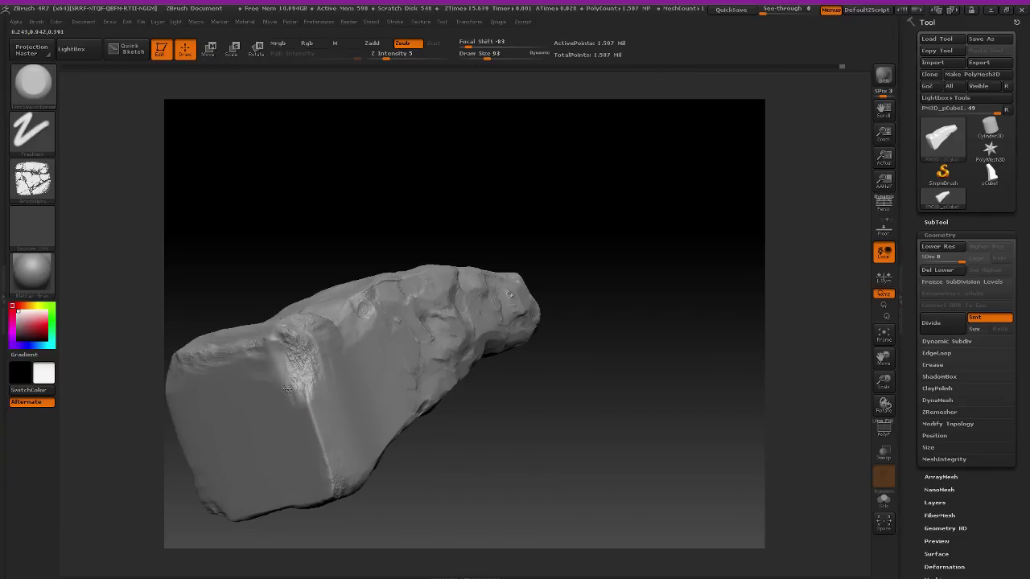
pyautogui.moveTo(282, 385)
pyautogui.mouseDown()
pyautogui.moveTo(322, 446)
pyautogui.moveTo(316, 402)
pyautogui.moveTo(338, 418)
pyautogui.mouseUp()
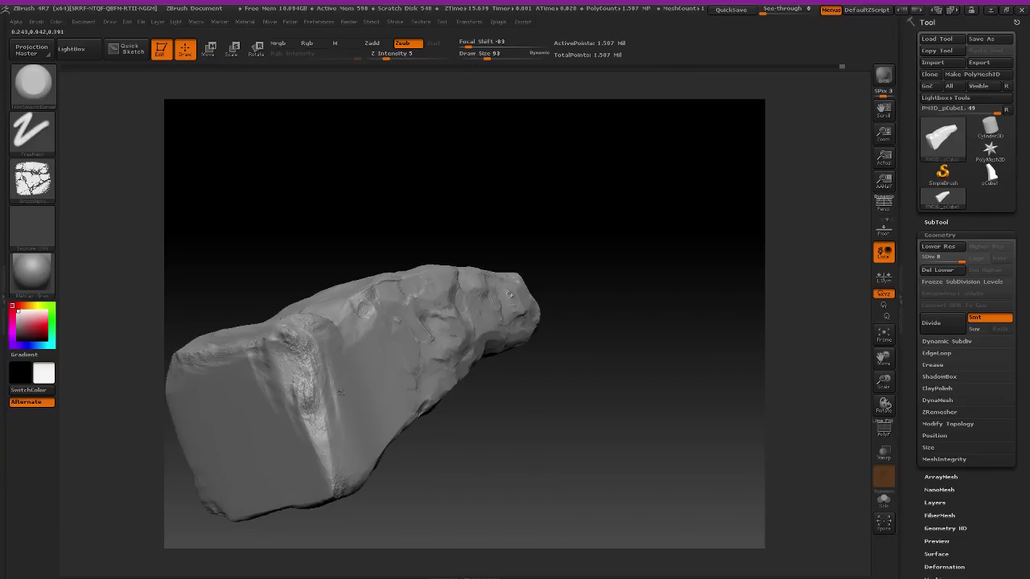
# Build up a rounded bulge across the ledge at the foot of the pillar with the ClayBuildup brush at Z Intensity 20.
pyautogui.moveTo(427, 443); pyautogui.dragTo(516, 421)
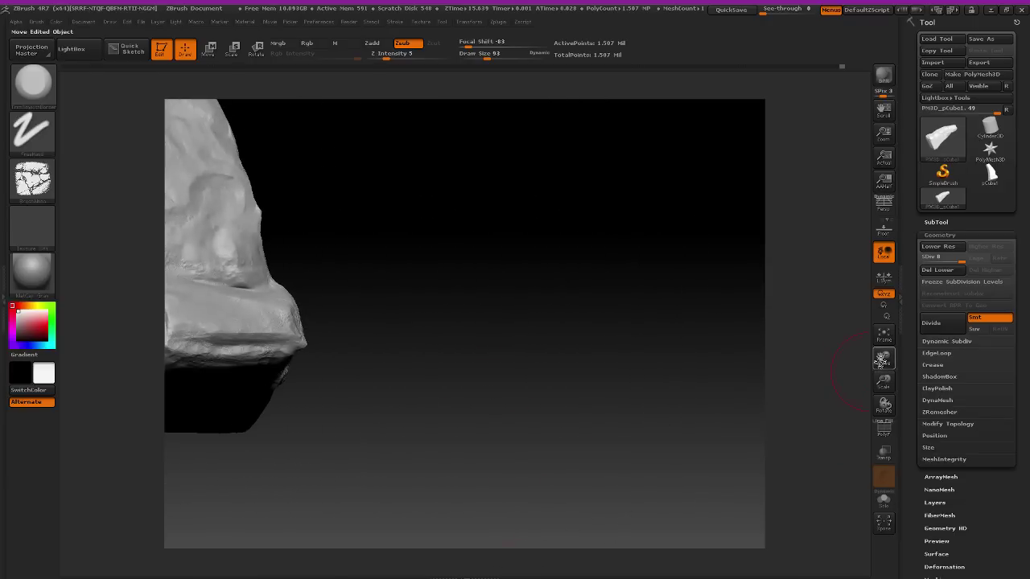
pyautogui.moveTo(879, 361); pyautogui.dragTo(921, 429)
pyautogui.moveTo(507, 307)
pyautogui.mouseDown()
pyautogui.moveTo(492, 296)
pyautogui.moveTo(560, 288)
pyautogui.moveTo(460, 329)
pyautogui.mouseUp()
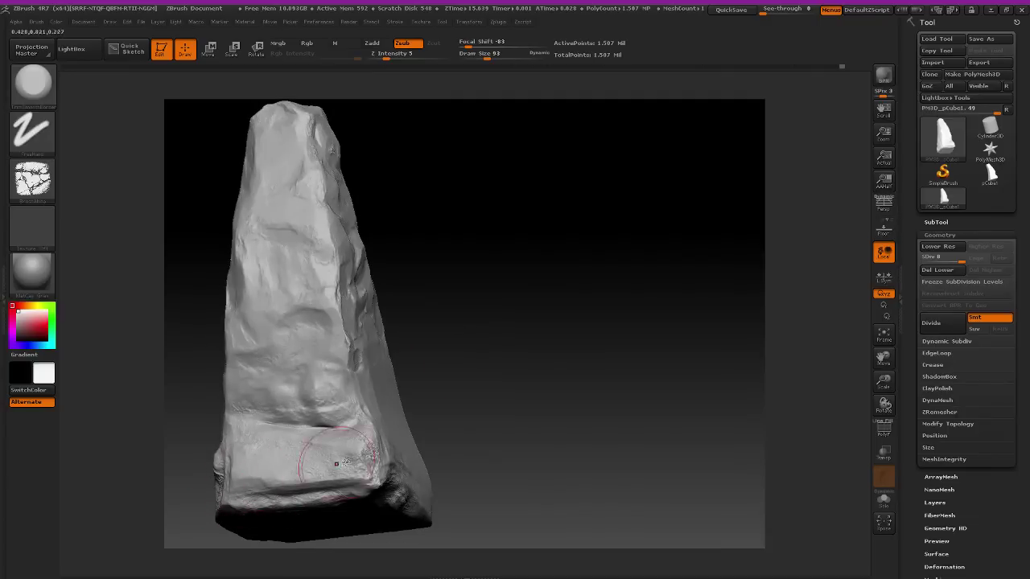
pyautogui.click(32, 83)
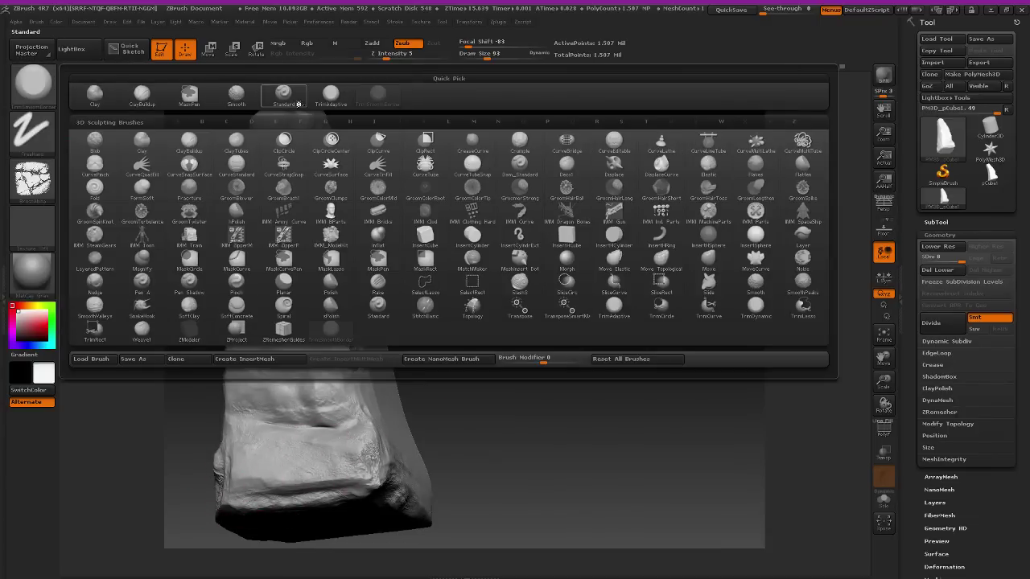
pyautogui.click(142, 95)
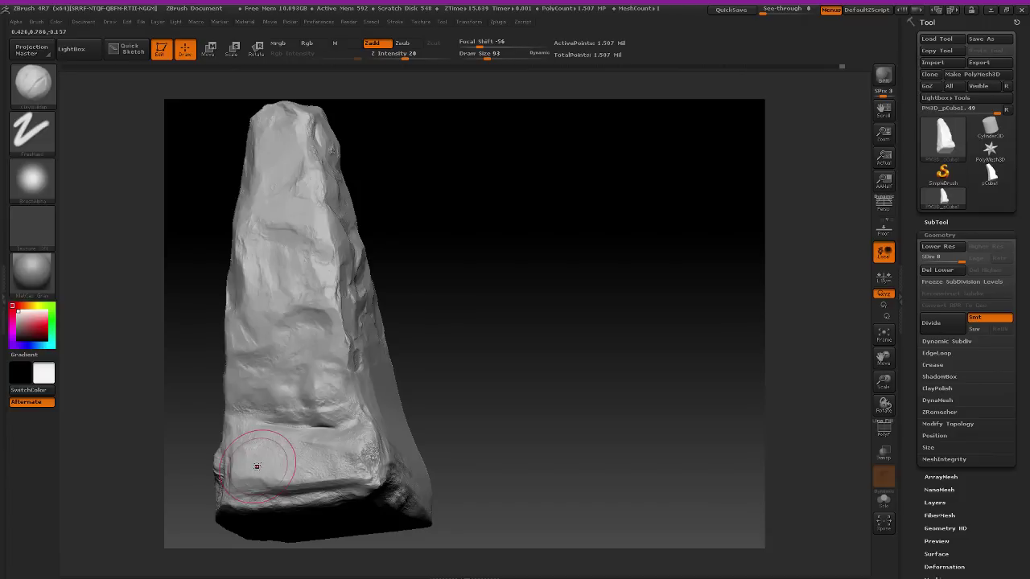
pyautogui.moveTo(256, 466)
pyautogui.mouseDown()
pyautogui.moveTo(245, 465)
pyautogui.moveTo(330, 467)
pyautogui.mouseUp()
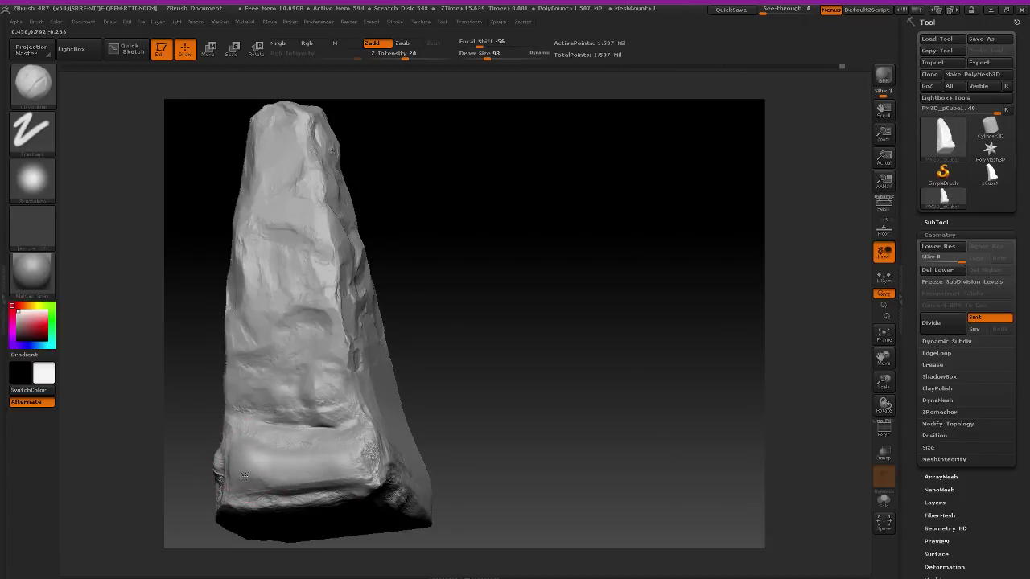
pyautogui.moveTo(243, 481)
pyautogui.keyDown('shift'); pyautogui.mouseDown()
pyautogui.moveTo(278, 460)
pyautogui.moveTo(361, 455)
pyautogui.moveTo(364, 439)
pyautogui.moveTo(367, 451)
pyautogui.moveTo(352, 456)
pyautogui.mouseUp(); pyautogui.keyUp('shift')
pyautogui.moveTo(286, 440); pyautogui.dragTo(246, 441)
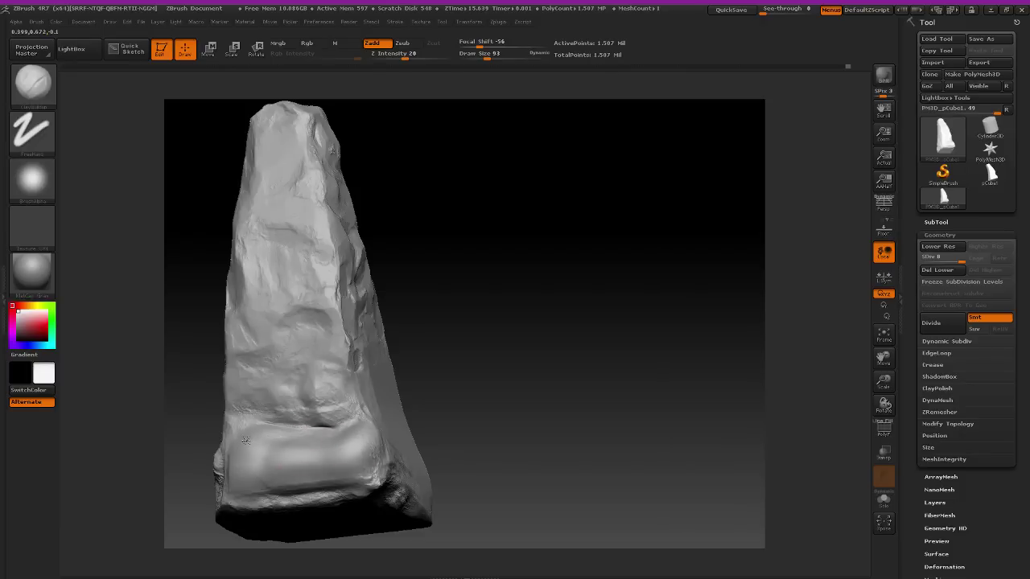
# Carve rocky texture into the rounded bulge at the pillar's foot with the TrimSmoothBorder brush.
pyautogui.moveTo(471, 432); pyautogui.dragTo(414, 475)
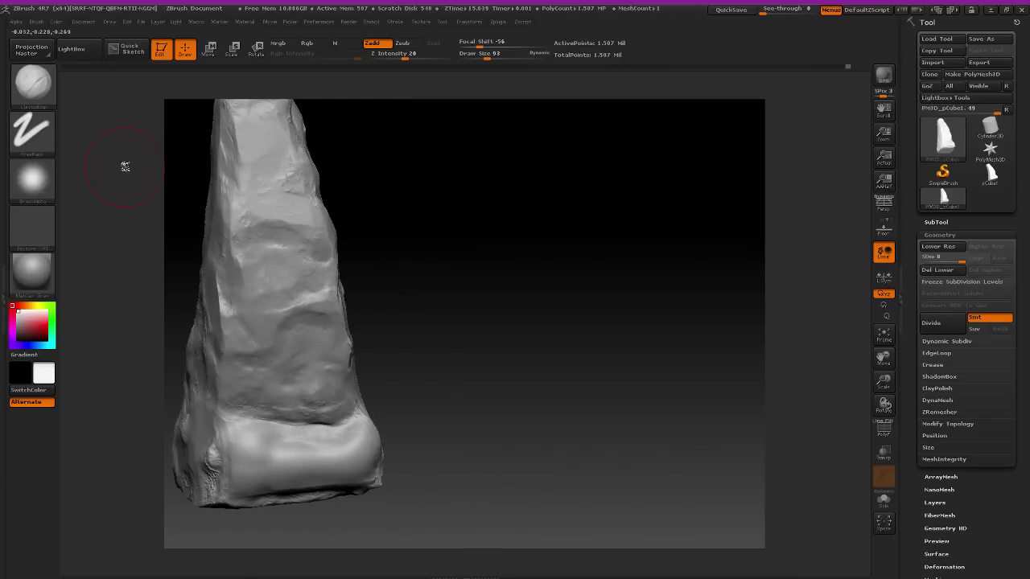
pyautogui.click(44, 98)
pyautogui.click(378, 98)
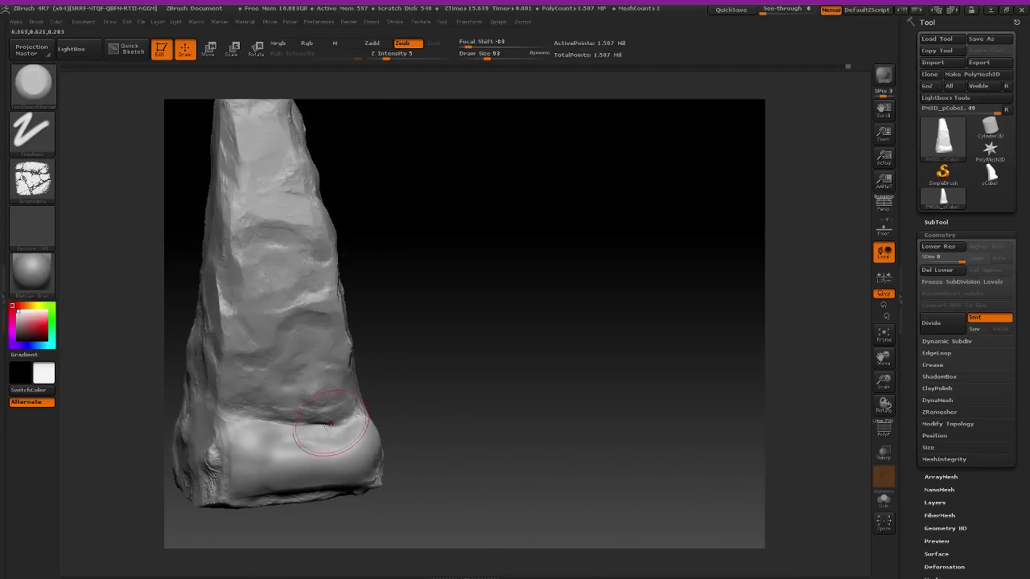
pyautogui.moveTo(256, 449)
pyautogui.mouseDown()
pyautogui.moveTo(230, 429)
pyautogui.moveTo(272, 429)
pyautogui.moveTo(242, 467)
pyautogui.moveTo(338, 459)
pyautogui.moveTo(286, 475)
pyautogui.moveTo(359, 451)
pyautogui.moveTo(362, 464)
pyautogui.moveTo(315, 476)
pyautogui.moveTo(363, 480)
pyautogui.moveTo(341, 485)
pyautogui.mouseUp()
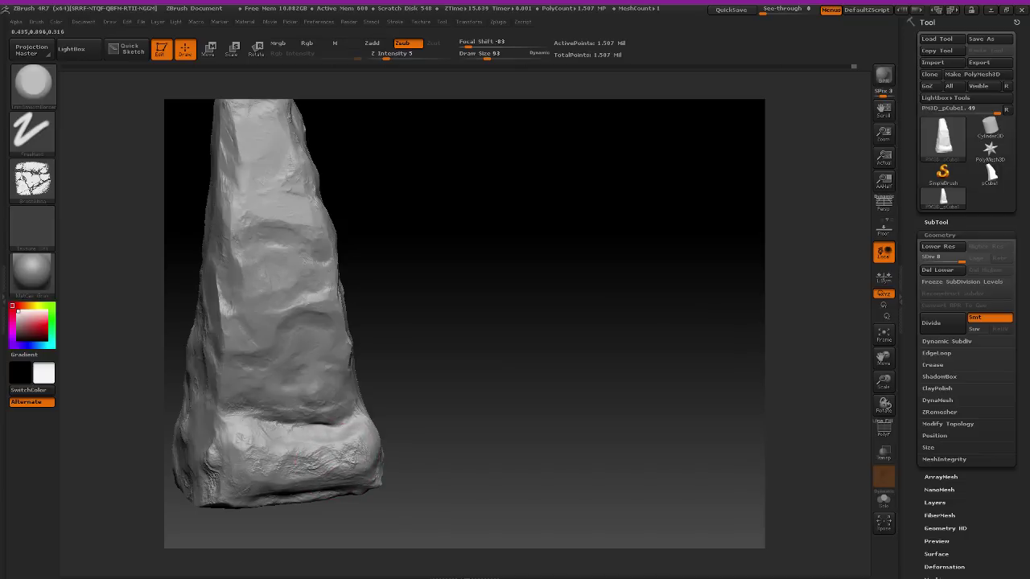
pyautogui.moveTo(292, 462); pyautogui.dragTo(251, 487)
# Flatten and chip the pillar's lower corner, where the bulge meets the flat side face, with the TrimSmoothBorder brush.
pyautogui.moveTo(251, 487); pyautogui.dragTo(374, 437, button='right')
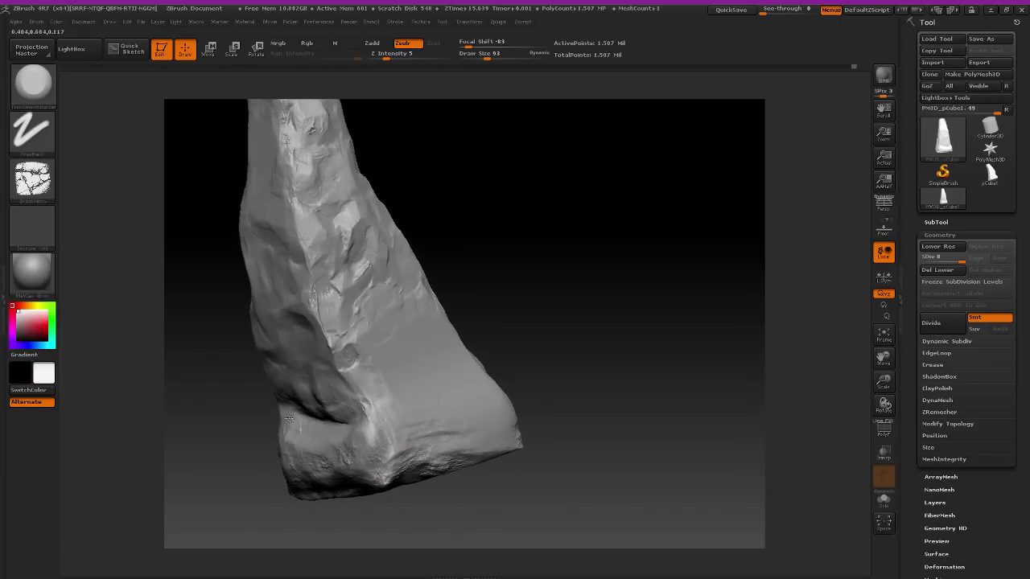
pyautogui.moveTo(289, 417); pyautogui.dragTo(377, 429)
pyautogui.moveTo(394, 469); pyautogui.dragTo(324, 470)
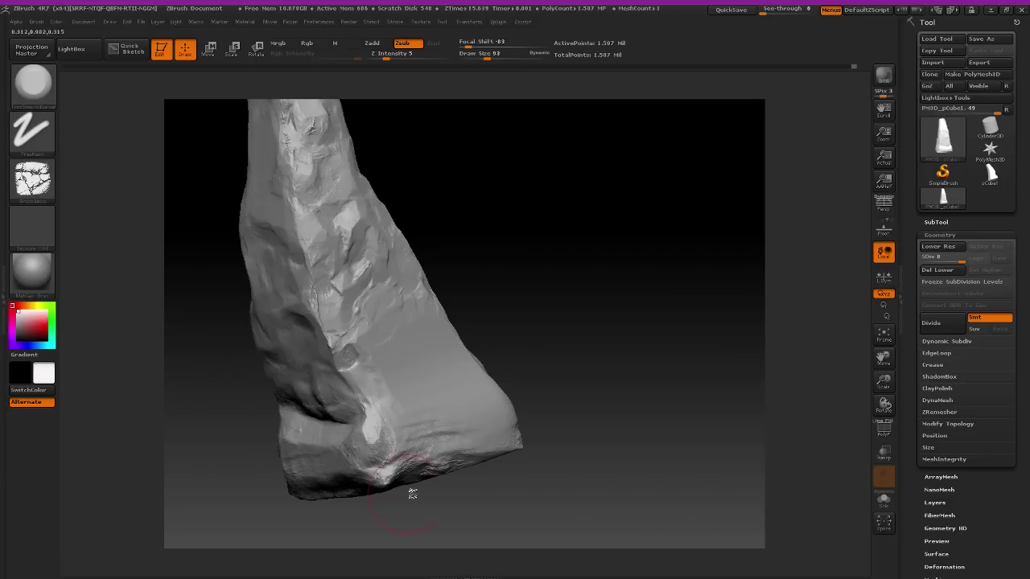
pyautogui.moveTo(412, 493)
pyautogui.mouseDown()
pyautogui.moveTo(472, 476)
pyautogui.moveTo(579, 491)
pyautogui.moveTo(436, 503)
pyautogui.mouseUp()
pyautogui.moveTo(364, 435); pyautogui.dragTo(367, 423)
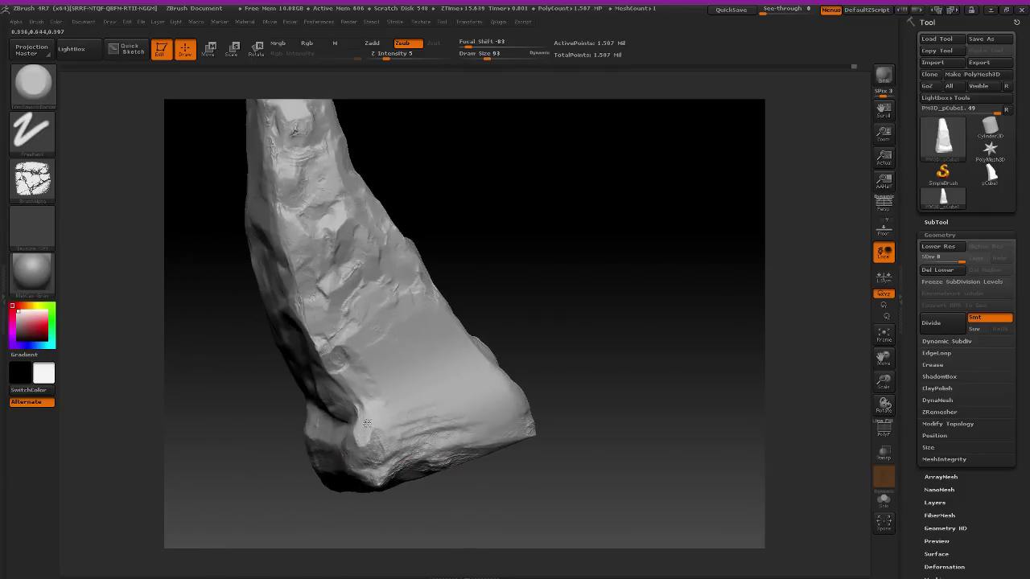
# Roughen the smooth lower side face with the TrimSmoothBorder brush at Draw Size 50 and Z Intensity 10.
pyautogui.moveTo(554, 452)
pyautogui.mouseDown()
pyautogui.moveTo(489, 395)
pyautogui.moveTo(595, 379)
pyautogui.moveTo(490, 414)
pyautogui.moveTo(552, 430)
pyautogui.moveTo(612, 401)
pyautogui.moveTo(616, 362)
pyautogui.moveTo(529, 220)
pyautogui.moveTo(564, 198)
pyautogui.moveTo(545, 198)
pyautogui.moveTo(523, 218)
pyautogui.mouseUp()
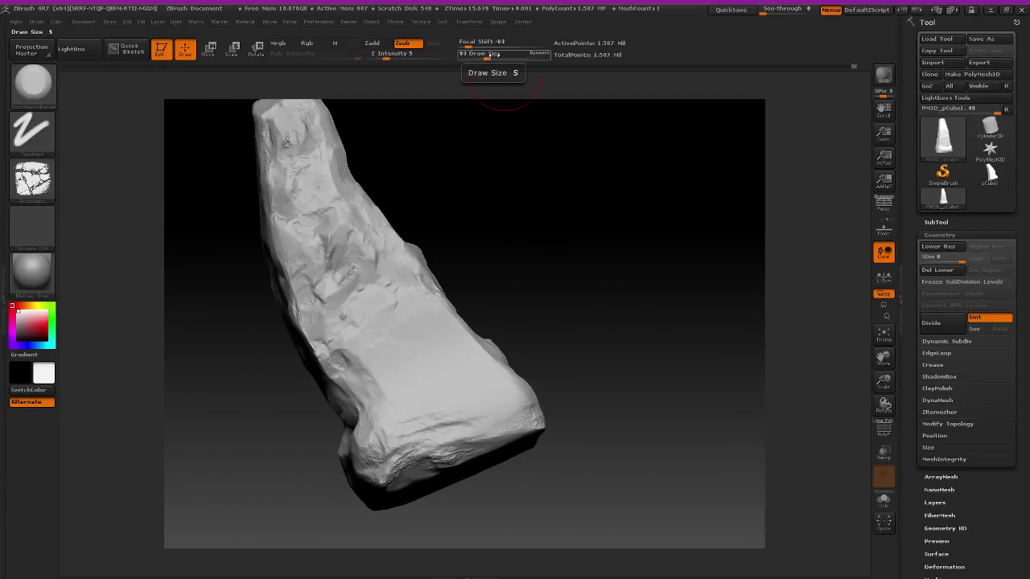
pyautogui.moveTo(493, 54); pyautogui.dragTo(479, 54)
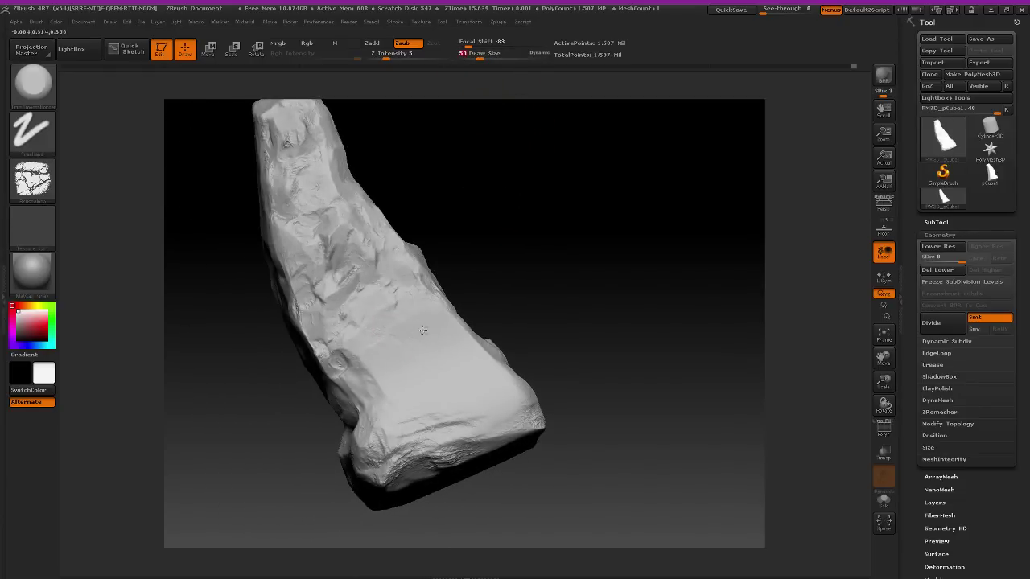
pyautogui.moveTo(518, 317); pyautogui.dragTo(475, 343, button='right')
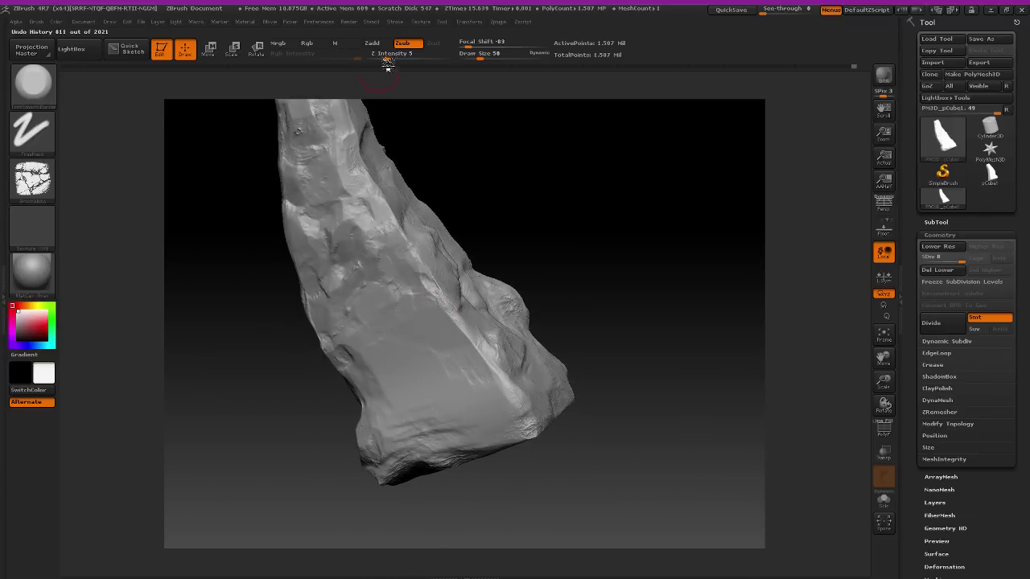
pyautogui.moveTo(387, 55); pyautogui.dragTo(389, 56)
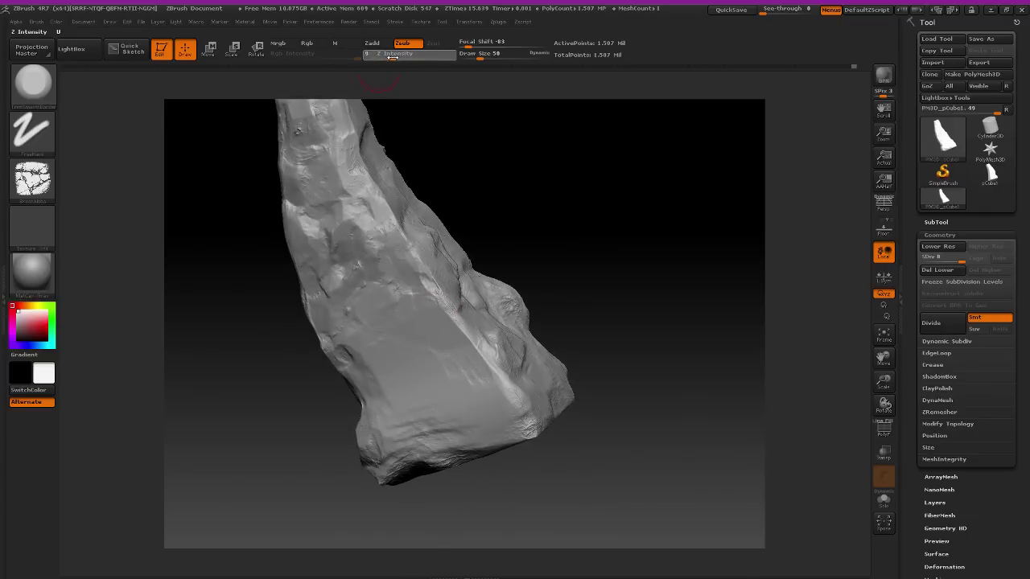
pyautogui.press('Return')
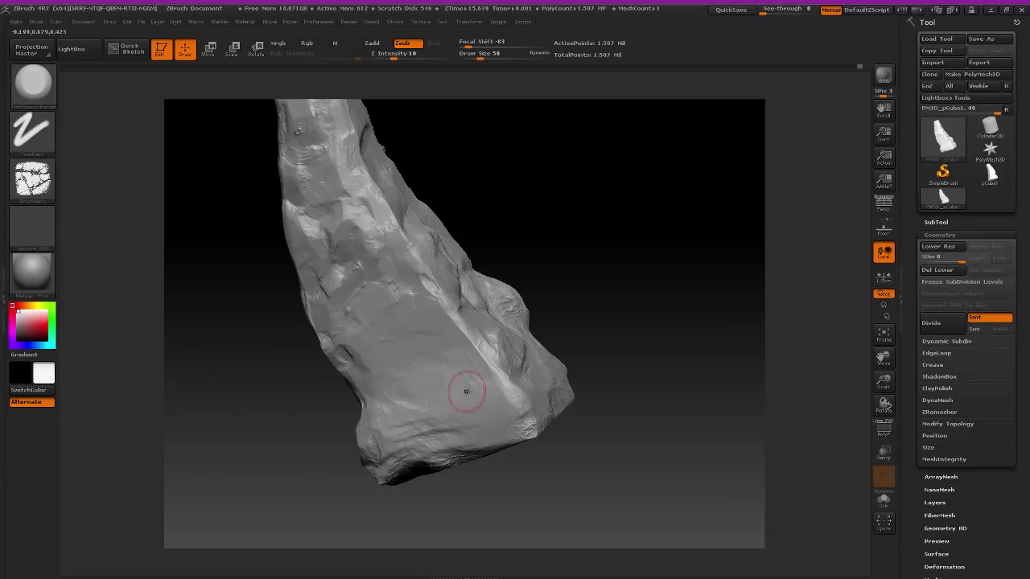
pyautogui.moveTo(485, 388); pyautogui.dragTo(504, 403)
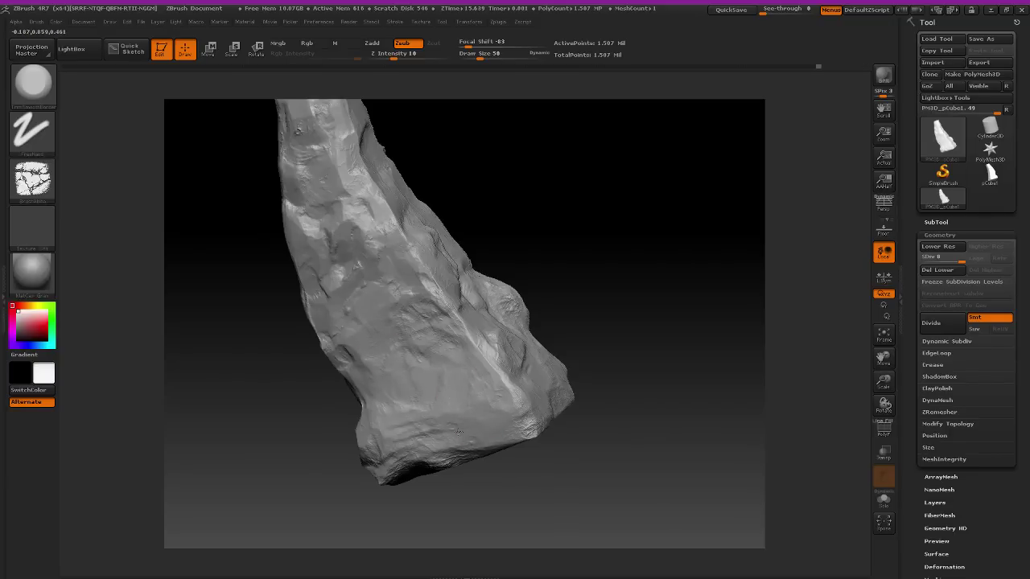
# Build up soft bumps along the lower edge of the pillar's broad side face with the ClayBuildup brush at Z Intensity 20 and Draw Size 50.
pyautogui.moveTo(650, 338); pyautogui.dragTo(673, 246)
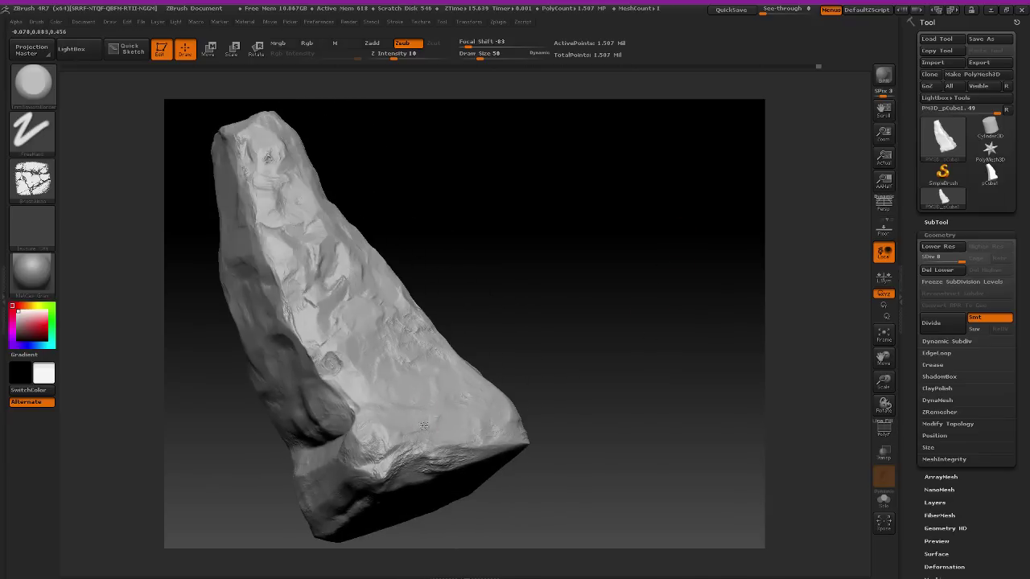
pyautogui.click(32, 81)
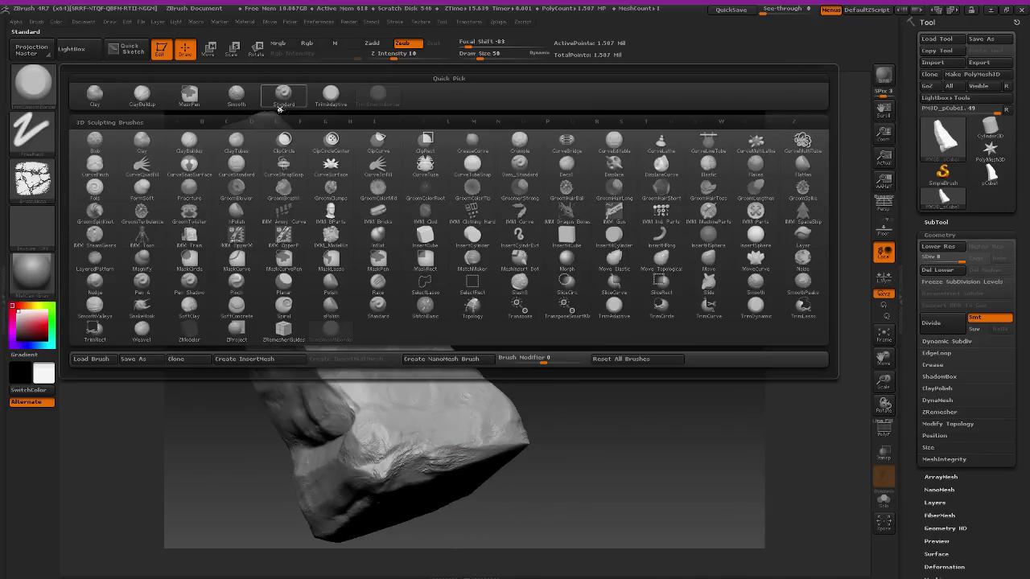
pyautogui.click(141, 96)
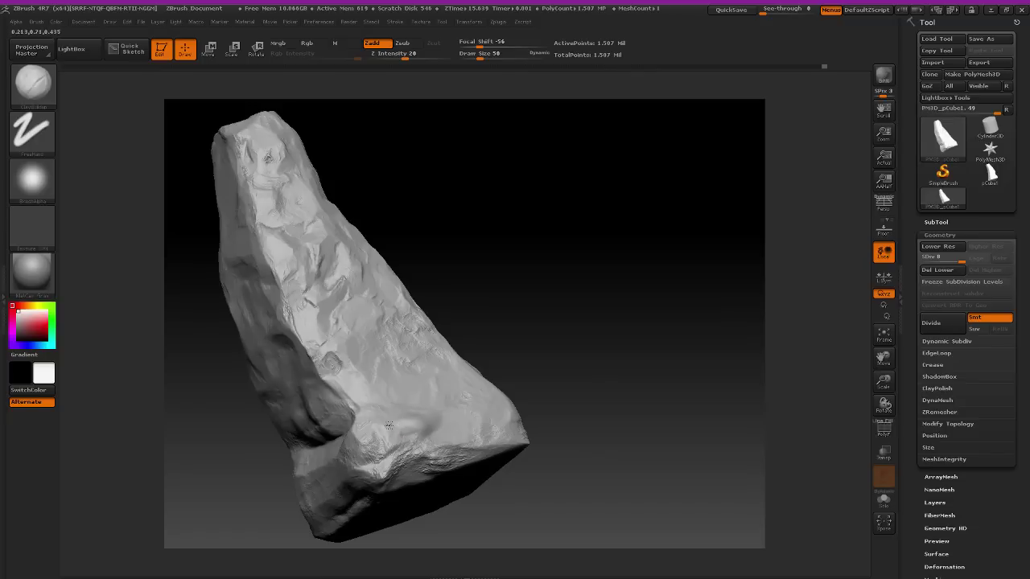
pyautogui.moveTo(370, 410)
pyautogui.mouseDown()
pyautogui.moveTo(357, 389)
pyautogui.moveTo(362, 398)
pyautogui.mouseUp()
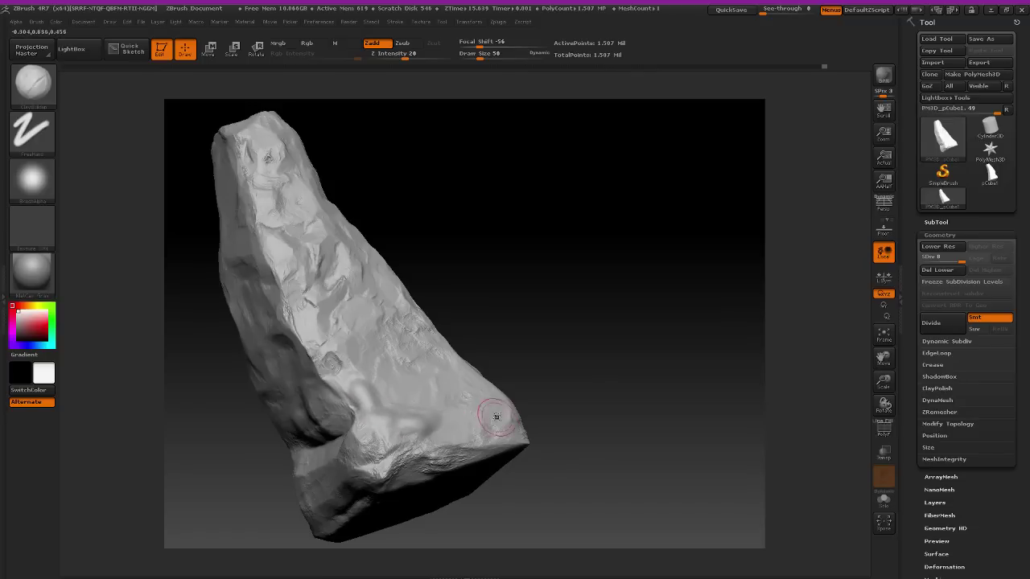
pyautogui.moveTo(503, 408)
pyautogui.mouseDown()
pyautogui.moveTo(482, 434)
pyautogui.moveTo(472, 391)
pyautogui.mouseUp()
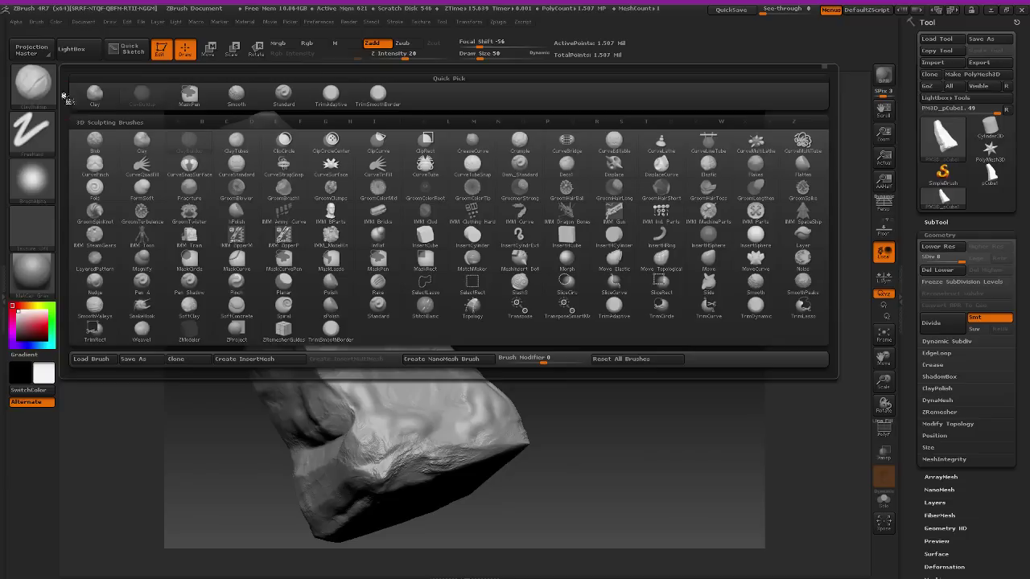
# Carve the new clay bumps on the lower side face and corner into rocky texture with the TrimSmoothBorder brush at Z Intensity 10.
pyautogui.click(52, 98)
pyautogui.click(333, 95)
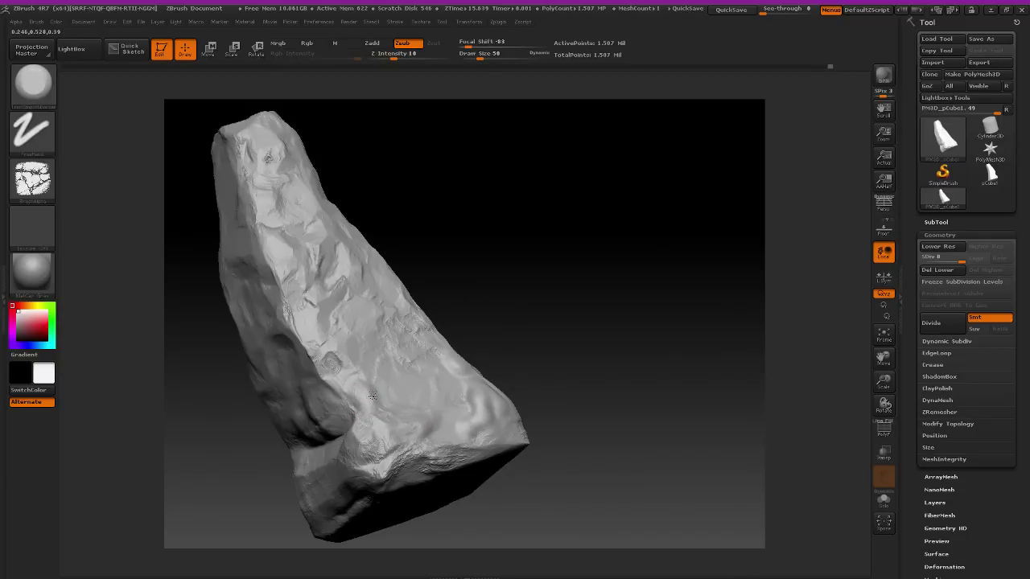
pyautogui.moveTo(548, 418); pyautogui.dragTo(475, 395)
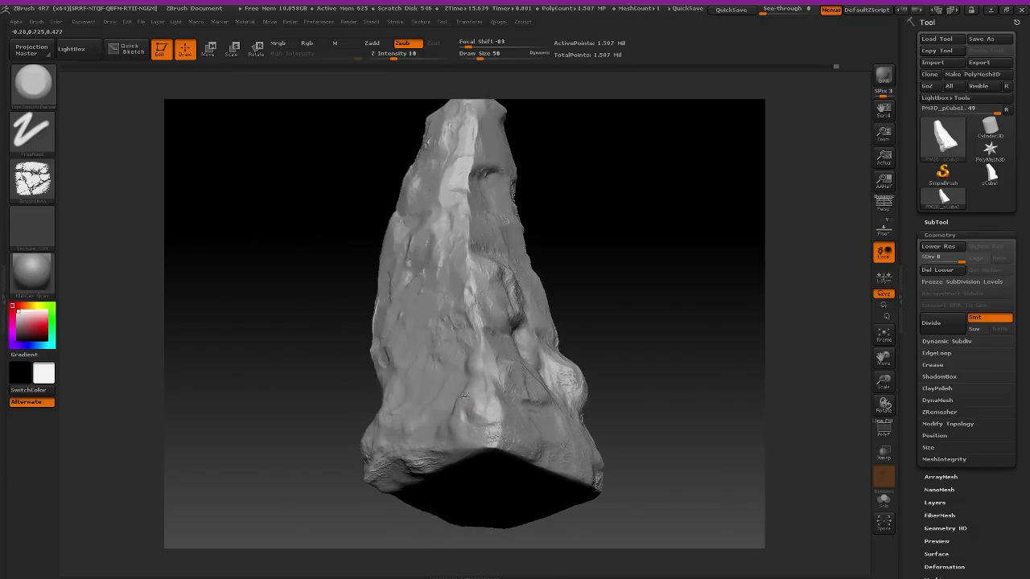
pyautogui.moveTo(534, 394); pyautogui.dragTo(625, 400)
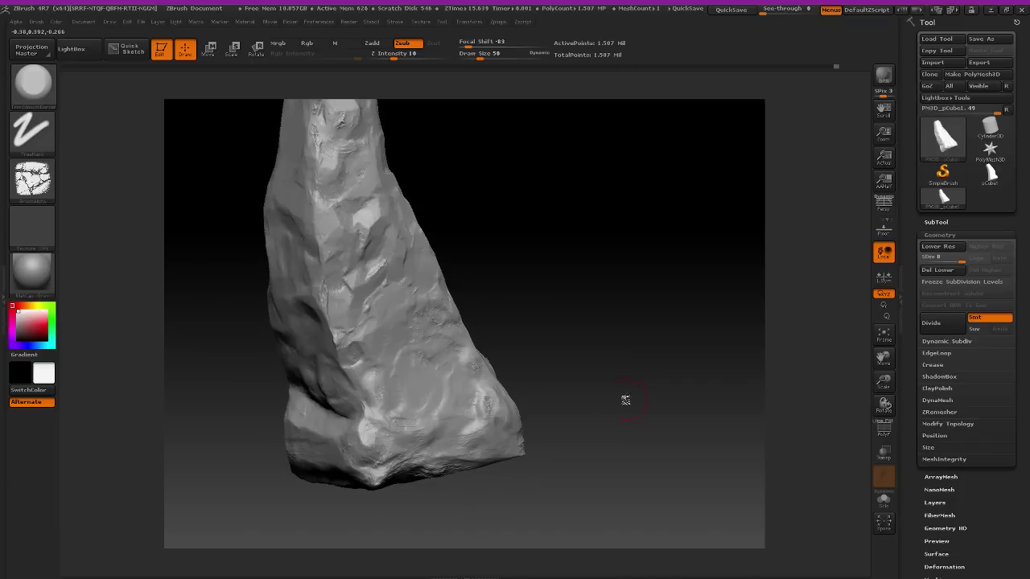
pyautogui.moveTo(478, 430)
pyautogui.mouseDown()
pyautogui.moveTo(540, 400)
pyautogui.moveTo(478, 402)
pyautogui.mouseUp()
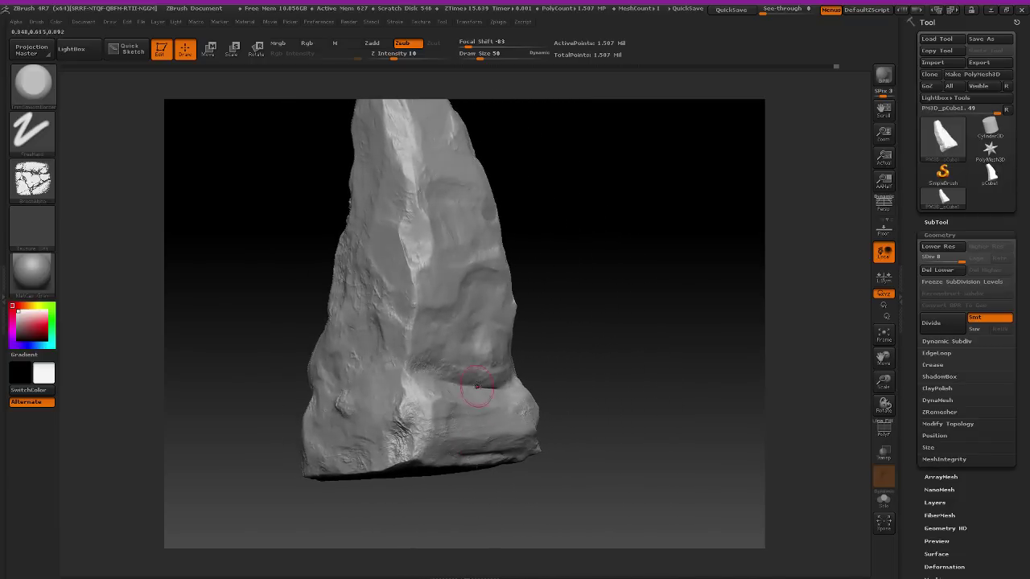
# Add a winding clay ridge down the middle of the pillar's vertical edge, above the foot ledge, with the ClayBuildup brush.
pyautogui.click(32, 81)
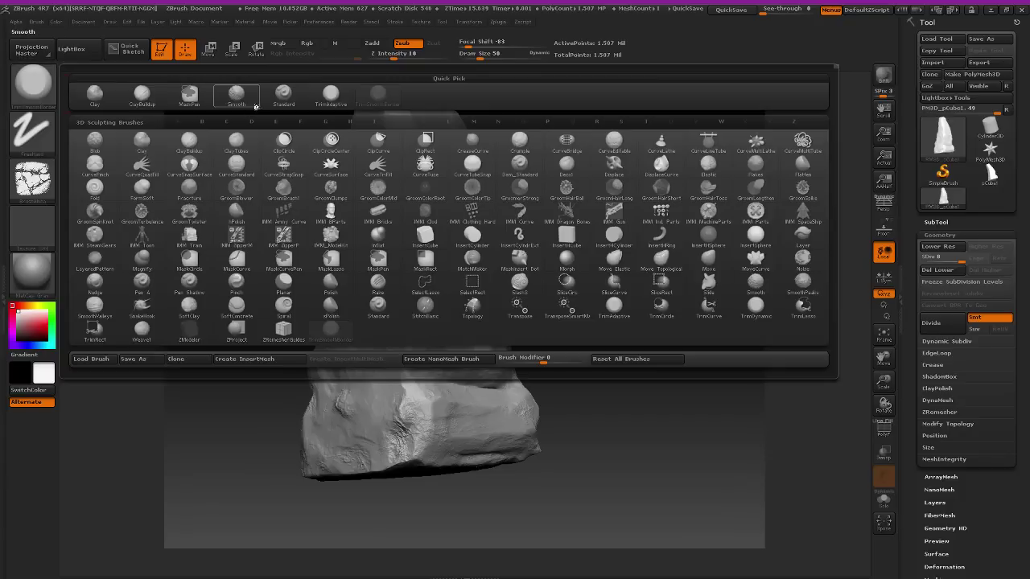
pyautogui.click(146, 93)
pyautogui.moveTo(413, 225)
pyautogui.mouseDown()
pyautogui.moveTo(402, 229)
pyautogui.moveTo(393, 273)
pyautogui.moveTo(387, 232)
pyautogui.moveTo(378, 258)
pyautogui.moveTo(385, 289)
pyautogui.moveTo(412, 299)
pyautogui.moveTo(404, 362)
pyautogui.mouseUp()
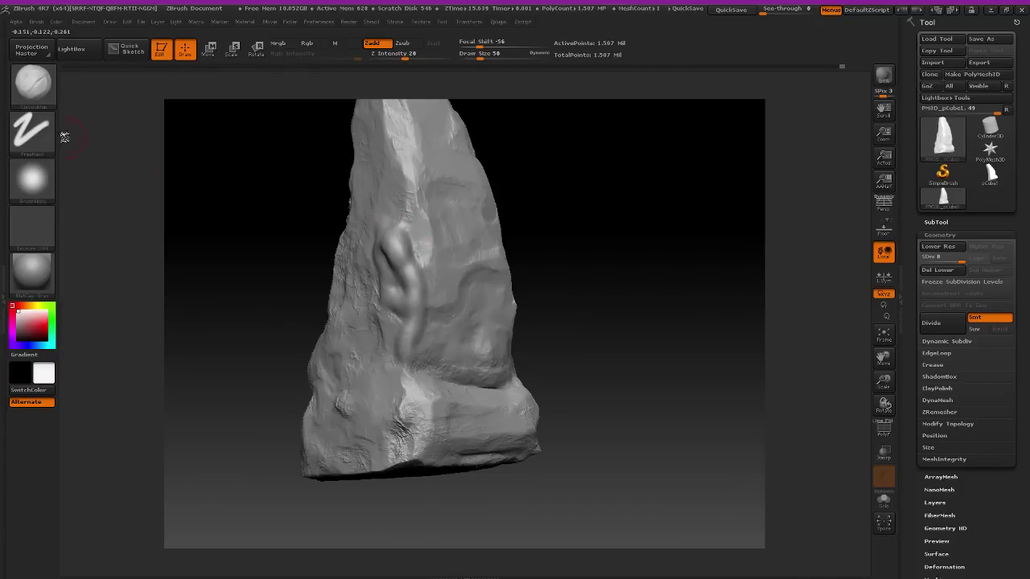
# Chisel the clay ridge on the vertical edge into jagged rock with the TrimSmoothBorder brush, working it from several sides.
pyautogui.click(33, 81)
pyautogui.click(378, 92)
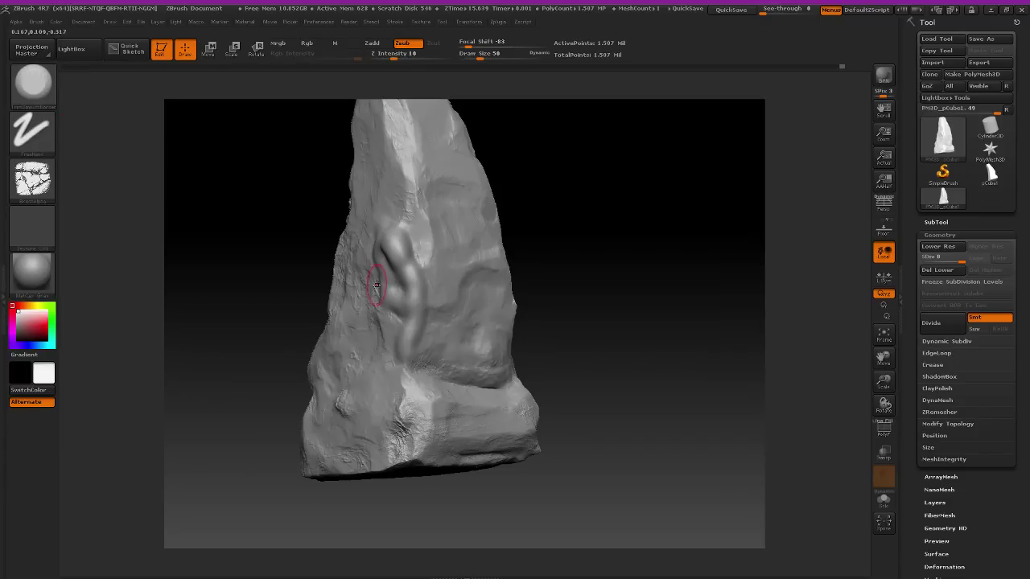
pyautogui.moveTo(406, 249)
pyautogui.mouseDown()
pyautogui.moveTo(382, 232)
pyautogui.moveTo(414, 273)
pyautogui.moveTo(408, 280)
pyautogui.mouseUp()
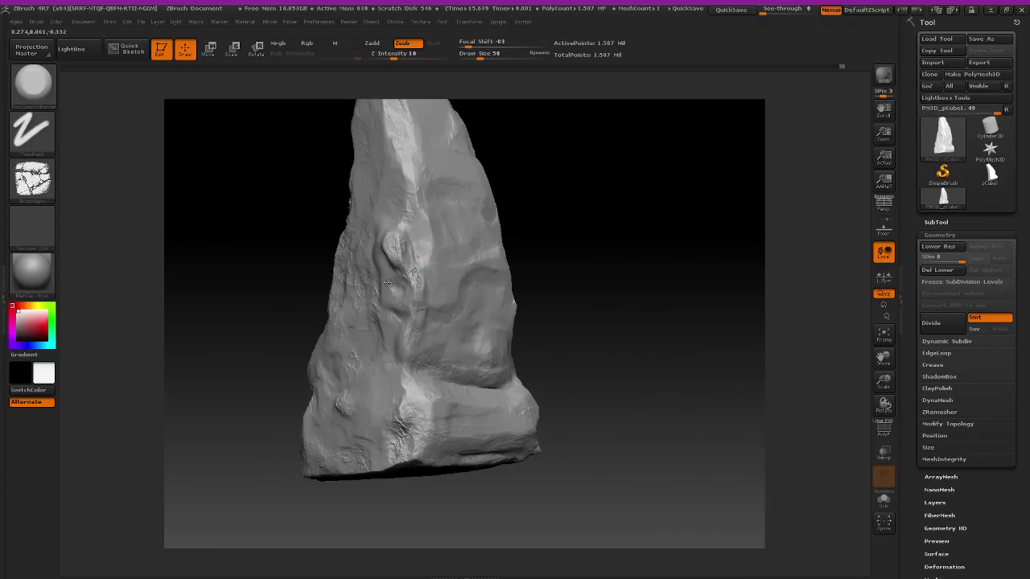
pyautogui.moveTo(549, 287)
pyautogui.mouseDown()
pyautogui.moveTo(467, 273)
pyautogui.moveTo(380, 232)
pyautogui.mouseUp()
pyautogui.moveTo(373, 269); pyautogui.dragTo(379, 291)
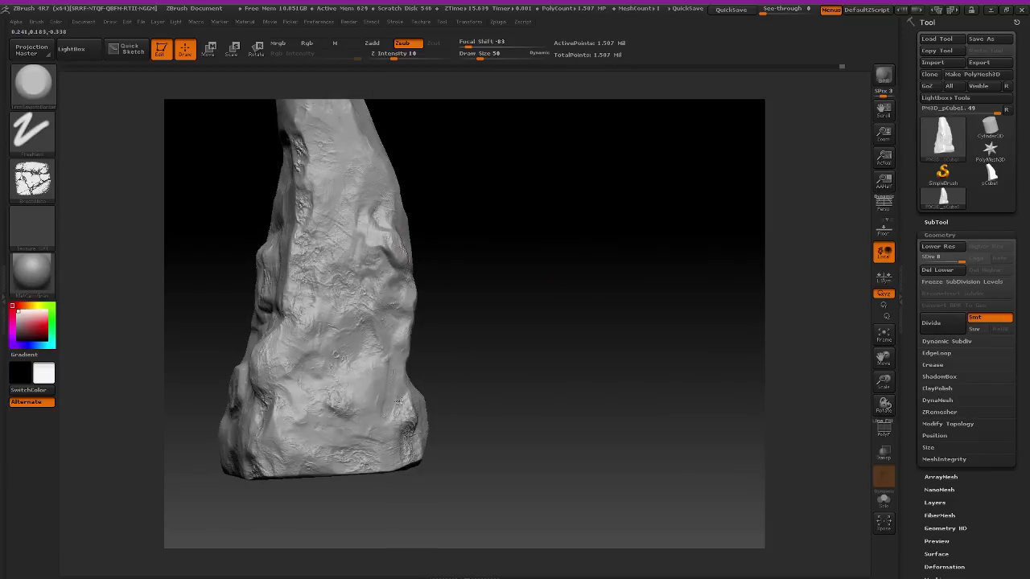
pyautogui.moveTo(489, 381); pyautogui.dragTo(454, 391)
pyautogui.moveTo(405, 269); pyautogui.dragTo(383, 251)
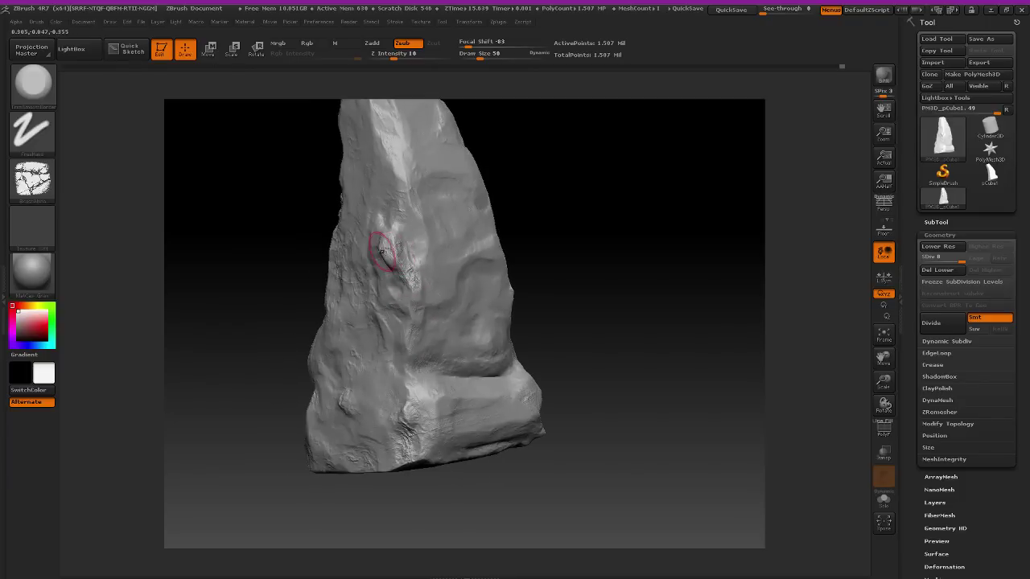
pyautogui.moveTo(576, 264); pyautogui.dragTo(610, 283)
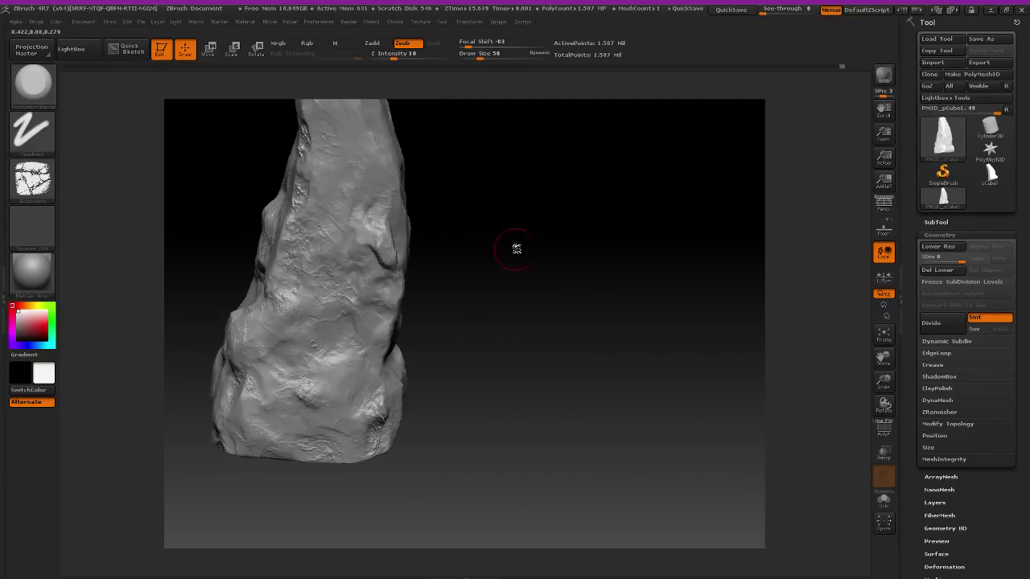
pyautogui.moveTo(516, 248); pyautogui.dragTo(535, 230)
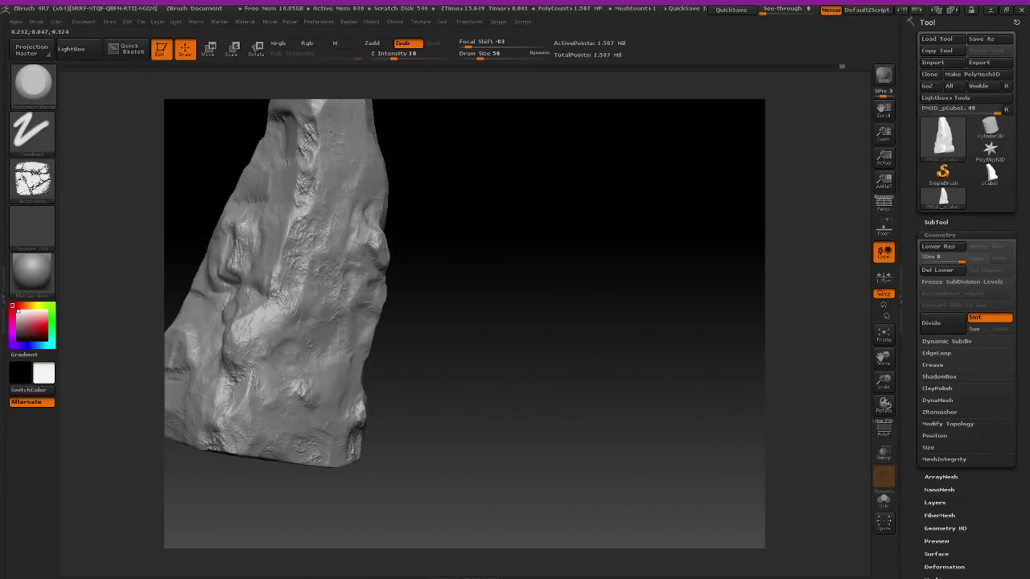
pyautogui.moveTo(411, 274); pyautogui.dragTo(379, 230)
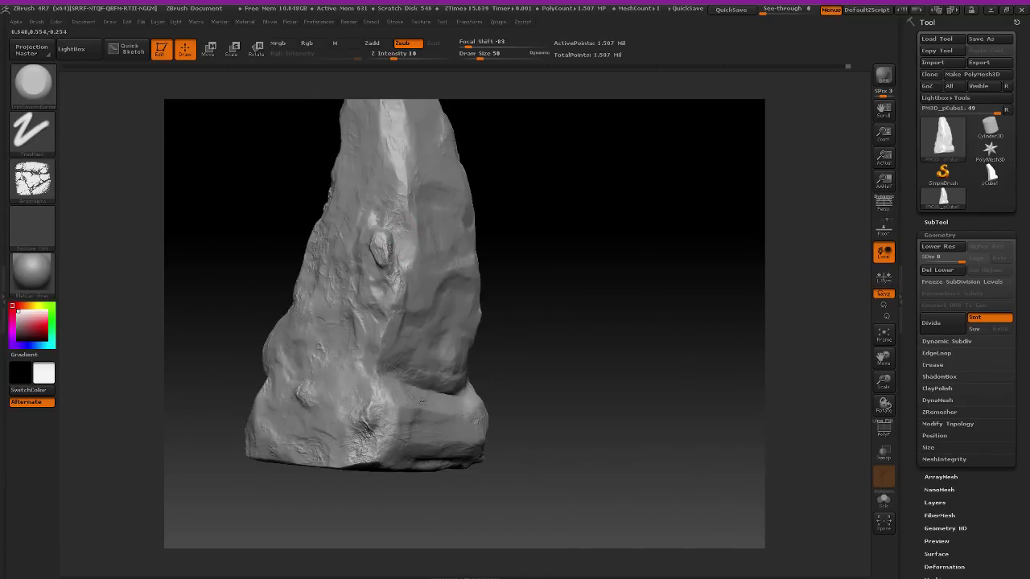
# Smooth down the lump protruding from the vertical edge and blend its outline into the surrounding rock with the TrimSmoothBorder brush.
pyautogui.moveTo(581, 370)
pyautogui.mouseDown()
pyautogui.moveTo(611, 349)
pyautogui.moveTo(646, 361)
pyautogui.moveTo(524, 287)
pyautogui.moveTo(480, 277)
pyautogui.moveTo(498, 287)
pyautogui.mouseUp()
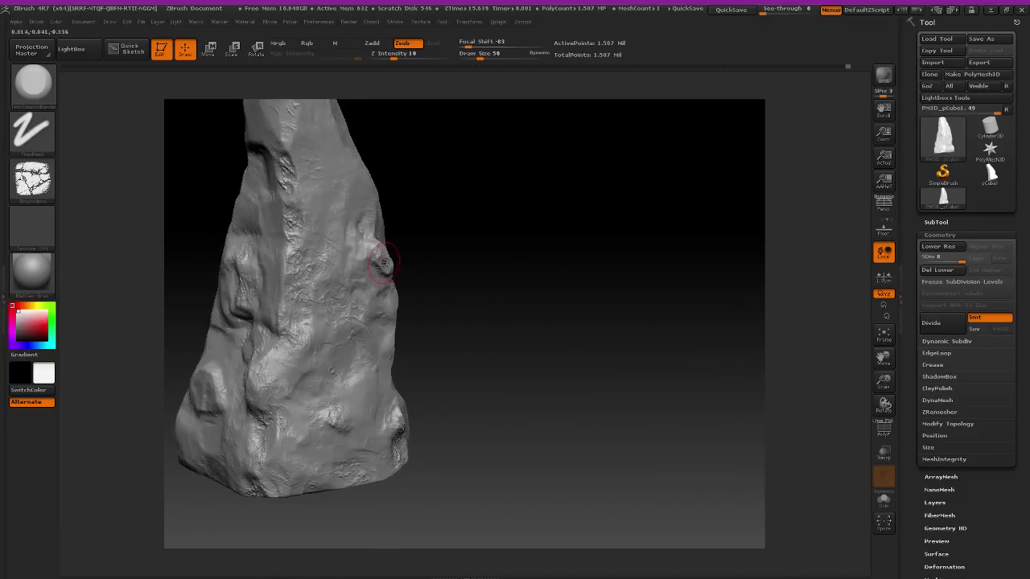
pyautogui.press('shift')
pyautogui.keyDown('shift'); pyautogui.moveTo(379, 268); pyautogui.dragTo(381, 265); pyautogui.keyUp('shift')
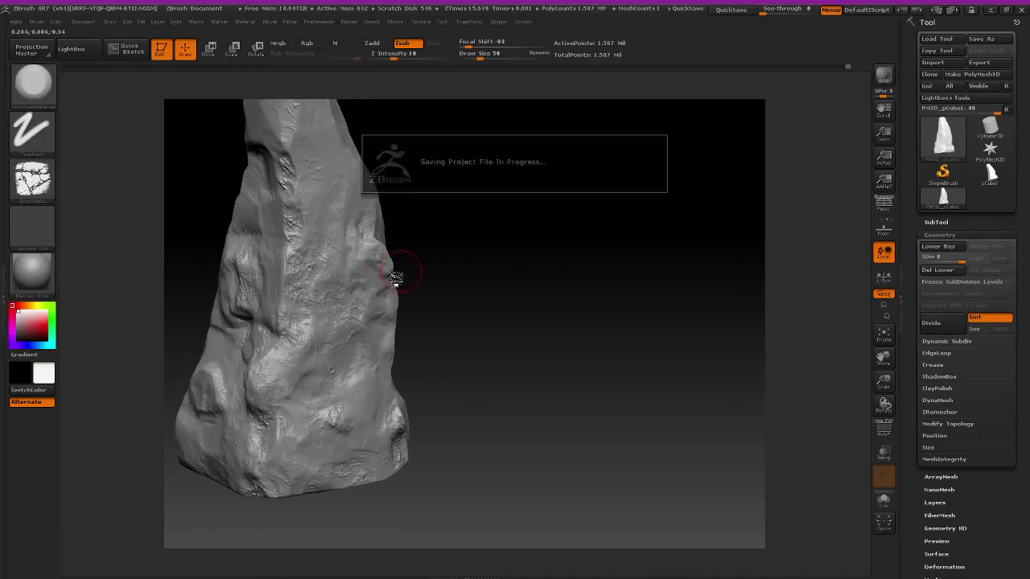
pyautogui.moveTo(395, 276); pyautogui.dragTo(384, 269)
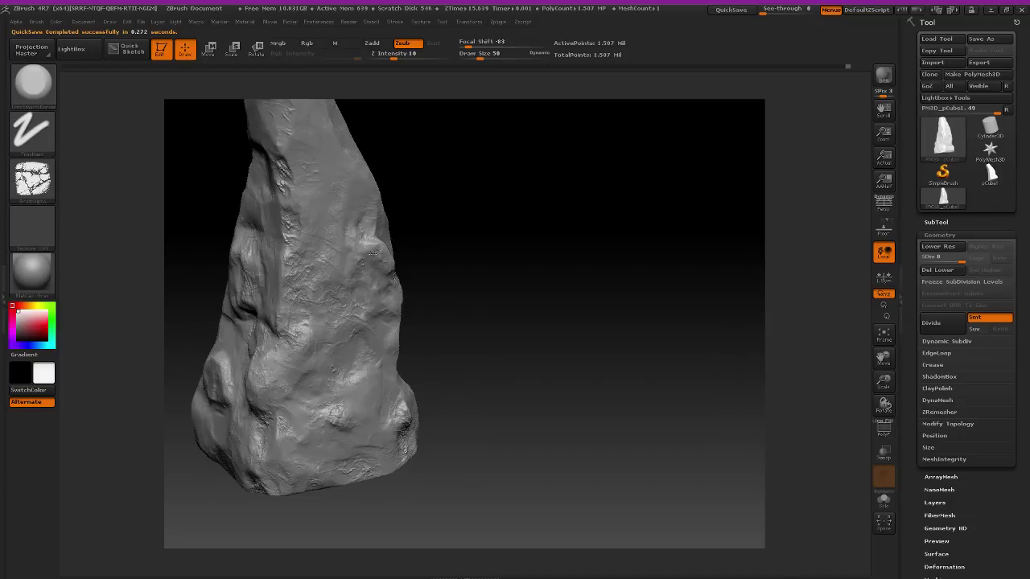
pyautogui.moveTo(481, 281); pyautogui.dragTo(413, 261)
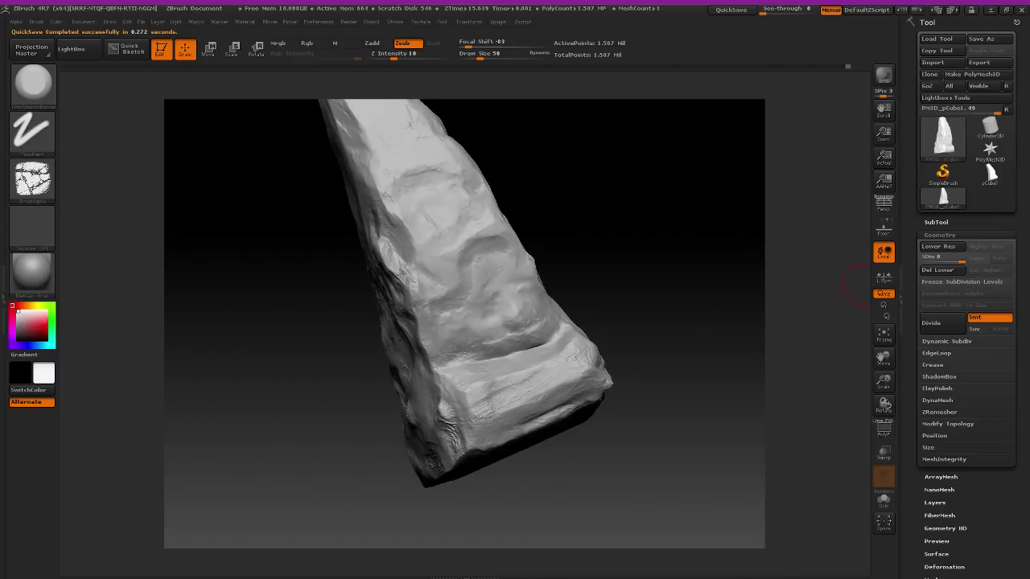
# Inspect the whole sculpted pillar, switch to Maya to examine the low-poly original beside it, and return to ZBrush.
pyautogui.moveTo(604, 169); pyautogui.dragTo(289, 126)
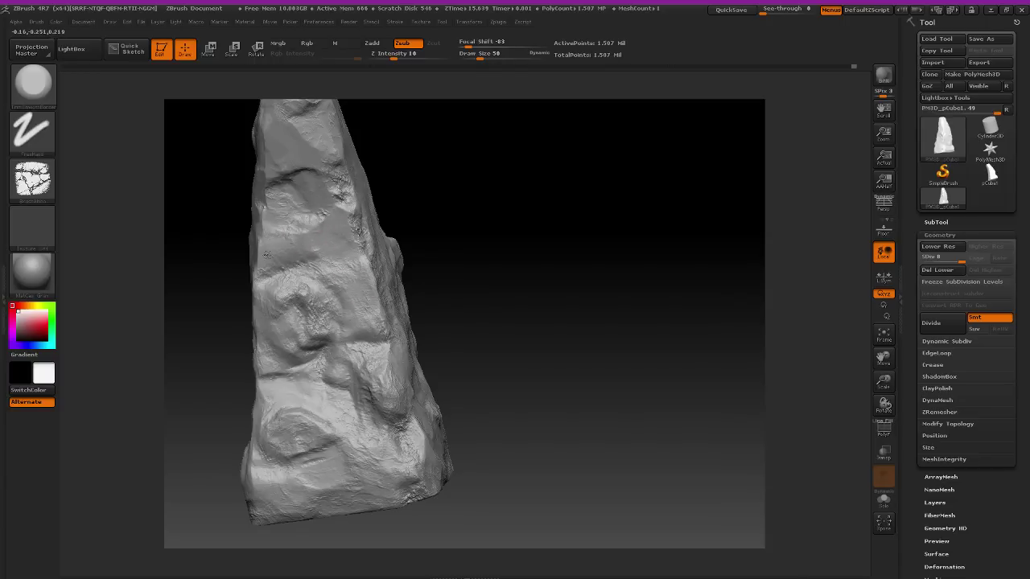
pyautogui.moveTo(475, 345); pyautogui.dragTo(762, 353)
pyautogui.click(883, 335)
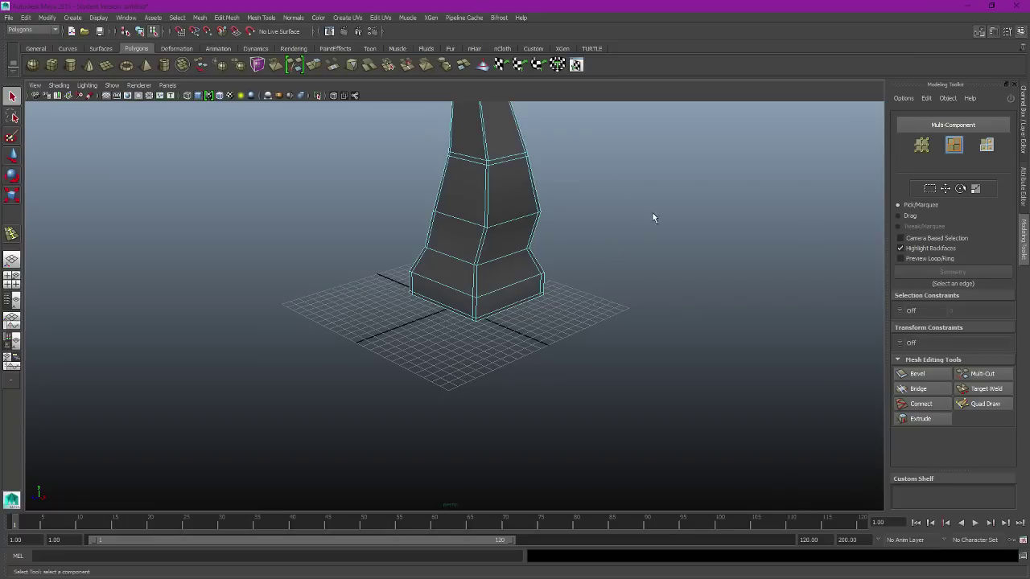
pyautogui.keyDown('alt'); pyautogui.moveTo(652, 218); pyautogui.dragTo(547, 257); pyautogui.keyUp('alt')
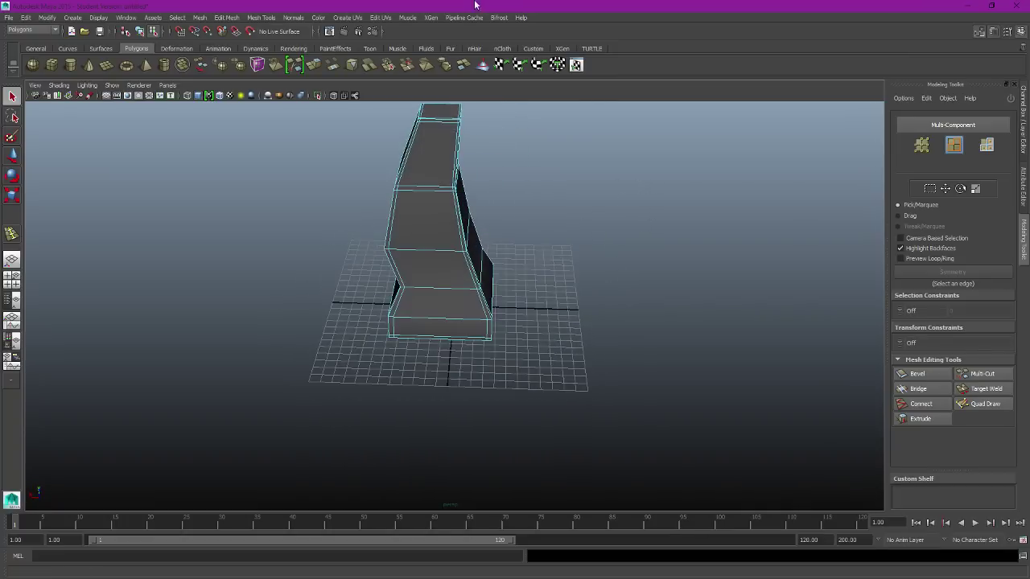
pyautogui.moveTo(474, 5); pyautogui.dragTo(977, 28)
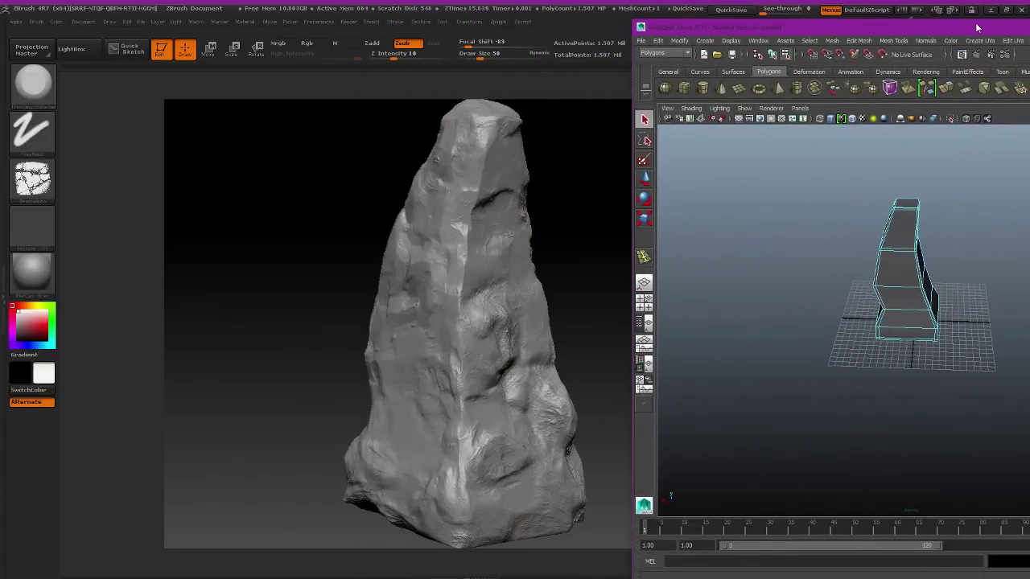
pyautogui.hotkey('alt', 'Tab')
# Build up a large rounded mound on the flat underside of the pillar with the ClayBuildup brush at Draw Size 214.
pyautogui.moveTo(789, 252); pyautogui.dragTo(620, 216)
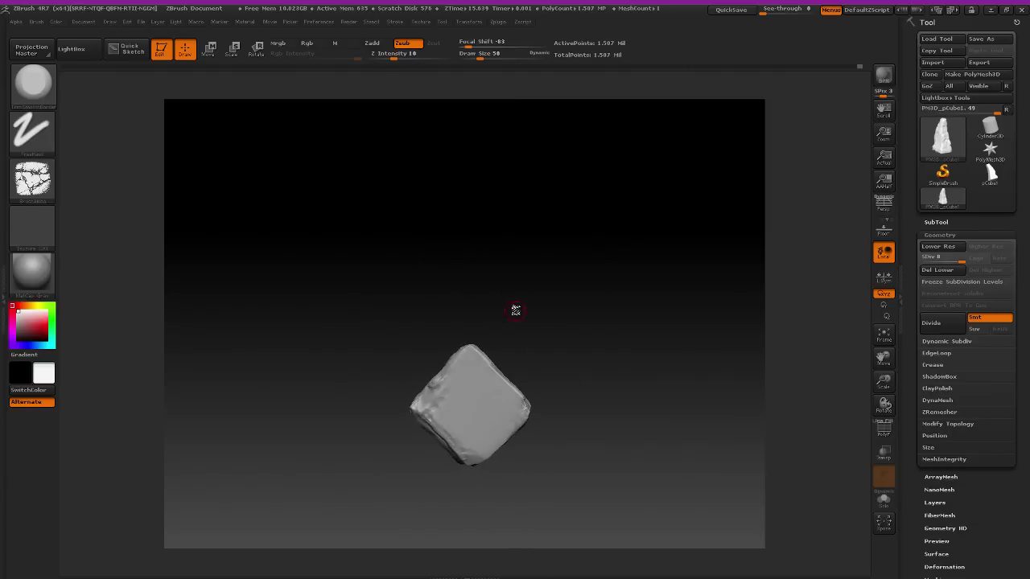
pyautogui.click(32, 95)
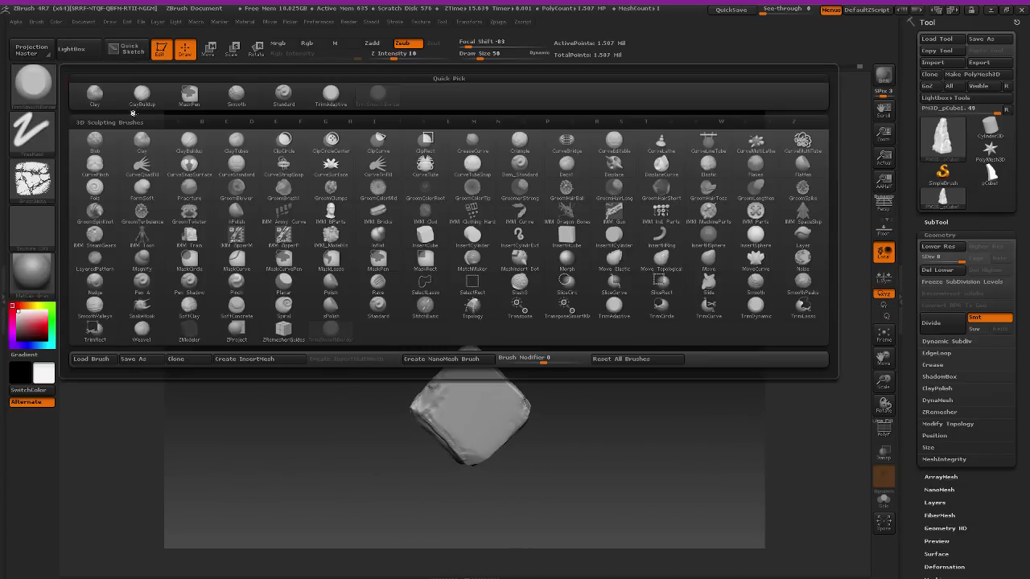
pyautogui.click(193, 212)
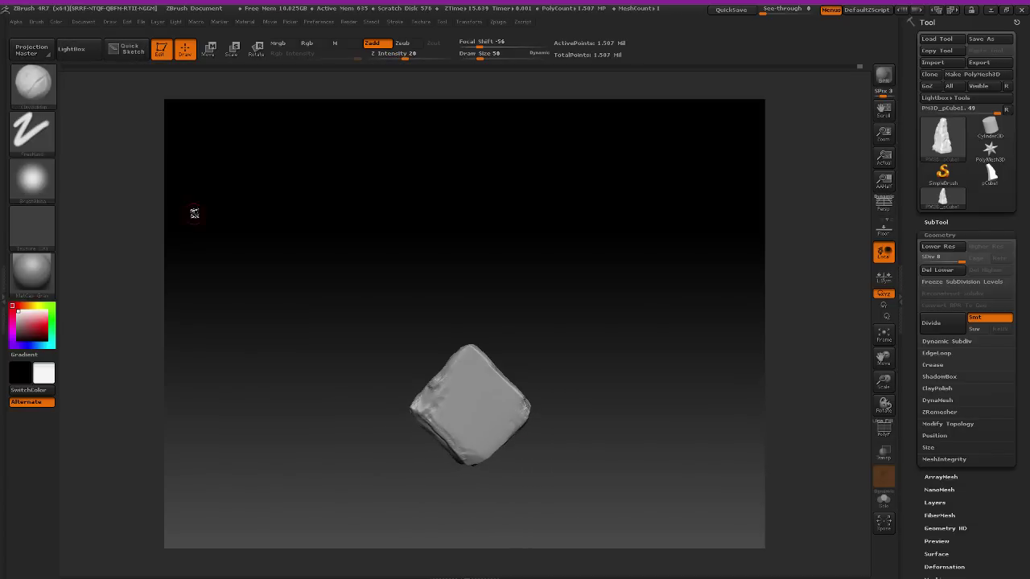
pyautogui.click(499, 56)
pyautogui.moveTo(463, 410)
pyautogui.mouseDown()
pyautogui.moveTo(451, 402)
pyautogui.moveTo(470, 366)
pyautogui.moveTo(513, 420)
pyautogui.moveTo(470, 438)
pyautogui.moveTo(434, 410)
pyautogui.moveTo(458, 370)
pyautogui.moveTo(497, 395)
pyautogui.mouseUp()
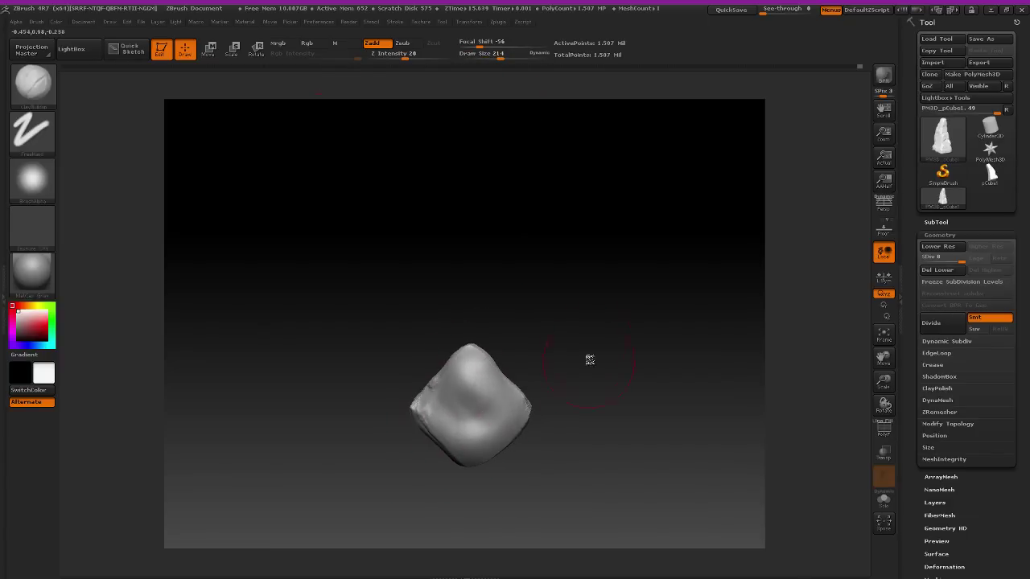
pyautogui.moveTo(588, 358)
pyautogui.mouseDown()
pyautogui.moveTo(599, 398)
pyautogui.moveTo(579, 437)
pyautogui.moveTo(616, 426)
pyautogui.moveTo(496, 381)
pyautogui.mouseUp()
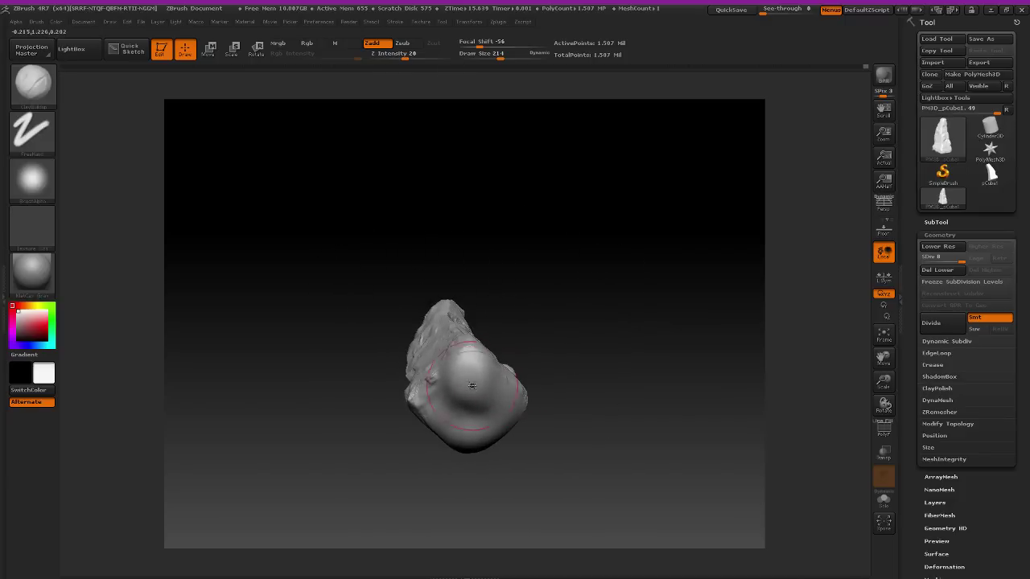
pyautogui.click(472, 386)
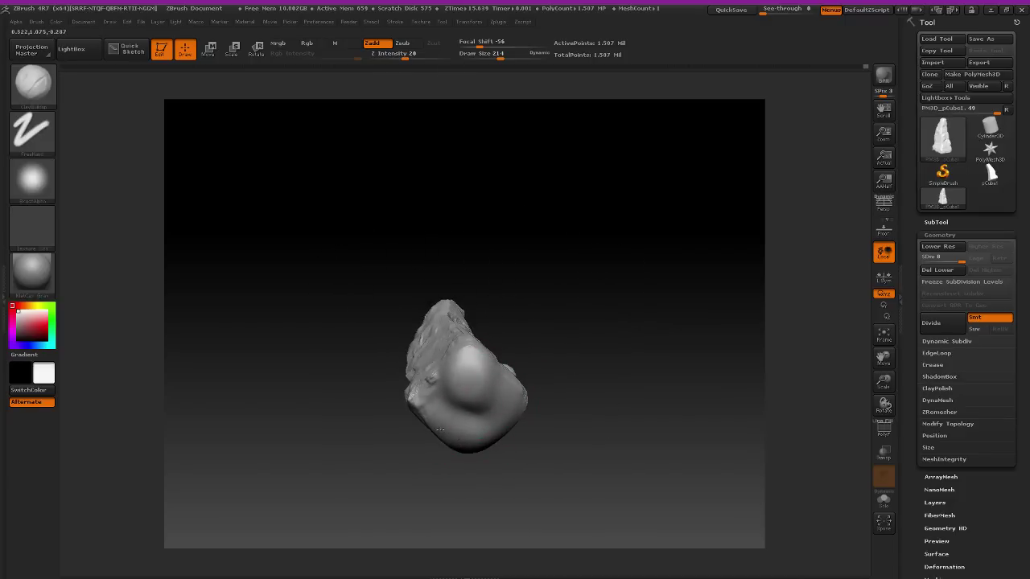
# Chisel the rounded mound on the pillar's underside into faceted rock with the TrimSmoothBorder brush at Draw Size 109.
pyautogui.press('b')
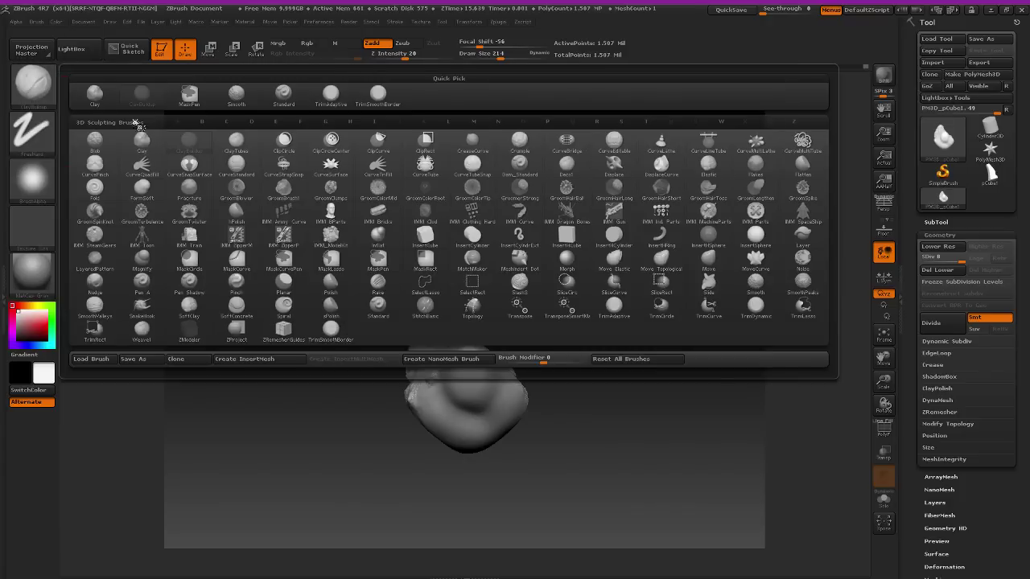
pyautogui.click(374, 96)
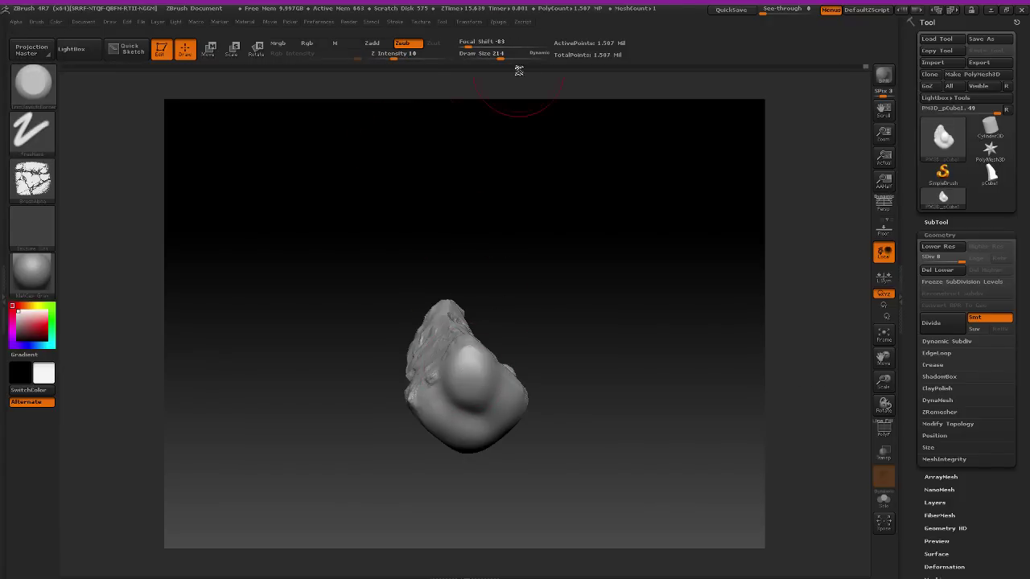
pyautogui.moveTo(501, 57); pyautogui.dragTo(489, 56)
pyautogui.moveTo(450, 406); pyautogui.dragTo(453, 400)
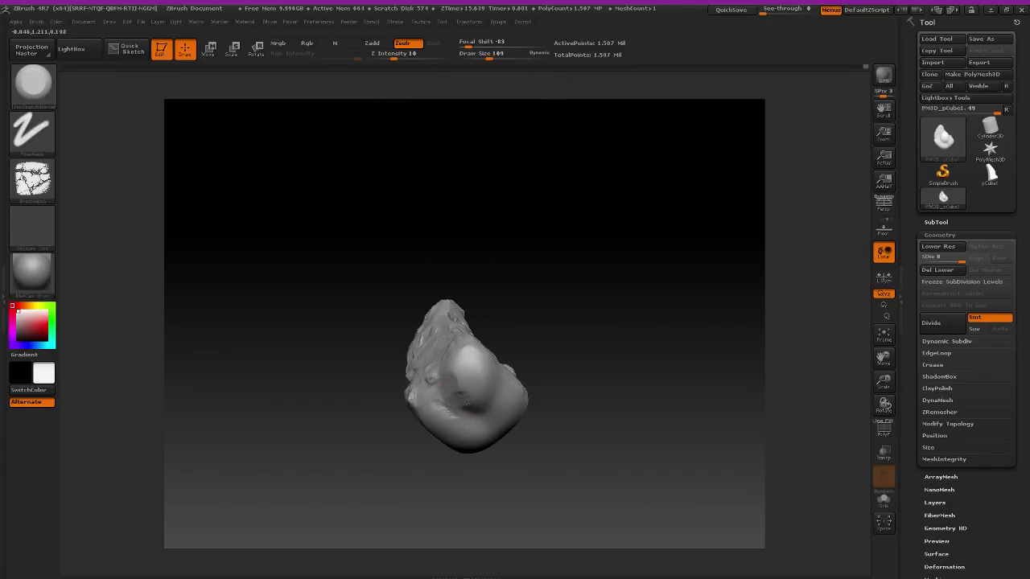
pyautogui.moveTo(484, 392)
pyautogui.mouseDown()
pyautogui.moveTo(493, 389)
pyautogui.moveTo(462, 354)
pyautogui.moveTo(448, 362)
pyautogui.moveTo(484, 356)
pyautogui.mouseUp()
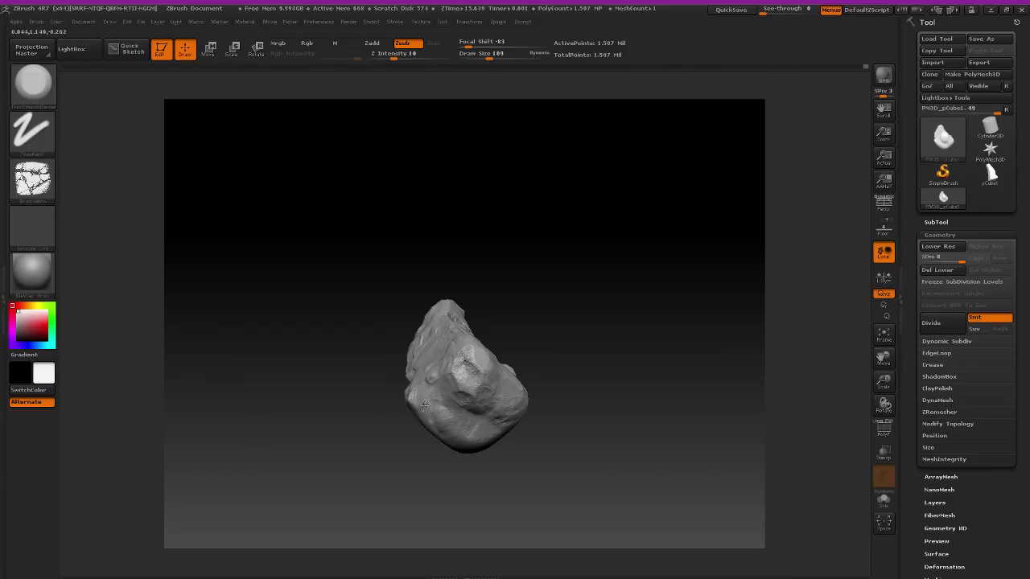
pyautogui.moveTo(491, 439); pyautogui.dragTo(511, 420)
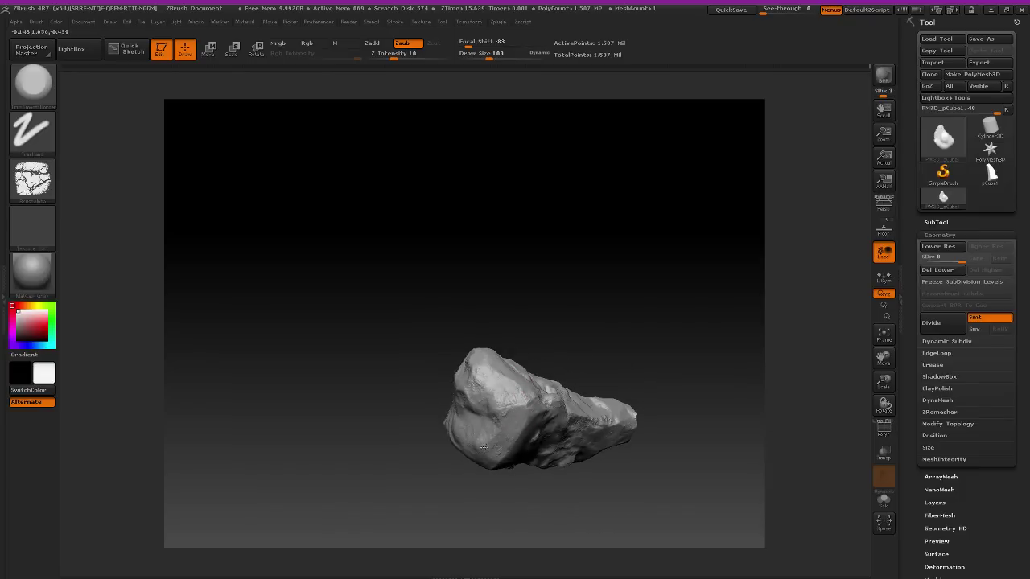
# Trim the lower rim where the underside meets the pillar's sides into rough rock, and check the sculpt from all around.
pyautogui.moveTo(411, 311); pyautogui.dragTo(534, 391)
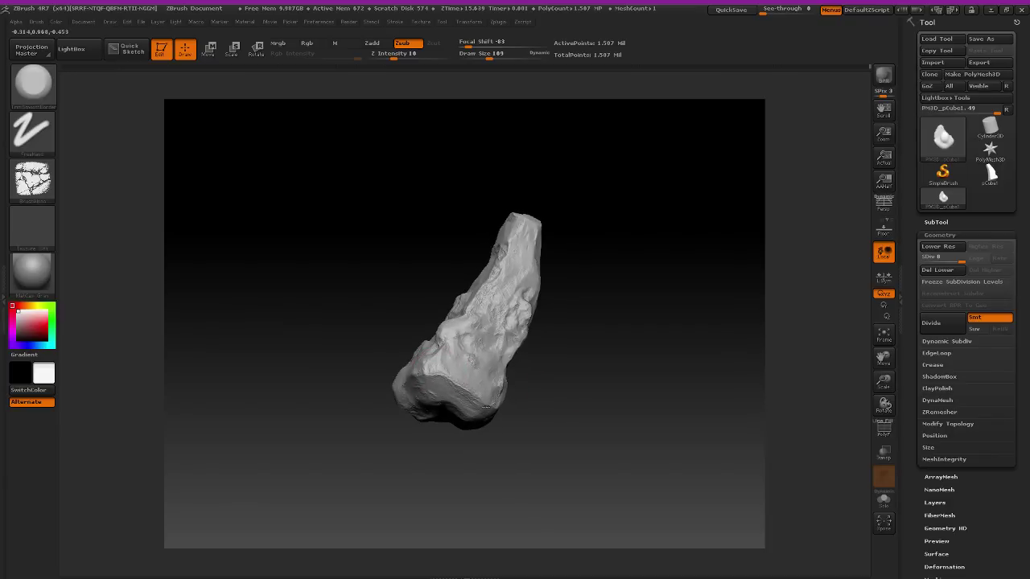
pyautogui.moveTo(521, 427); pyautogui.dragTo(572, 420)
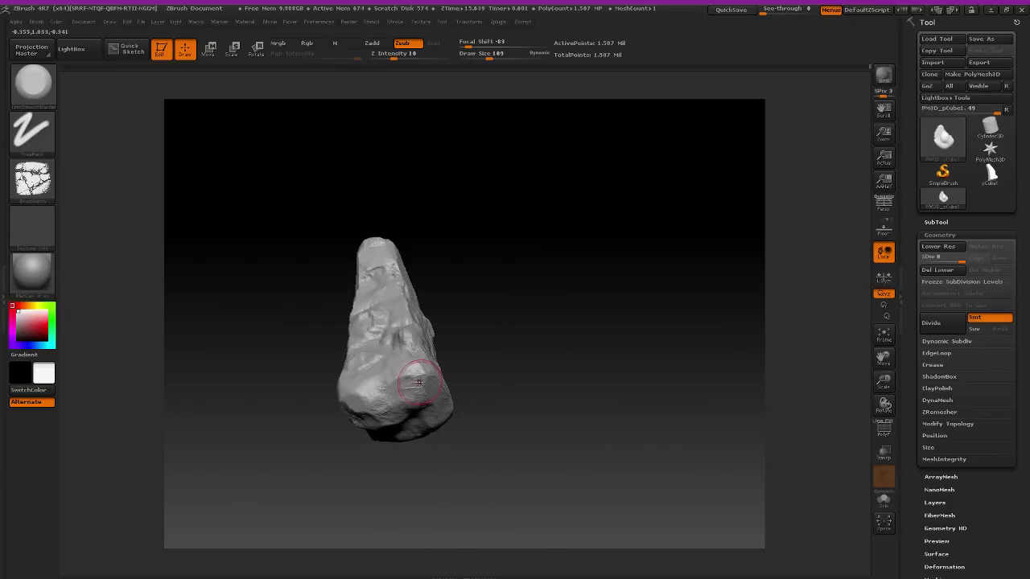
pyautogui.moveTo(402, 380); pyautogui.dragTo(360, 403)
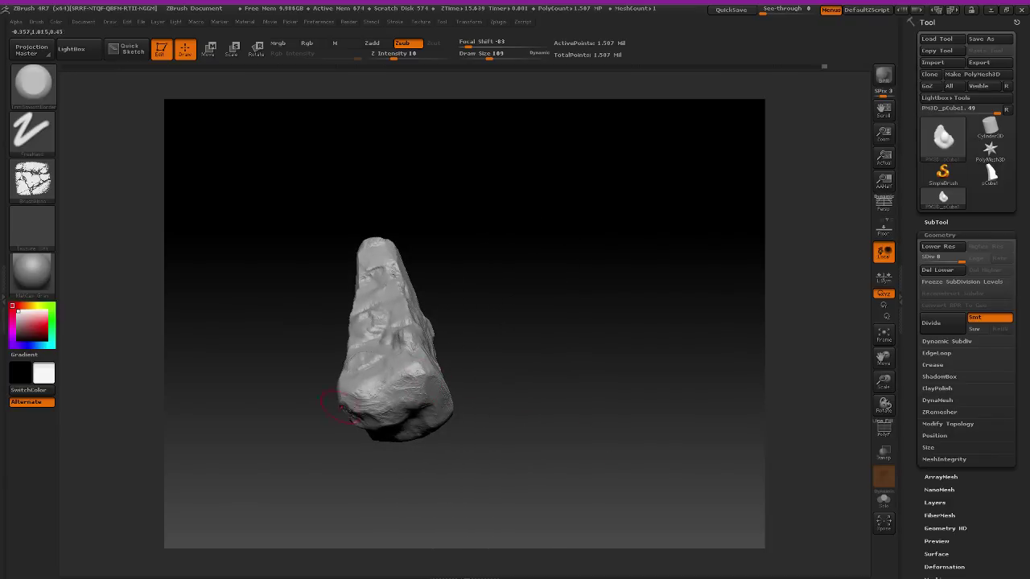
pyautogui.moveTo(345, 483); pyautogui.dragTo(407, 423)
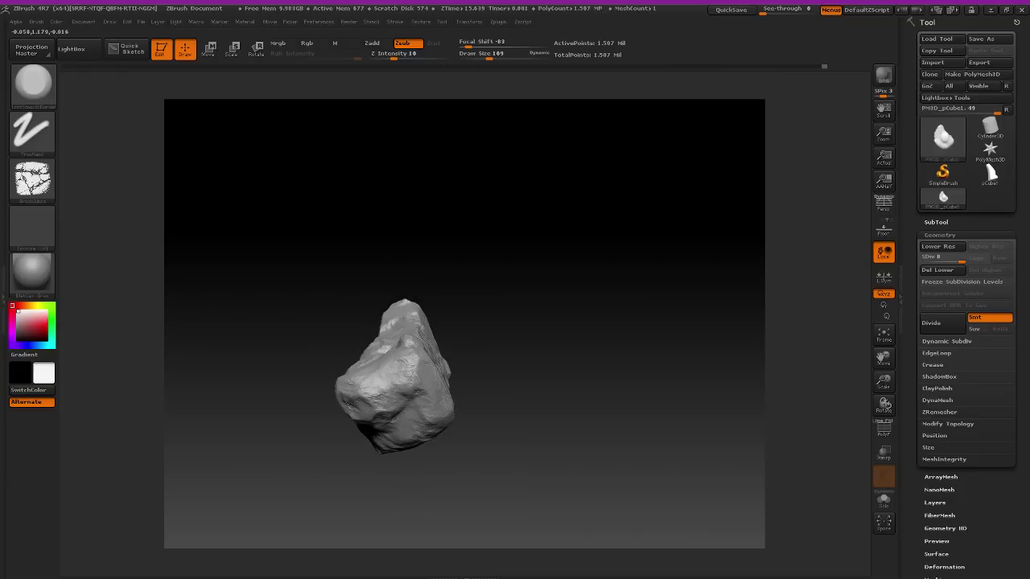
pyautogui.moveTo(494, 335); pyautogui.dragTo(292, 524)
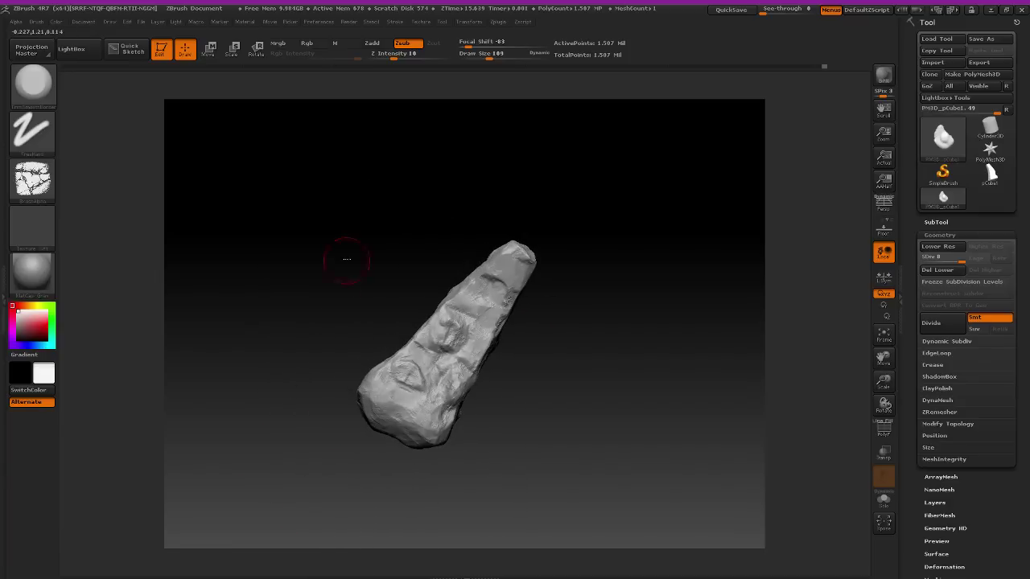
pyautogui.moveTo(344, 260); pyautogui.dragTo(273, 198)
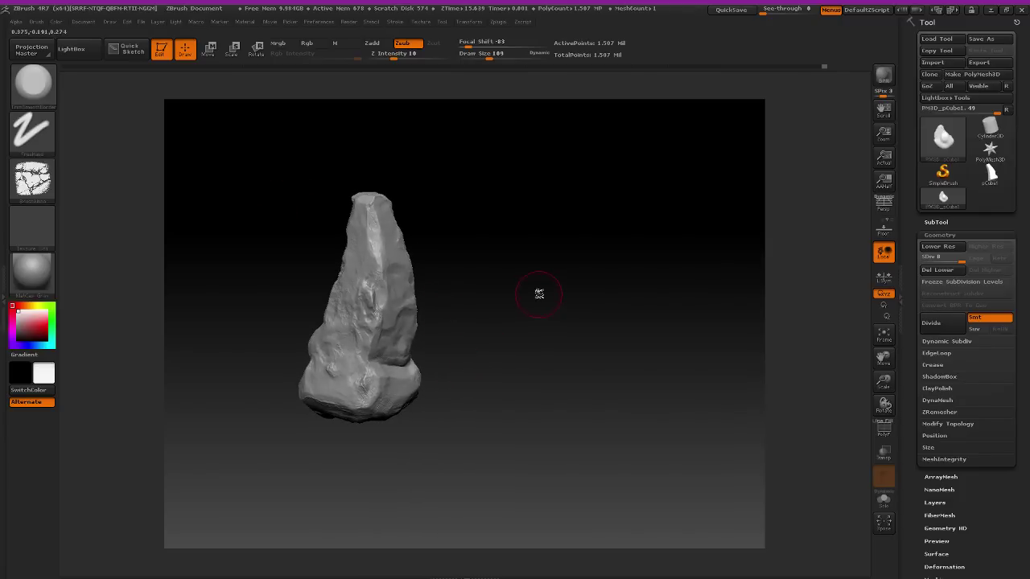
pyautogui.moveTo(535, 292); pyautogui.dragTo(514, 278)
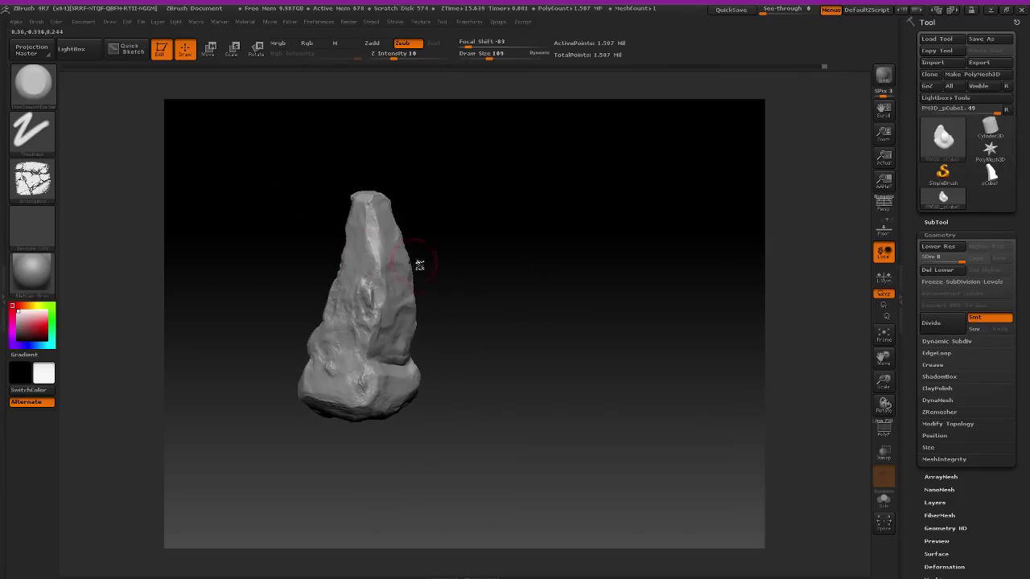
pyautogui.moveTo(419, 265); pyautogui.dragTo(552, 305)
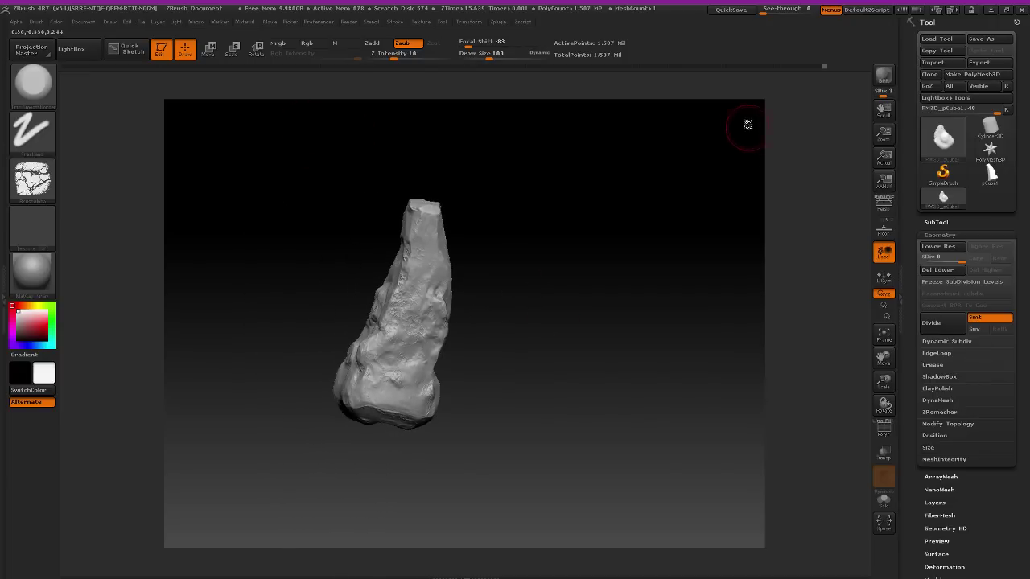
# Export the sculpted mesh in OBJ format to the Rocks folder under the name HP_Mage_Pillar.
pyautogui.click(980, 63)
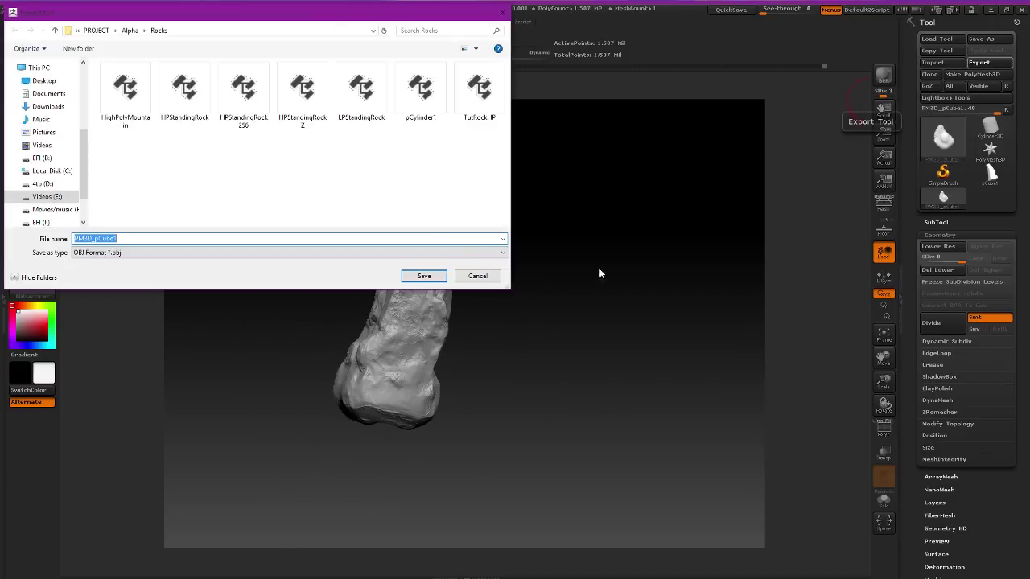
pyautogui.press('BackSpace')
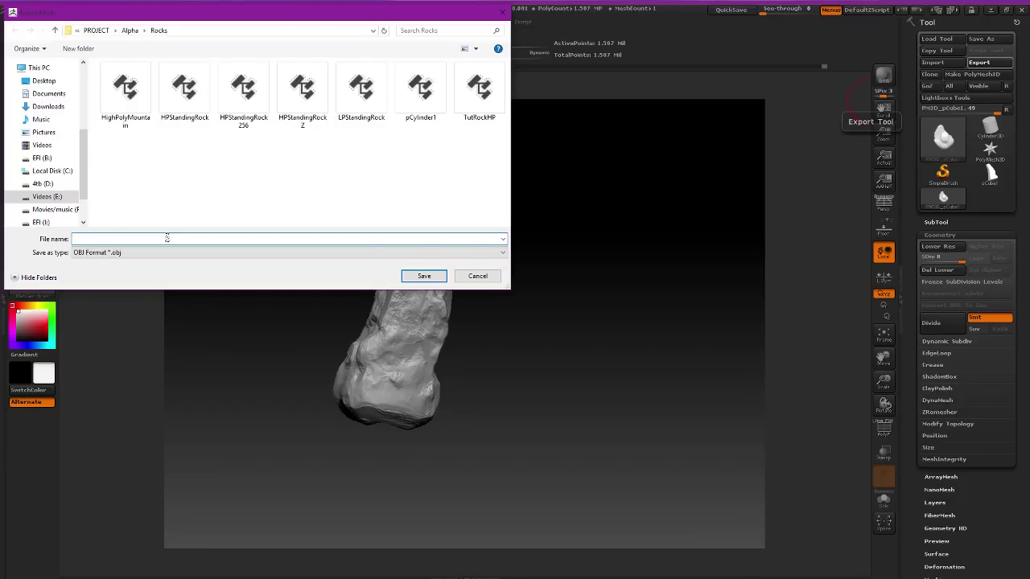
pyautogui.write('HP')
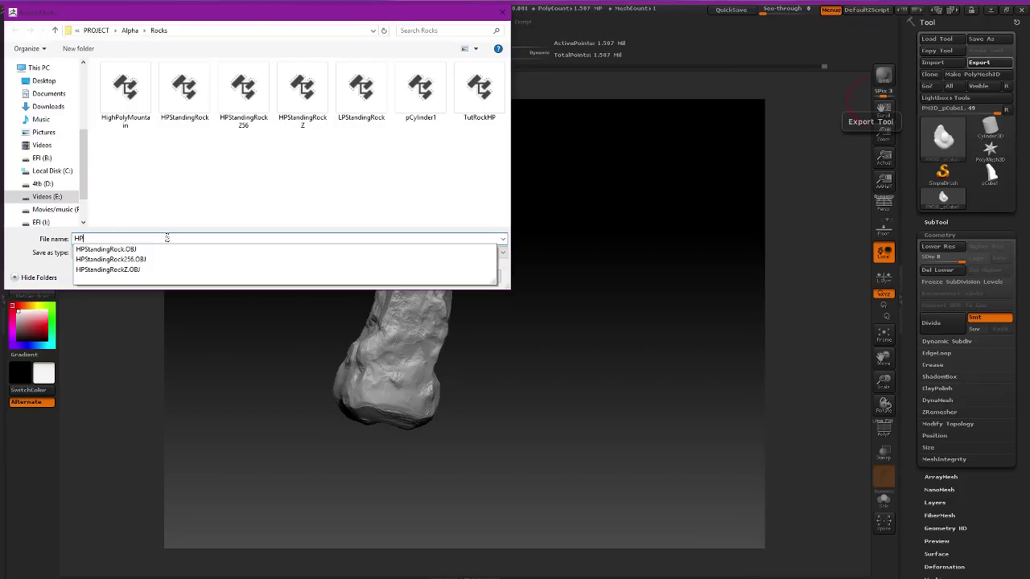
pyautogui.write('_')
pyautogui.press('BackSpace')
pyautogui.write('_')
pyautogui.press('BackSpace')
pyautogui.write('_')
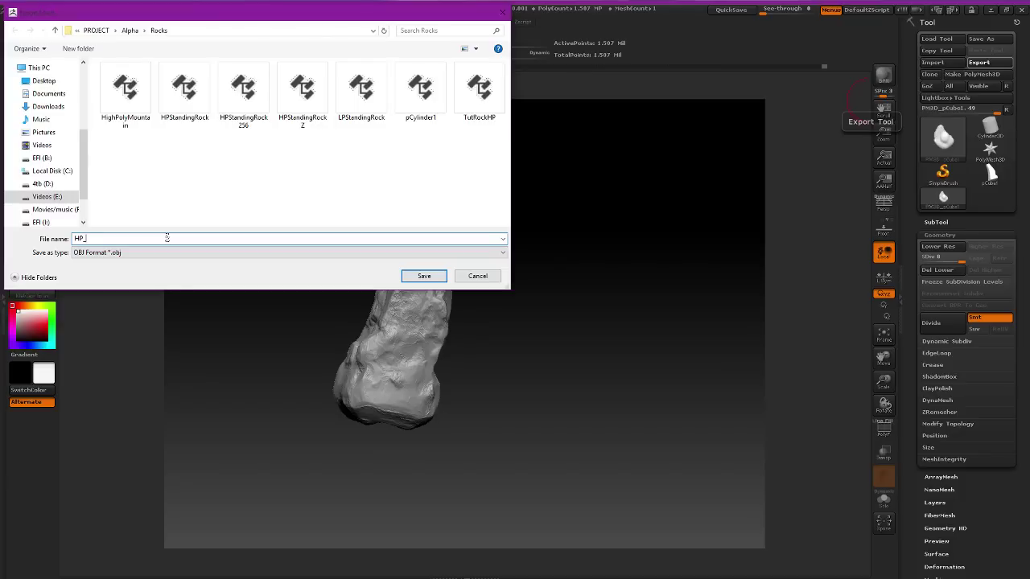
pyautogui.write('Mage_Pillar')
pyautogui.click(418, 276)
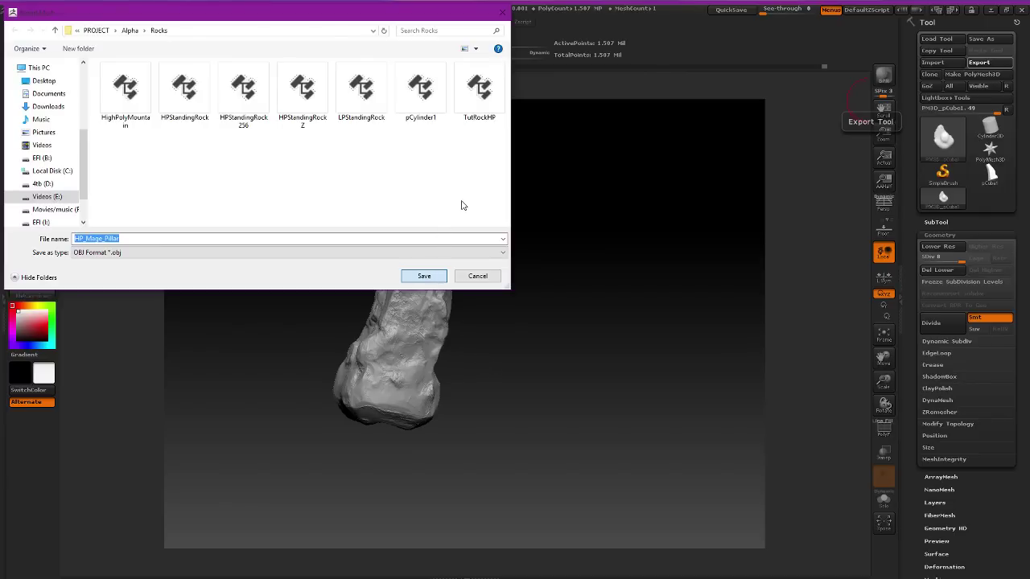
pyautogui.press('Return')
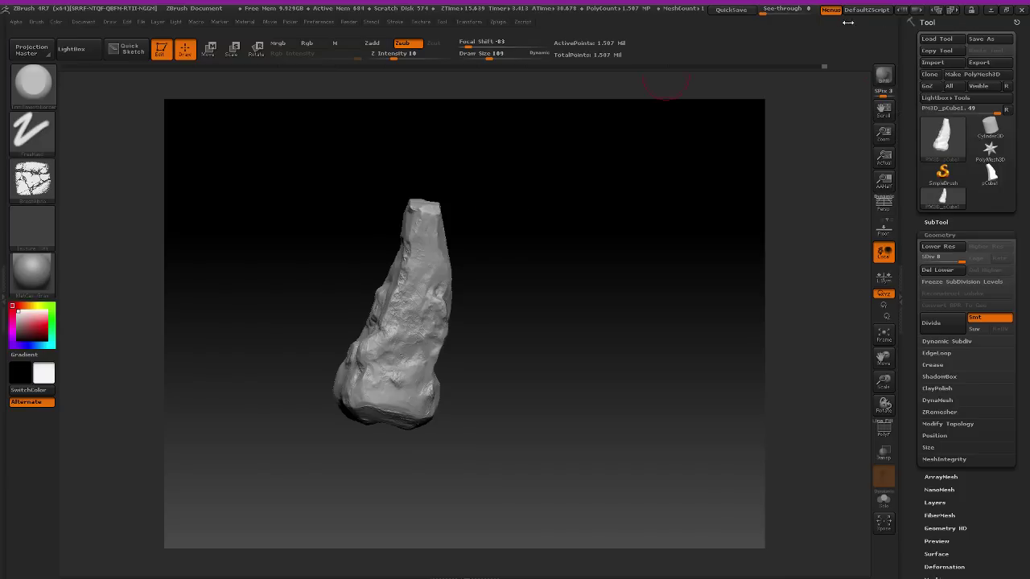
# Quick-save the project and save the sculpt as the ZTool file PM3D_pCube1 in the Rocks folder.
pyautogui.click(730, 9)
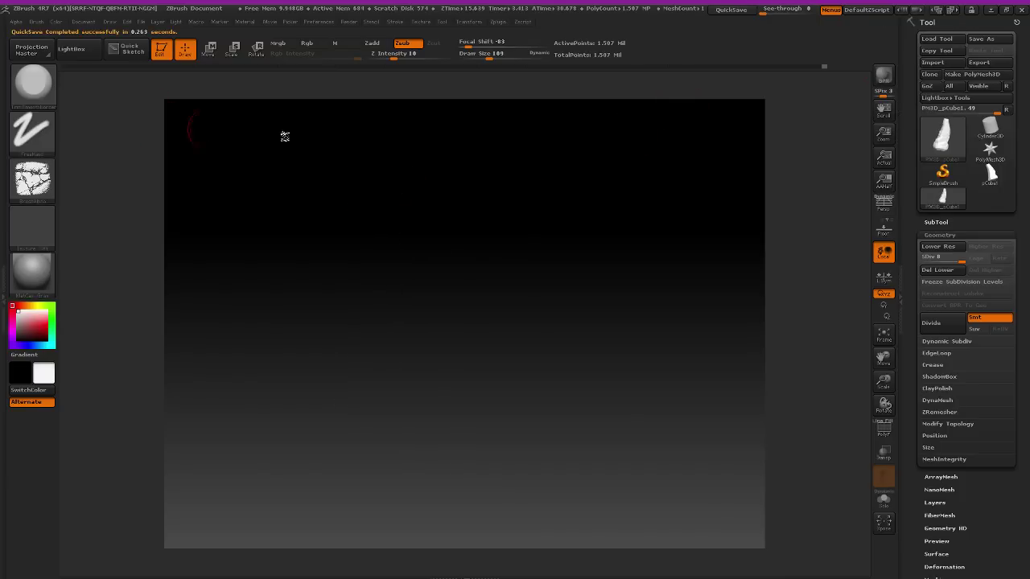
pyautogui.moveTo(606, 260); pyautogui.dragTo(515, 249)
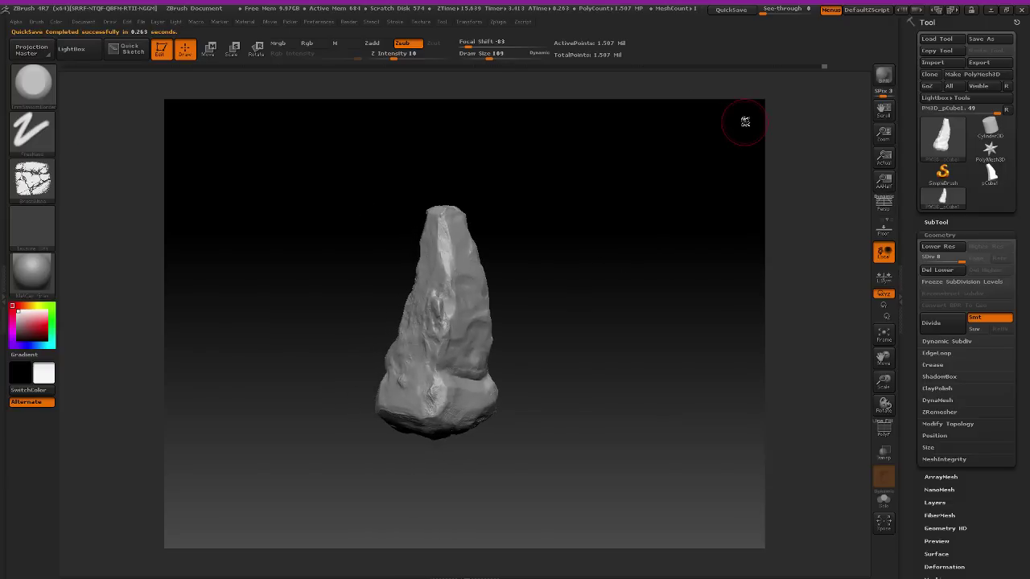
pyautogui.click(982, 38)
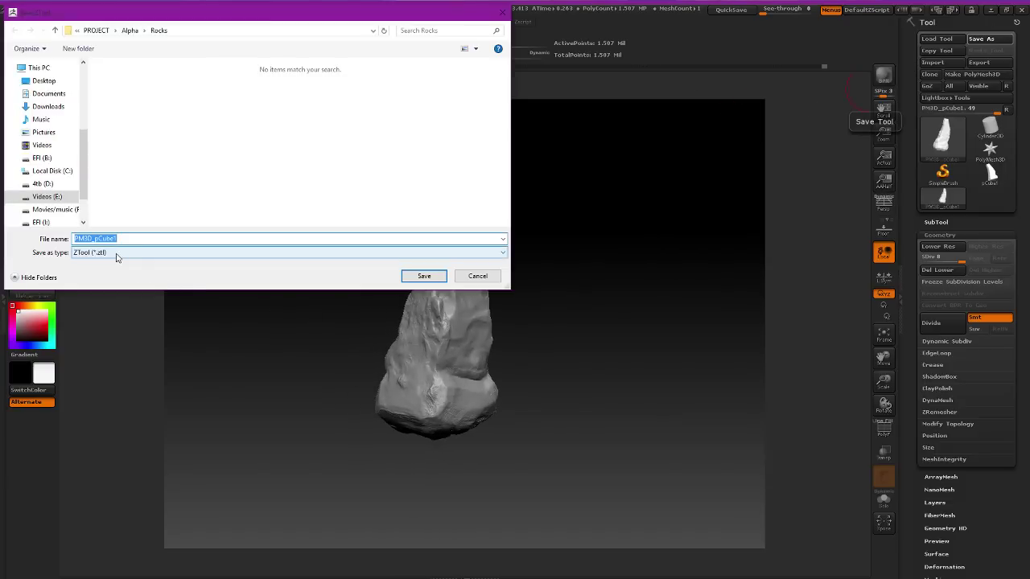
pyautogui.click(415, 276)
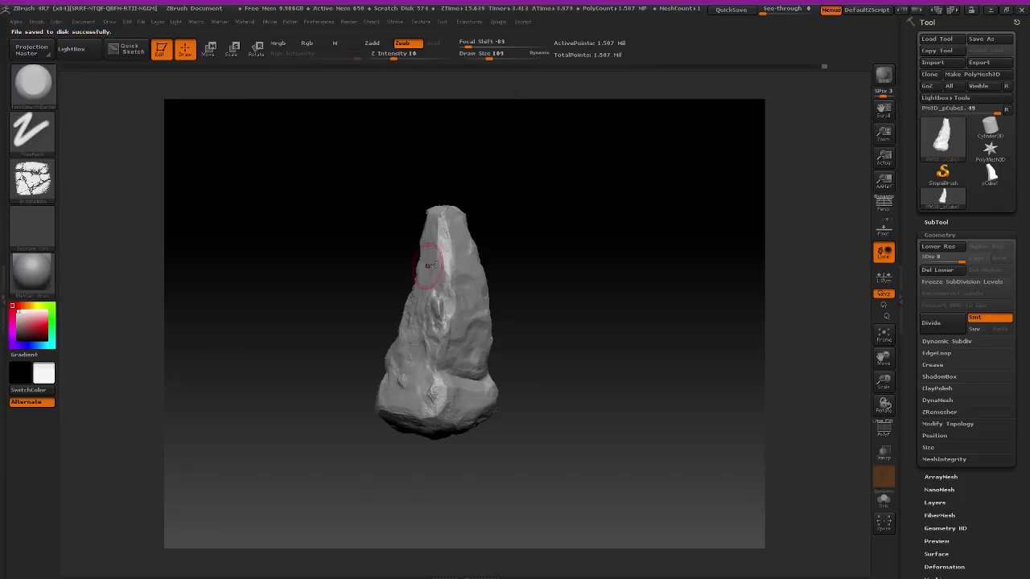
# Close ZBrush without saving the project changes and start Substance Painter from the desktop.
pyautogui.click(1021, 10)
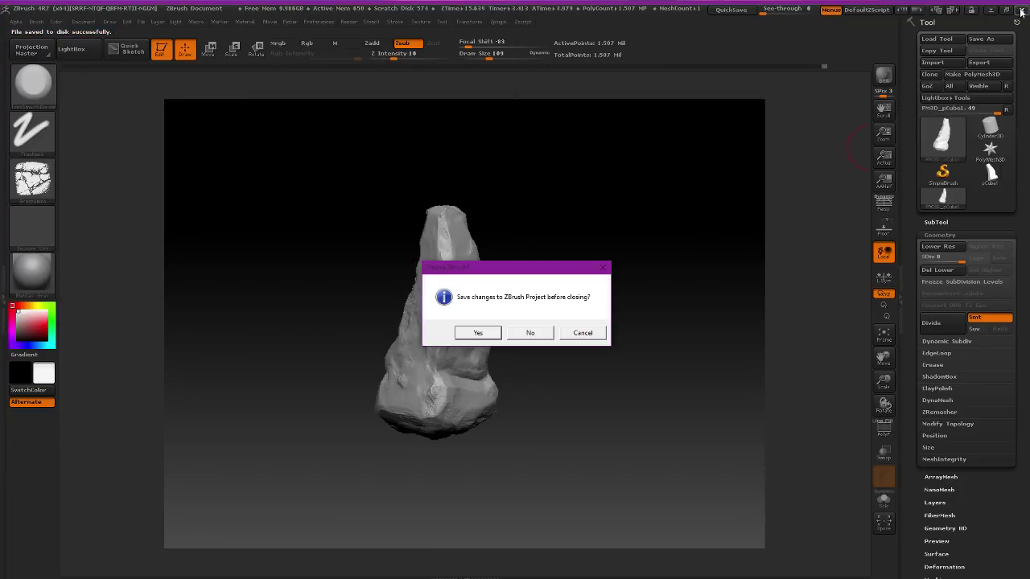
pyautogui.click(530, 332)
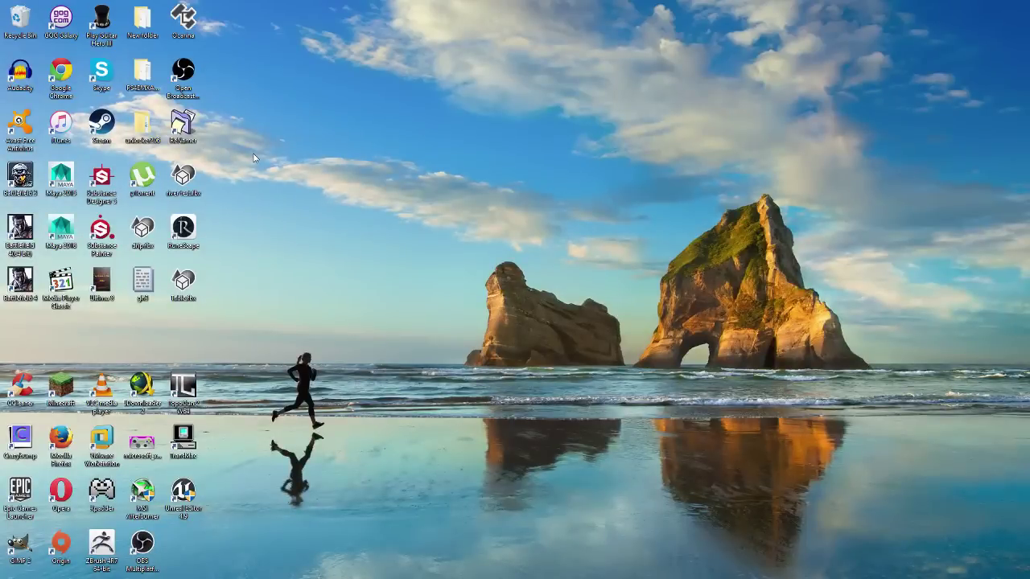
pyautogui.rightClick(116, 233)
pyautogui.click(116, 233)
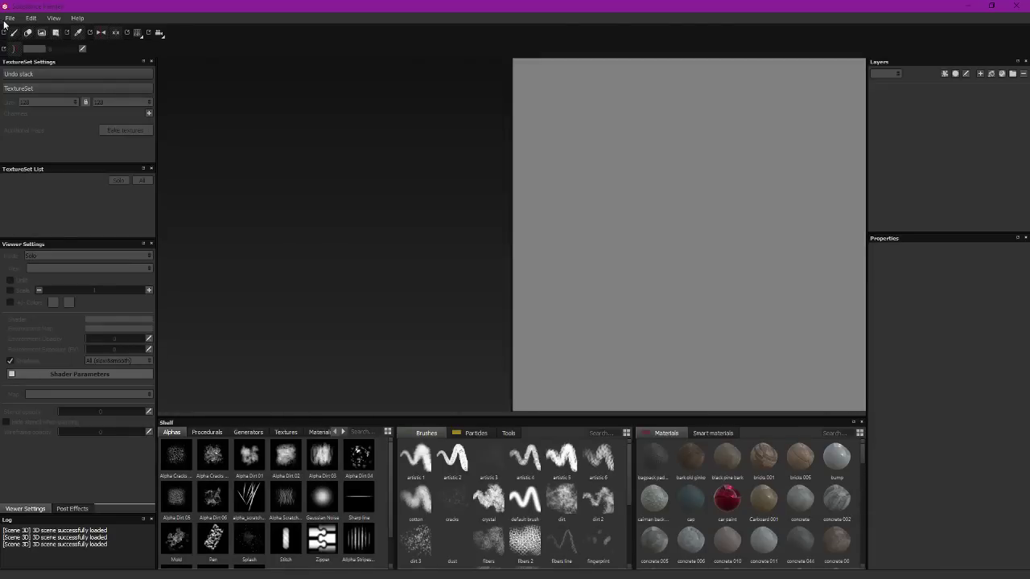
# Begin a new project and choose HP_Mage_Pillar.OBJ from the PROJECT/Alpha/Rocks folder on the Videos (E:) drive as its mesh.
pyautogui.click(9, 18)
pyautogui.click(36, 32)
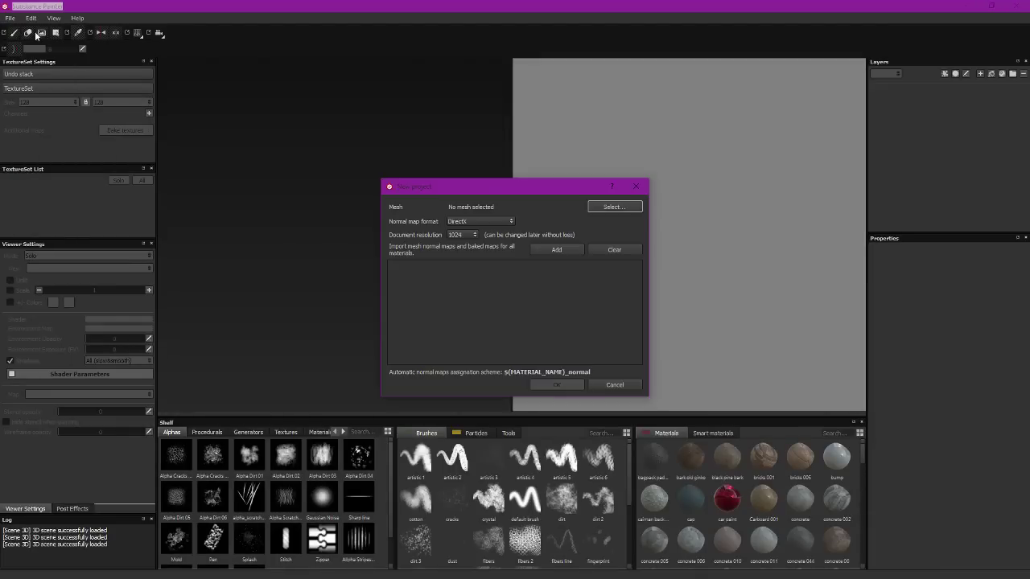
pyautogui.click(614, 207)
pyautogui.moveTo(533, 208); pyautogui.dragTo(426, 77)
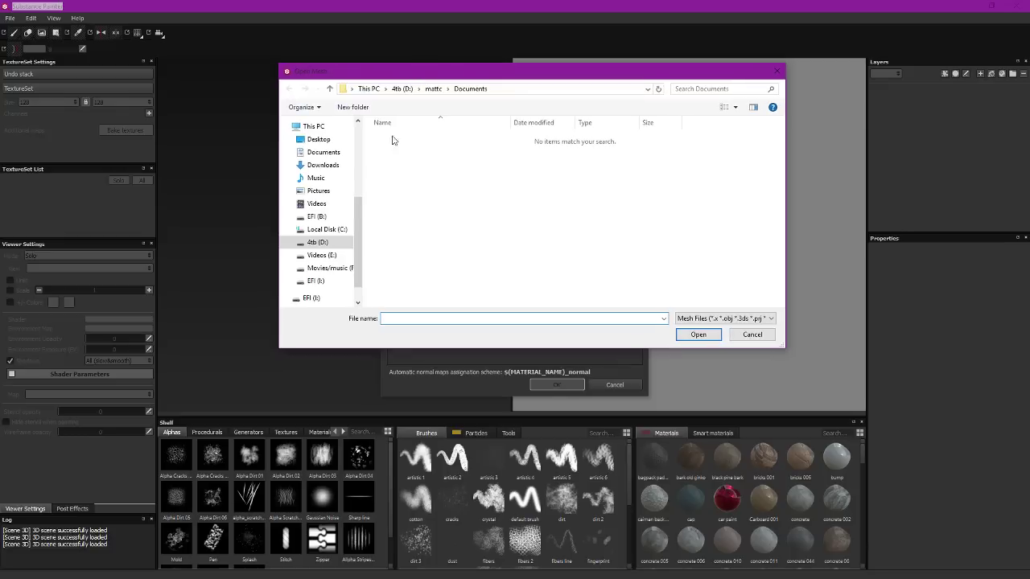
pyautogui.click(322, 256)
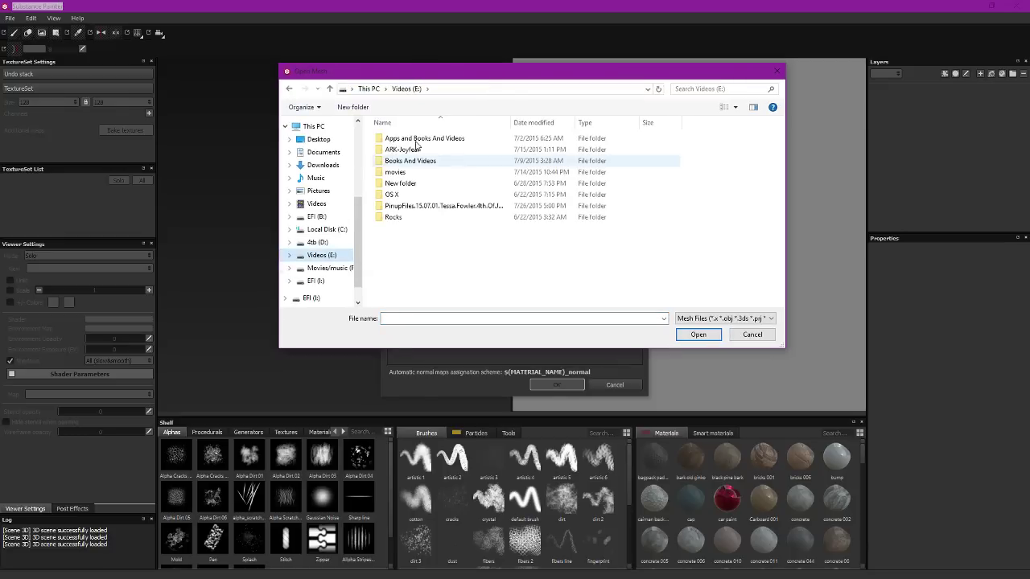
pyautogui.doubleClick(455, 165)
pyautogui.doubleClick(441, 171)
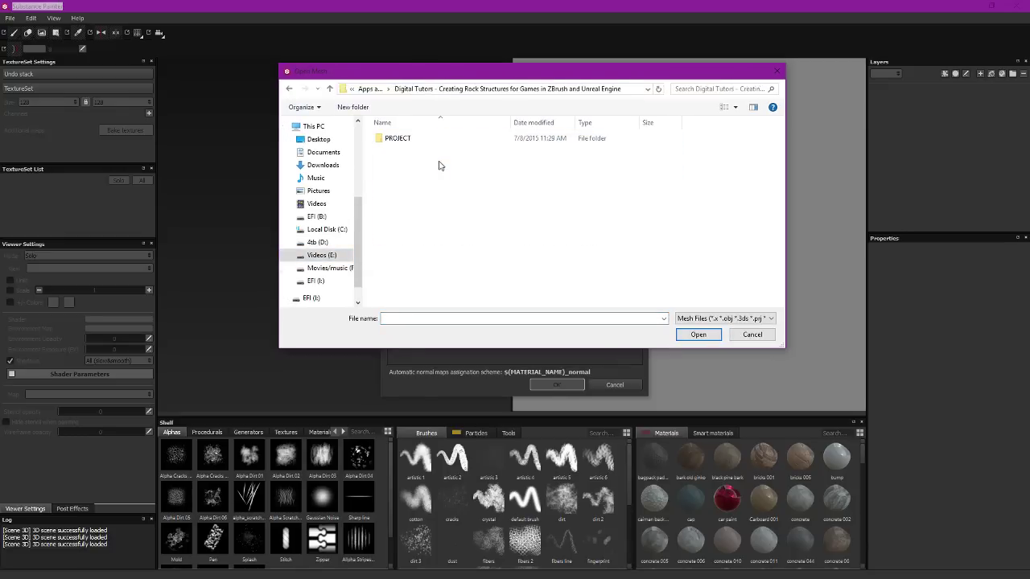
pyautogui.doubleClick(406, 139)
pyautogui.doubleClick(407, 141)
pyautogui.doubleClick(402, 135)
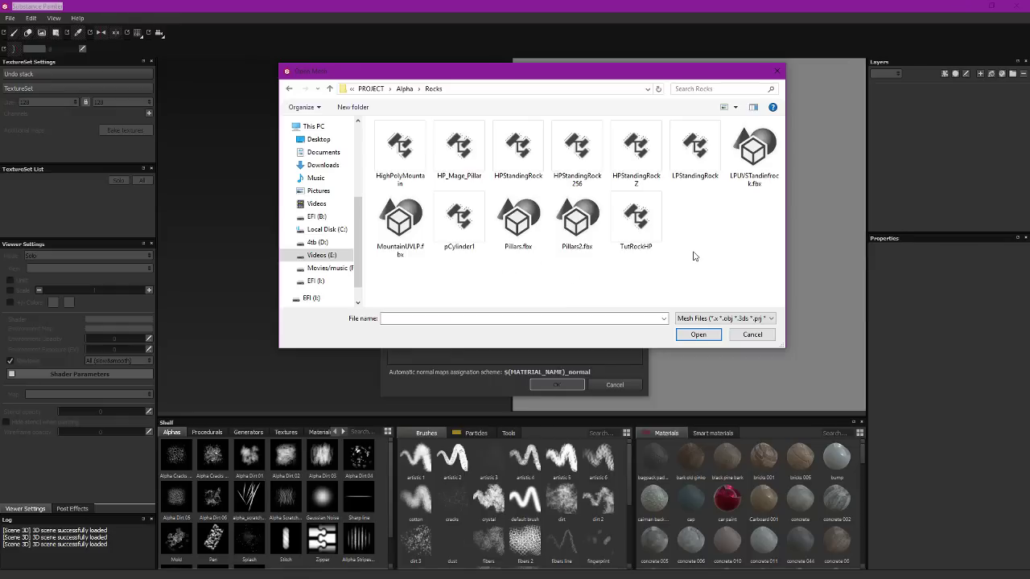
pyautogui.doubleClick(461, 145)
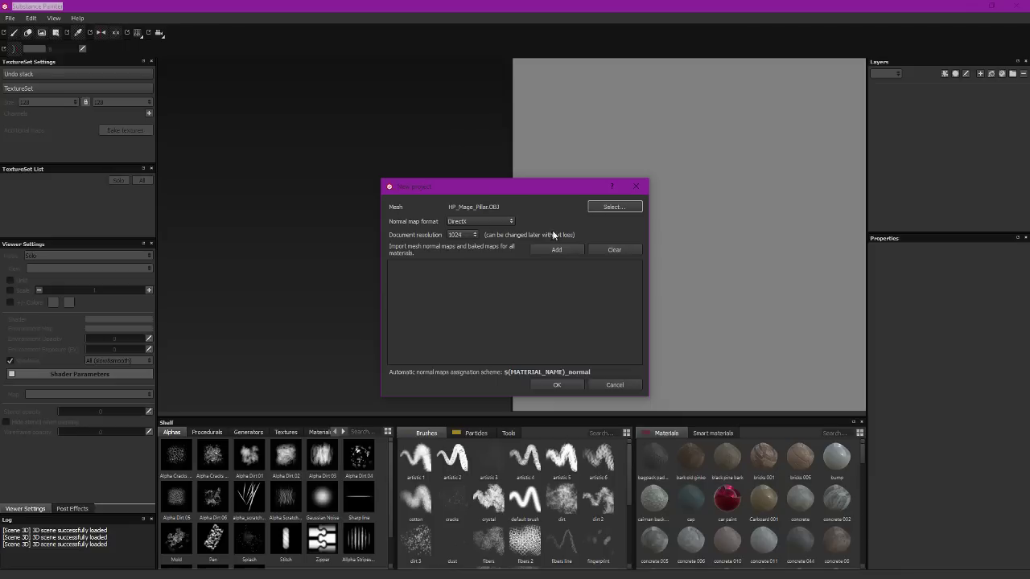
# Try to create the project with a document resolution of 2048, and close Substance Painter.
pyautogui.click(460, 233)
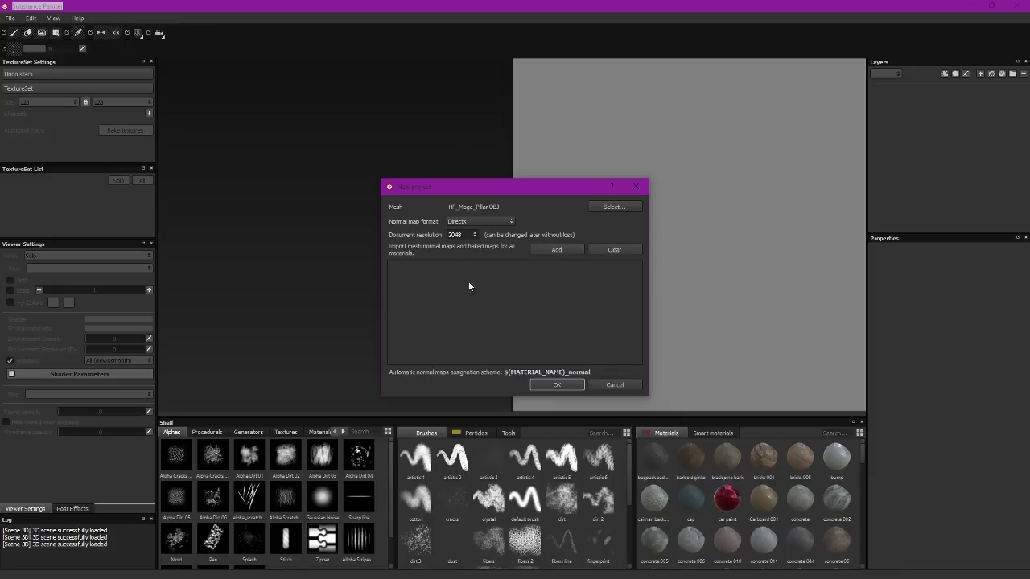
pyautogui.click(556, 384)
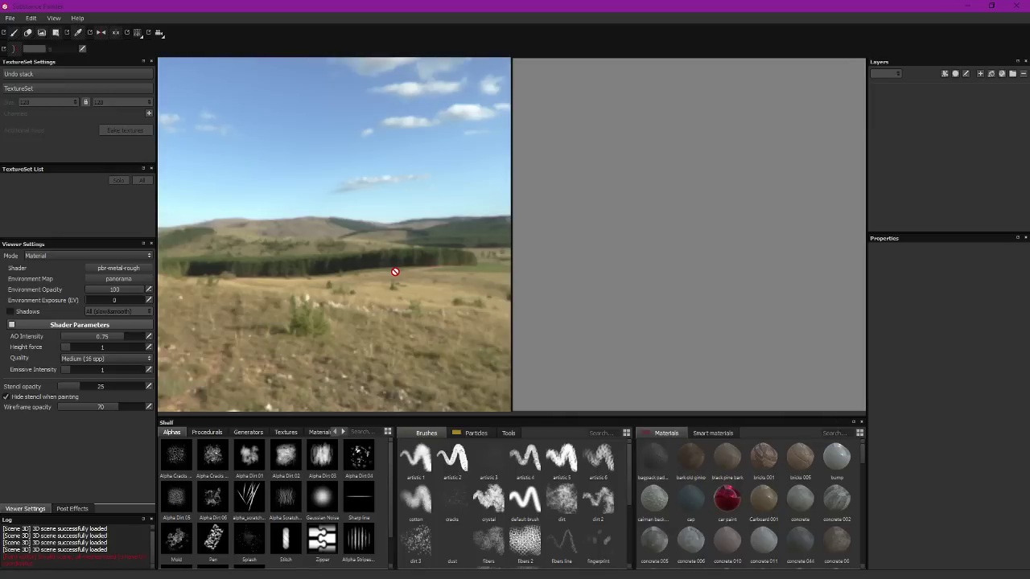
pyautogui.click(1020, 5)
pyautogui.click(487, 313)
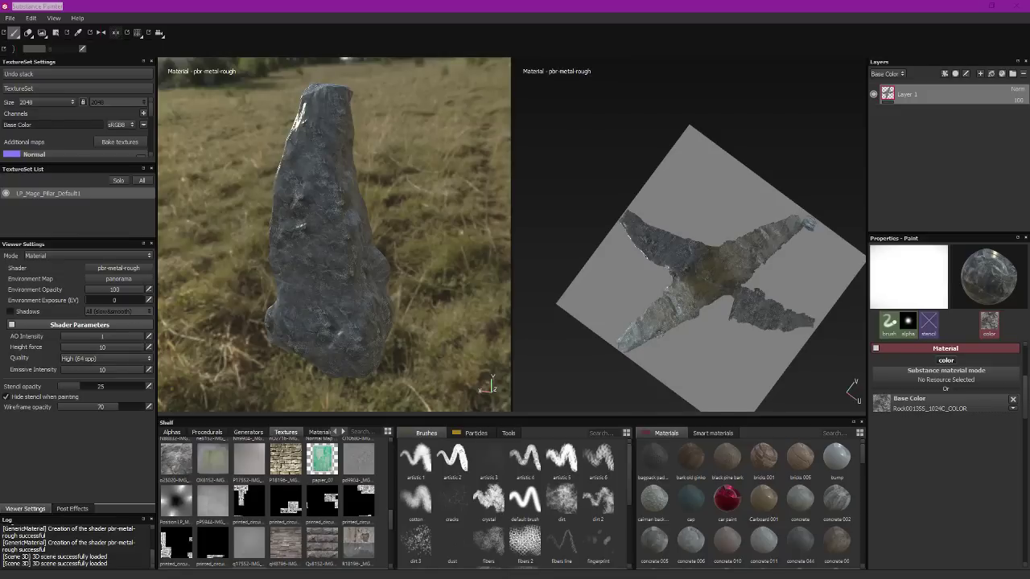
# Examine the textured low-poly pillar from several sides in Substance Painter's 3D view.
pyautogui.click(780, 295)
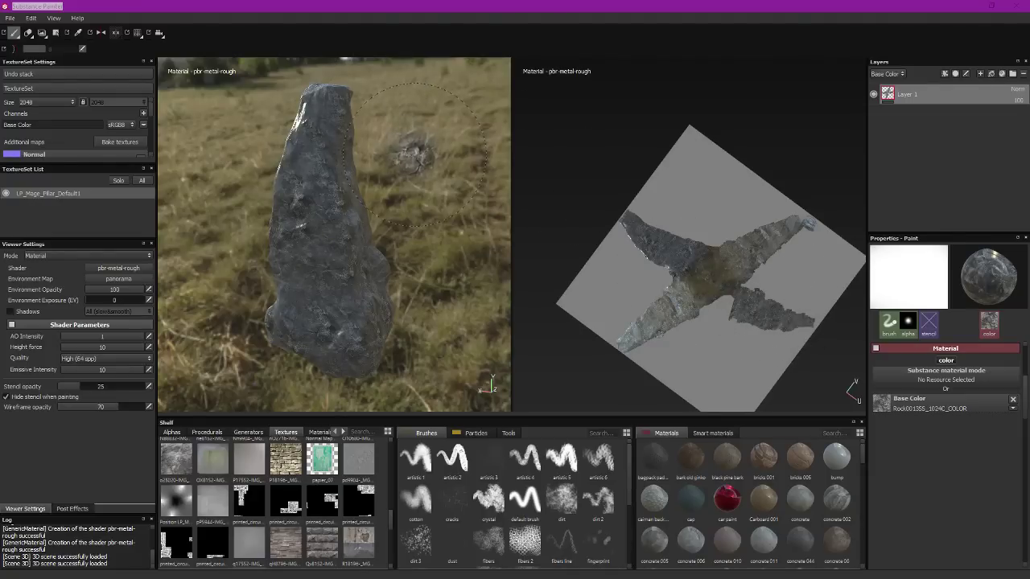
pyautogui.keyDown('alt'); pyautogui.moveTo(415, 153); pyautogui.dragTo(496, 112); pyautogui.keyUp('alt')
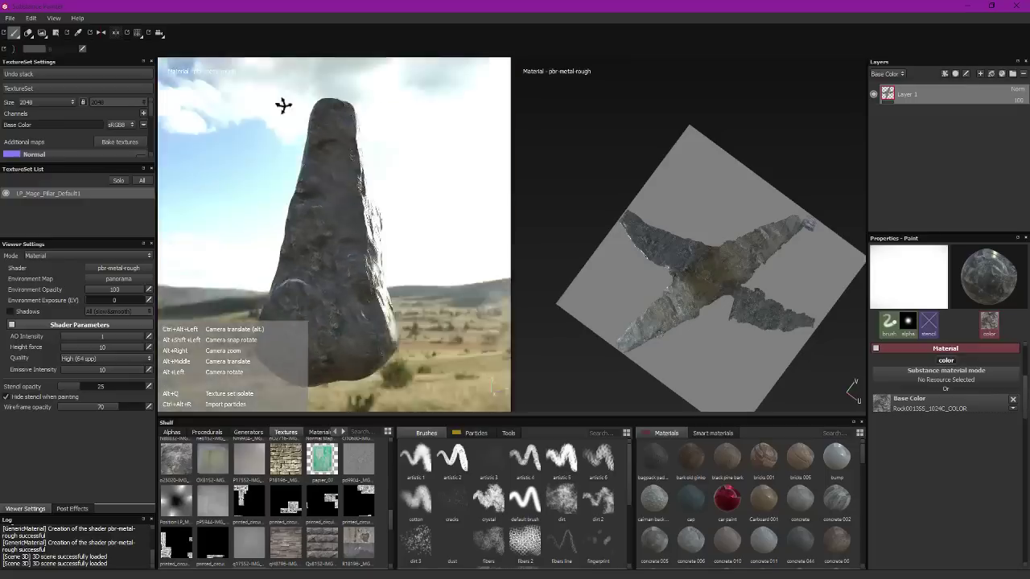
pyautogui.keyDown('alt'); pyautogui.moveTo(234, 34); pyautogui.dragTo(170, 20); pyautogui.keyUp('alt')
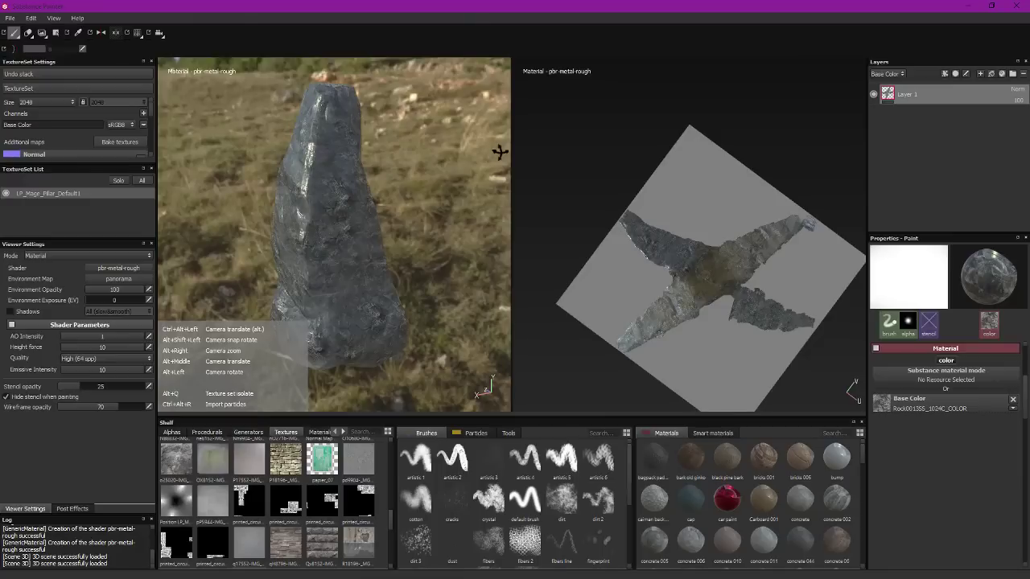
pyautogui.keyDown('alt'); pyautogui.moveTo(499, 152); pyautogui.dragTo(451, 169); pyautogui.keyUp('alt')
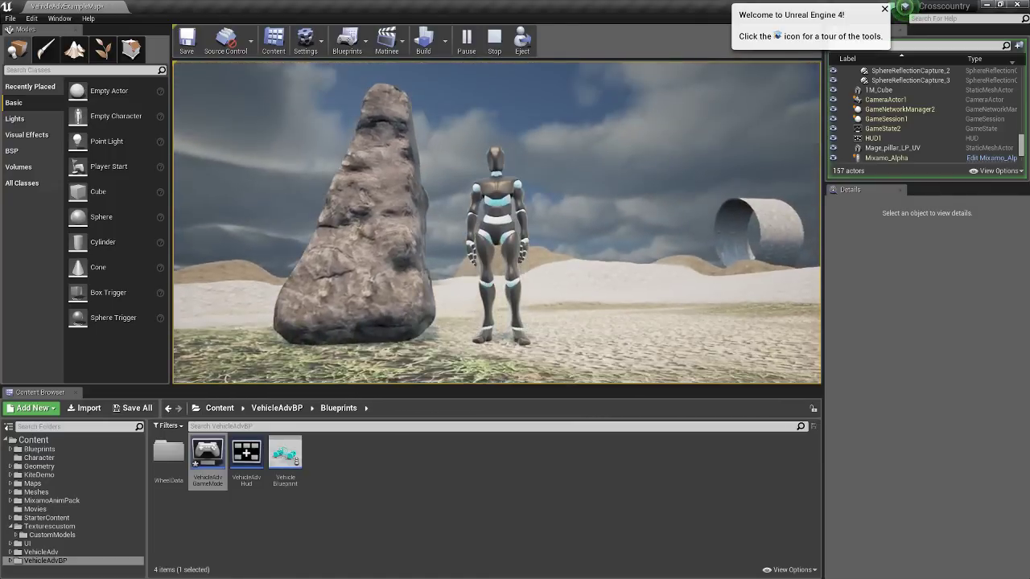
# Walk the character around the textured rock pillar in Unreal Engine to judge its scale and surface, and end the play session.
pyautogui.press('w')
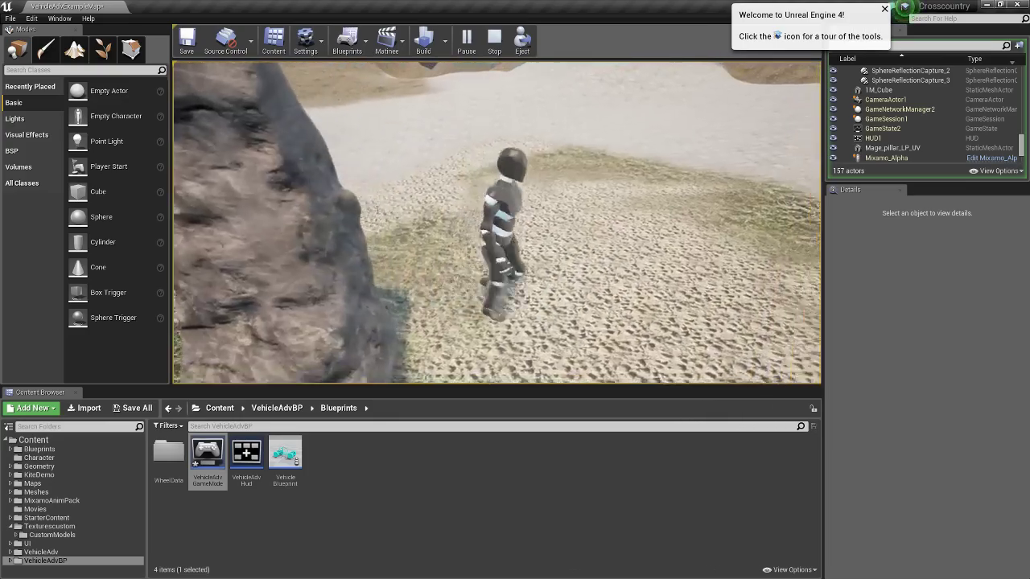
pyautogui.press('w')
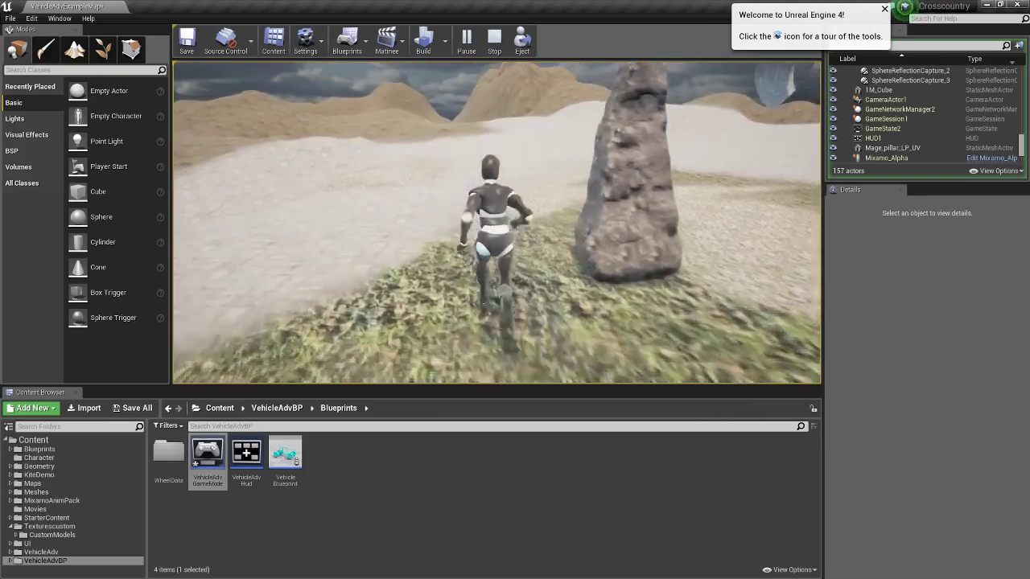
pyautogui.press('s')
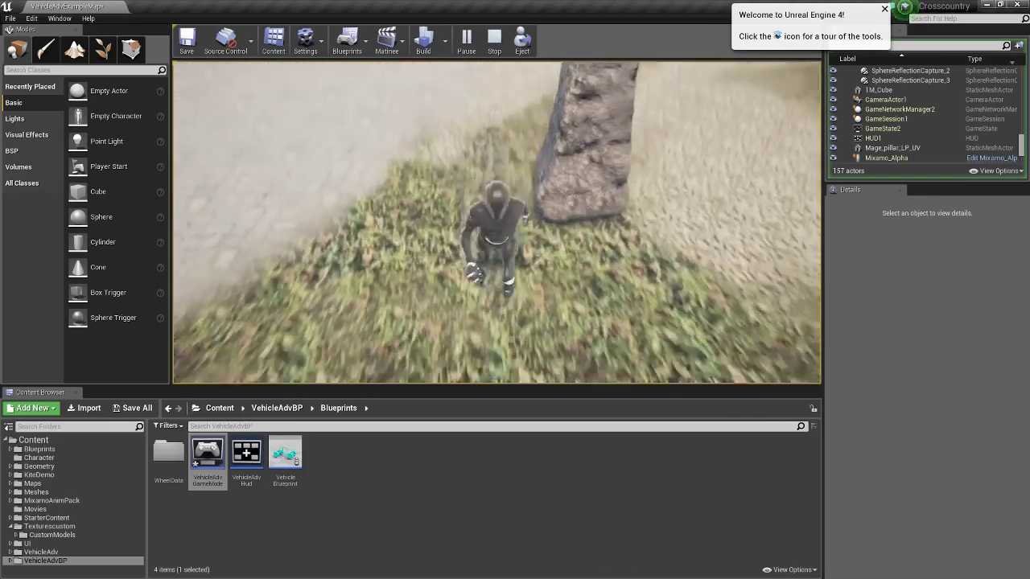
pyautogui.press('w')
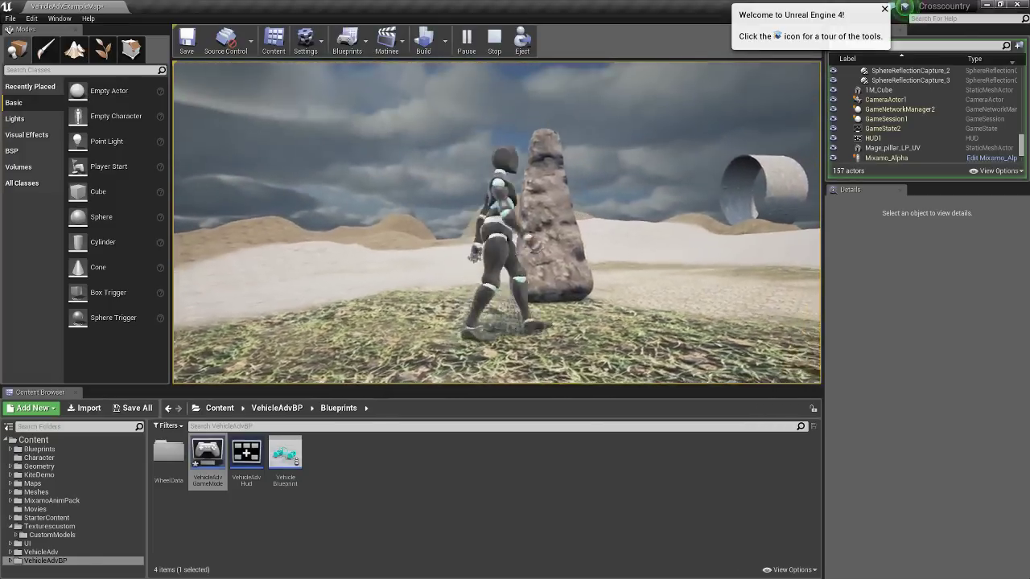
pyautogui.press('d')
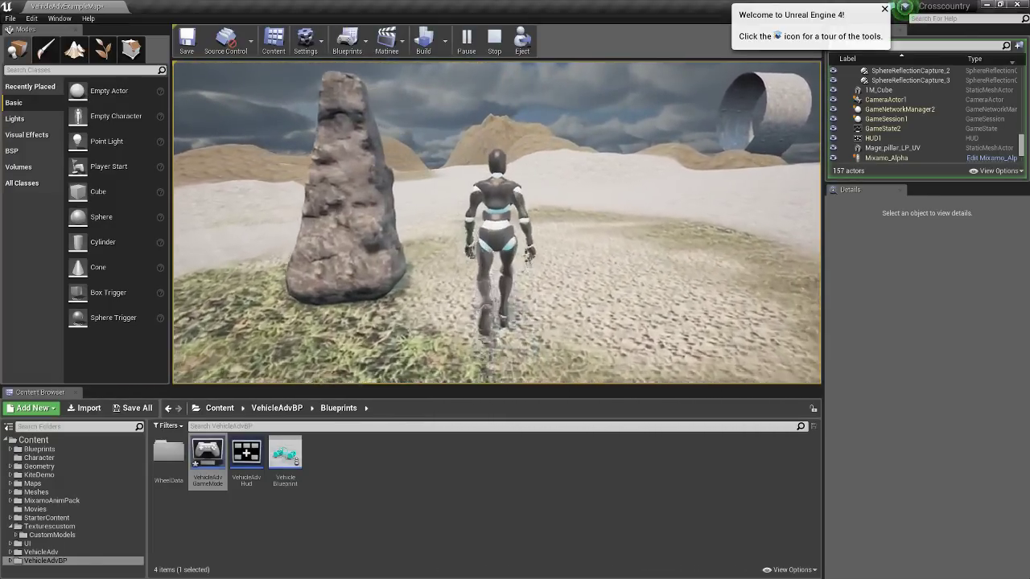
pyautogui.press('w')
pyautogui.press('a')
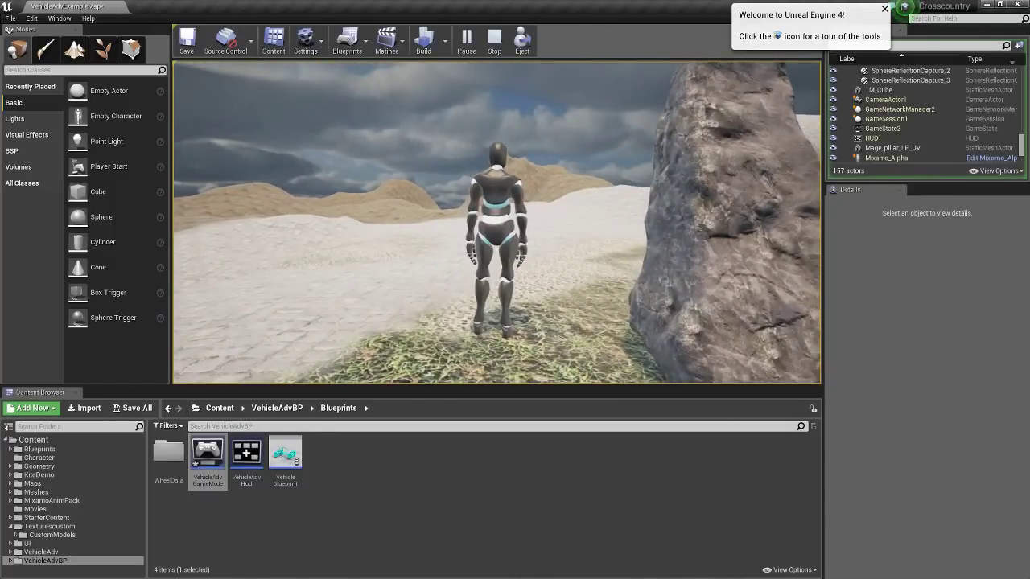
pyautogui.press('s')
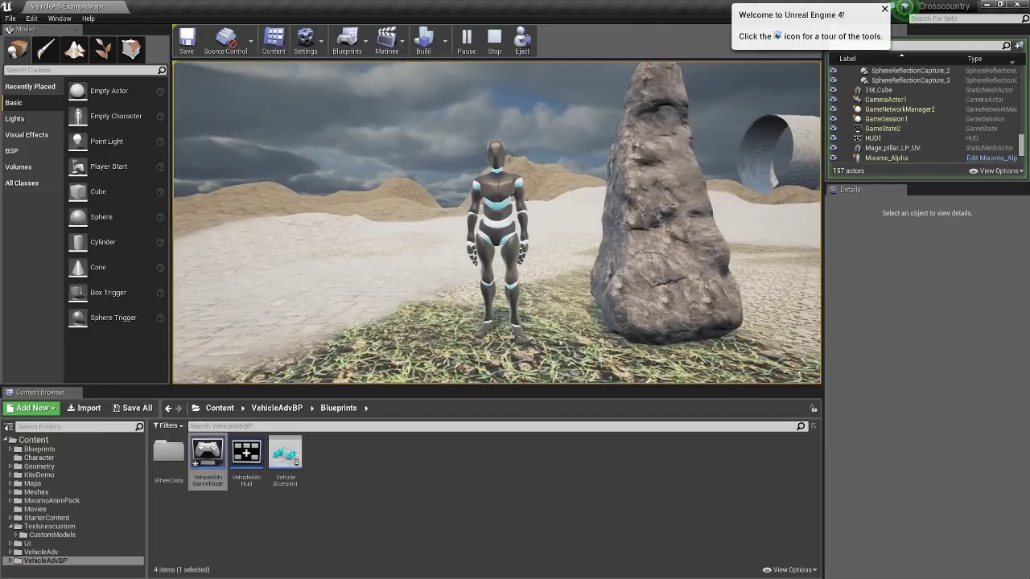
pyautogui.press('d')
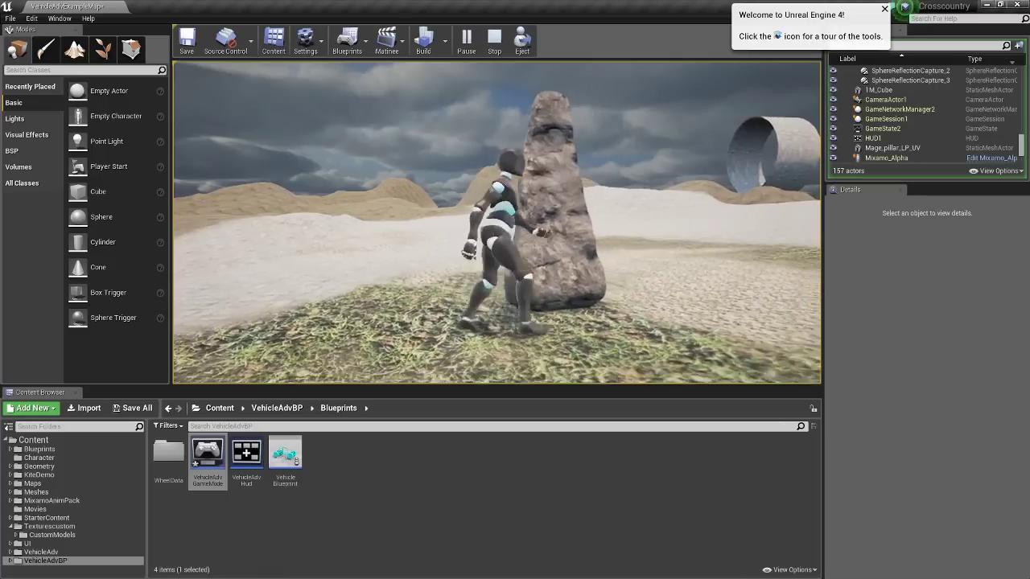
pyautogui.press('w')
pyautogui.press('a')
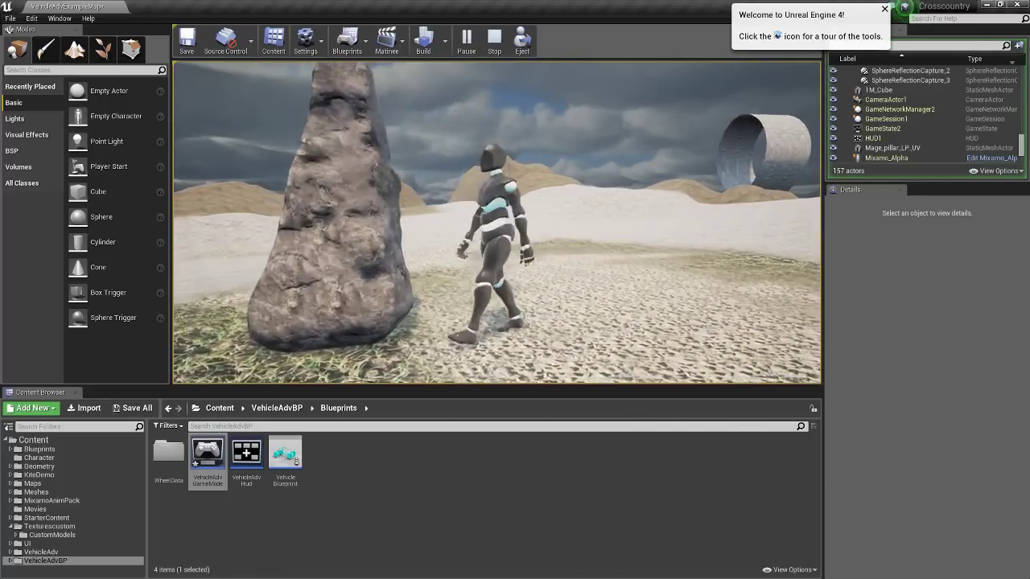
pyautogui.press('Escape')
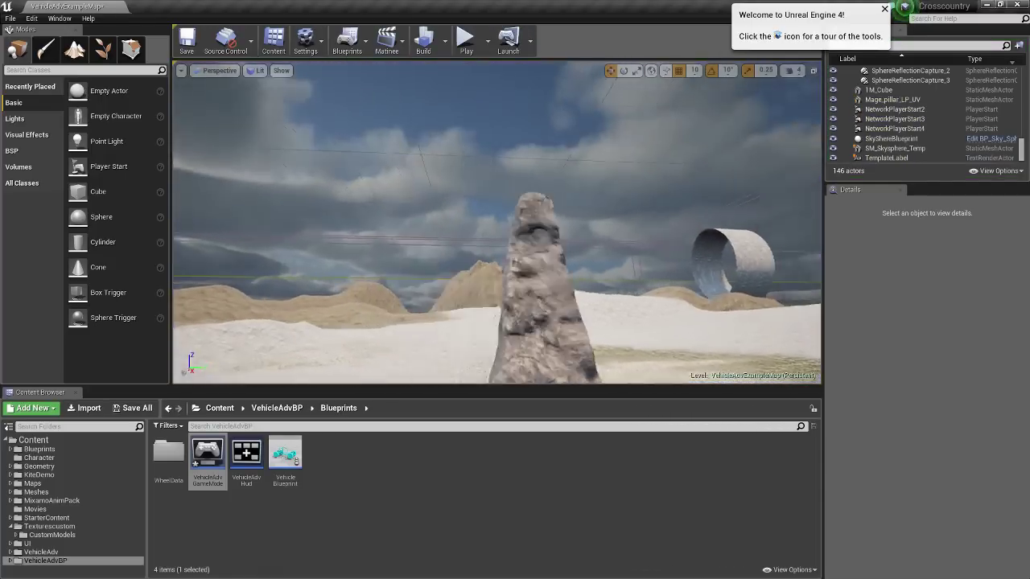
# Inspect the pillar's rock texture and its base close up and from a distance in the level editor.
pyautogui.moveTo(496, 222); pyautogui.dragTo(587, 217, button='right')
pyautogui.press('w')
pyautogui.press('s')
pyautogui.press('w')
pyautogui.press('s')
pyautogui.press('w')
pyautogui.press('s')
pyautogui.moveTo(523, 336); pyautogui.dragTo(498, 276, button='right')
pyautogui.press('w')
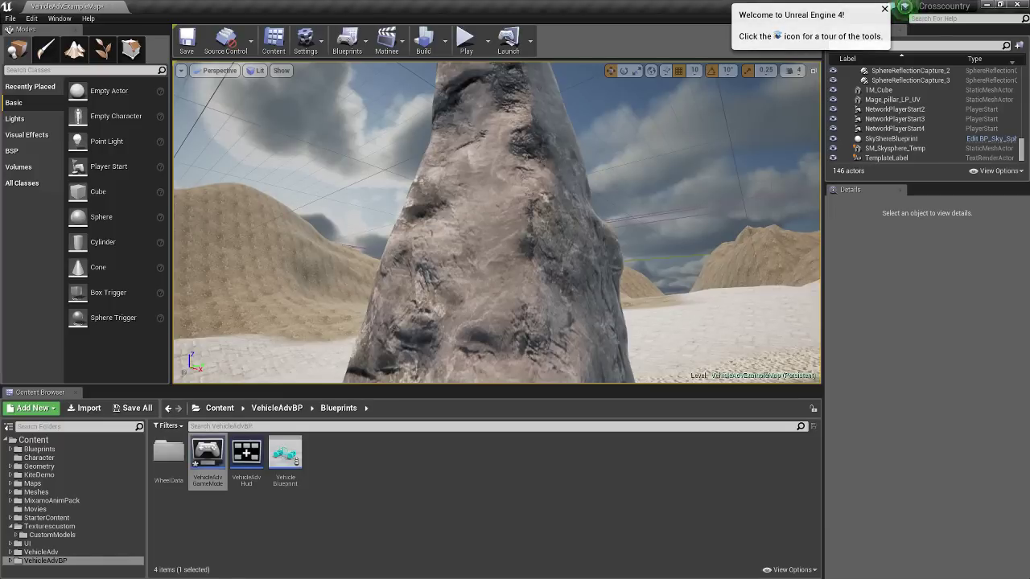
pyautogui.moveTo(526, 179)
pyautogui.mouseDown(button='right')
pyautogui.moveTo(529, 88)
pyautogui.moveTo(527, 176)
pyautogui.mouseUp(button='right')
pyautogui.scroll(-3, 527, 176)
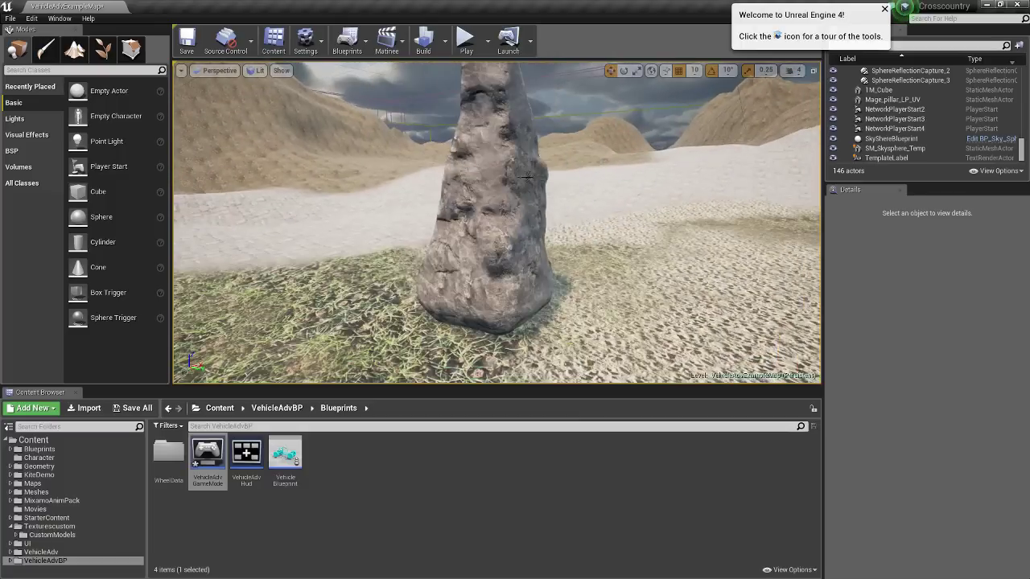
pyautogui.scroll(1, 526, 177)
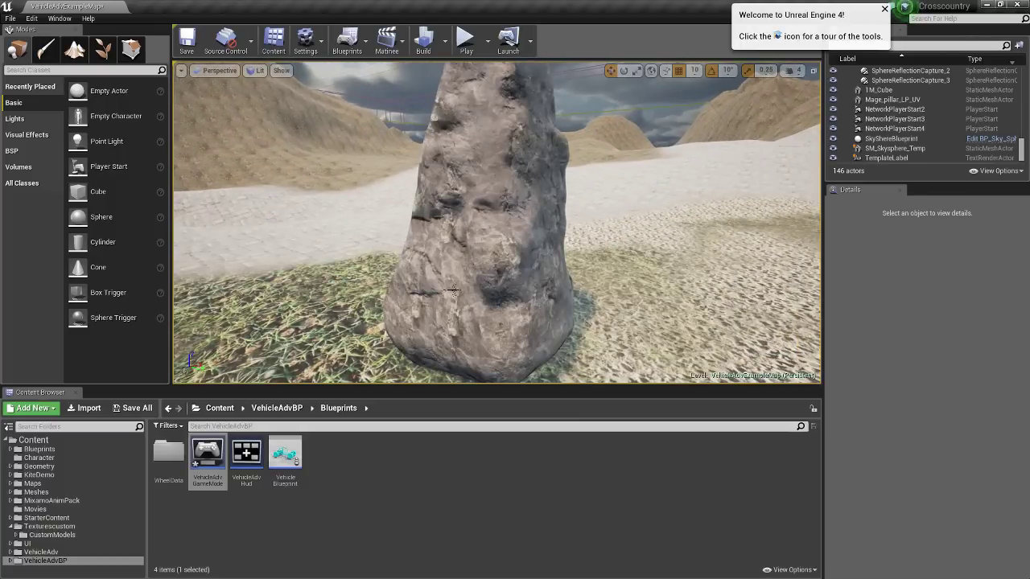
pyautogui.moveTo(587, 148); pyautogui.dragTo(605, 69, button='right')
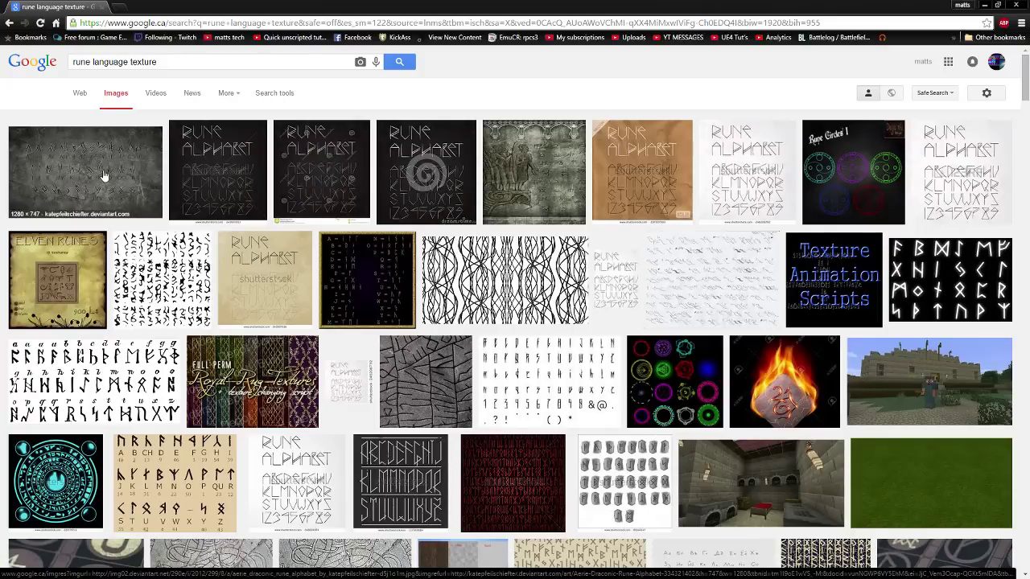
# Find the Viking / Norse Turning Stone picture among the rune language texture image results in the browser and open it full size.
pyautogui.scroll(-5, 102, 175)
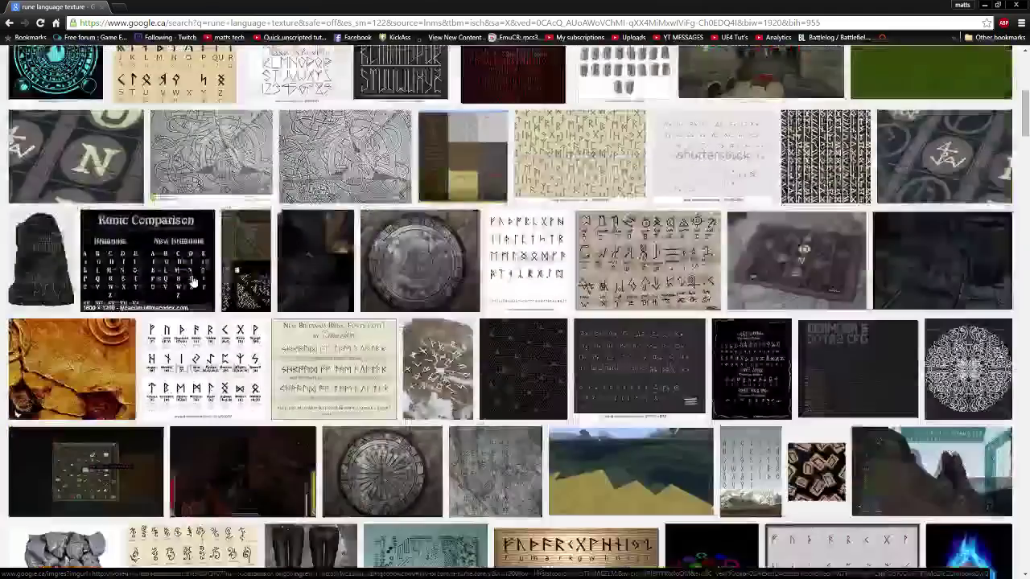
pyautogui.scroll(-2, 193, 281)
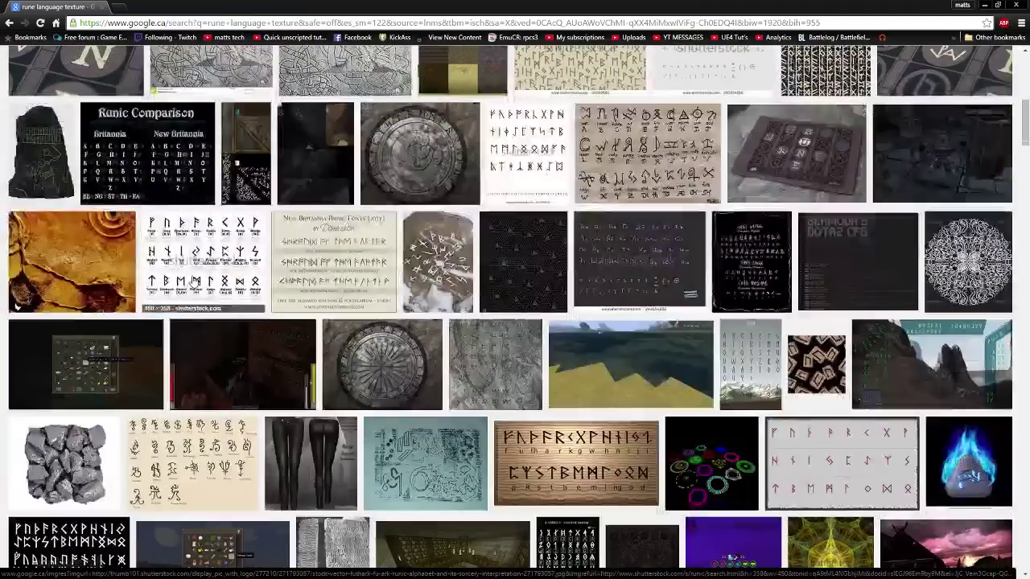
pyautogui.click(420, 165)
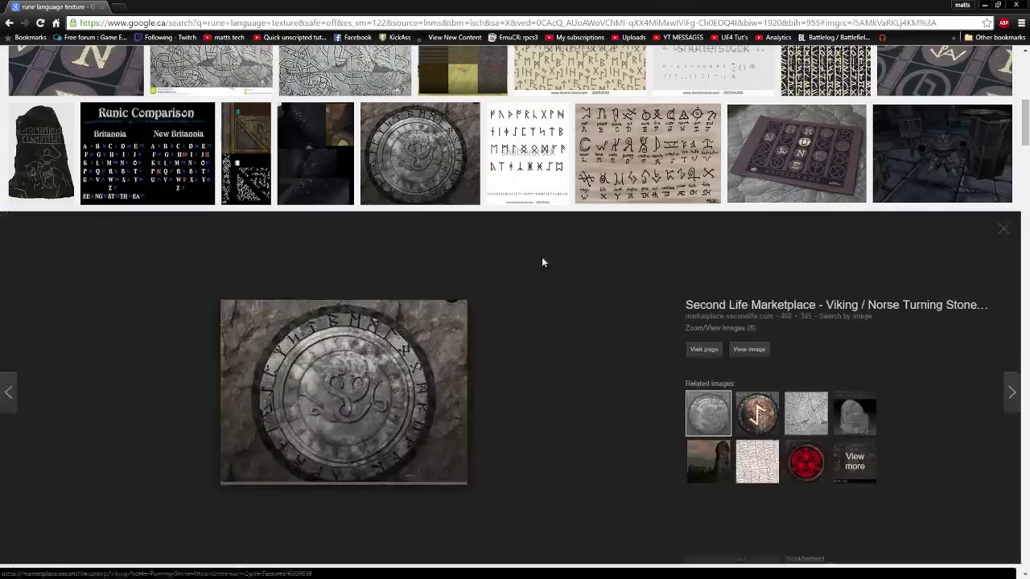
pyautogui.click(747, 349)
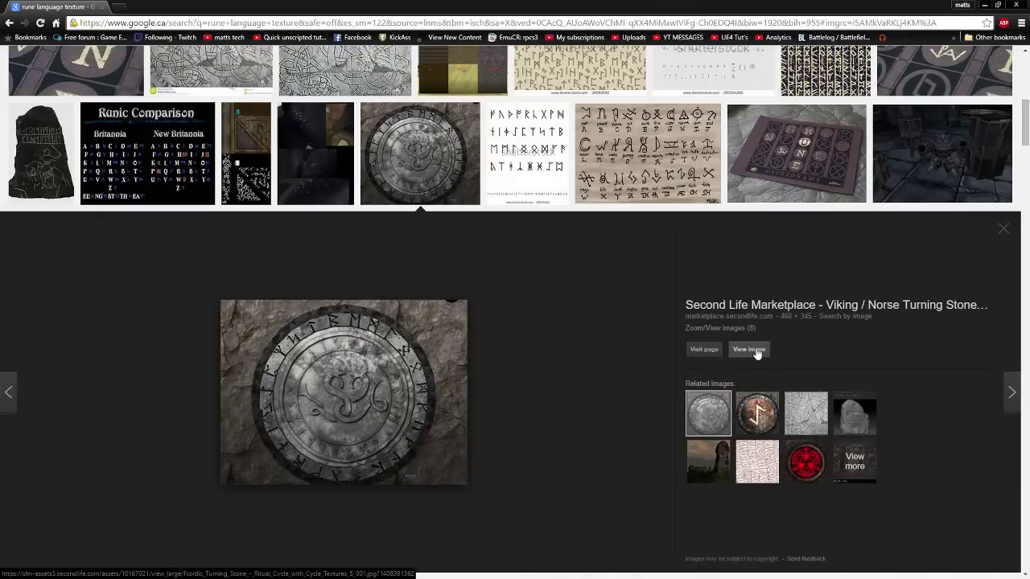
# Save the turning stone picture as a JPEG image under its suggested file name in the Ground textures folder.
pyautogui.rightClick(146, 164)
pyautogui.click(147, 166)
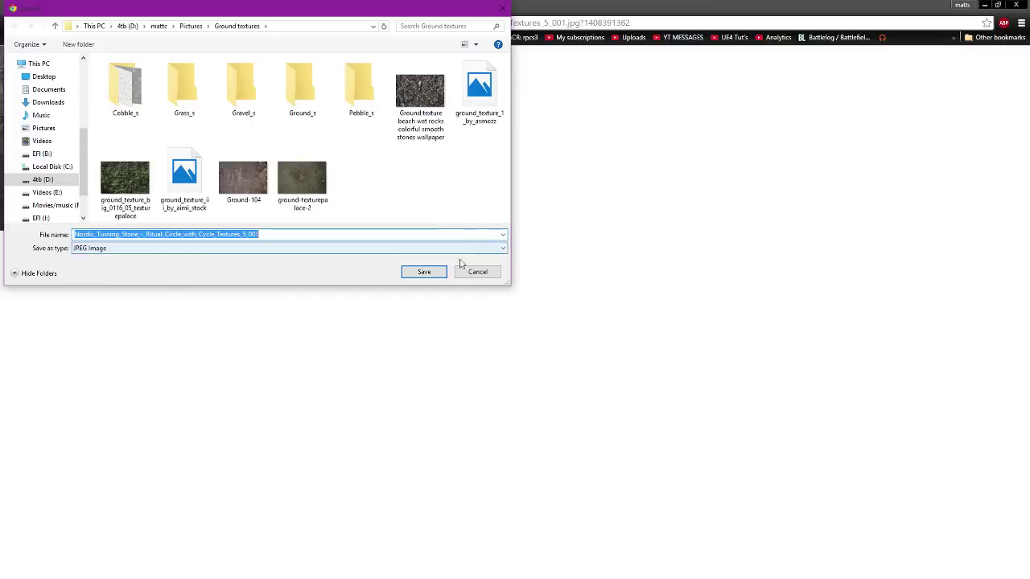
pyautogui.click(424, 273)
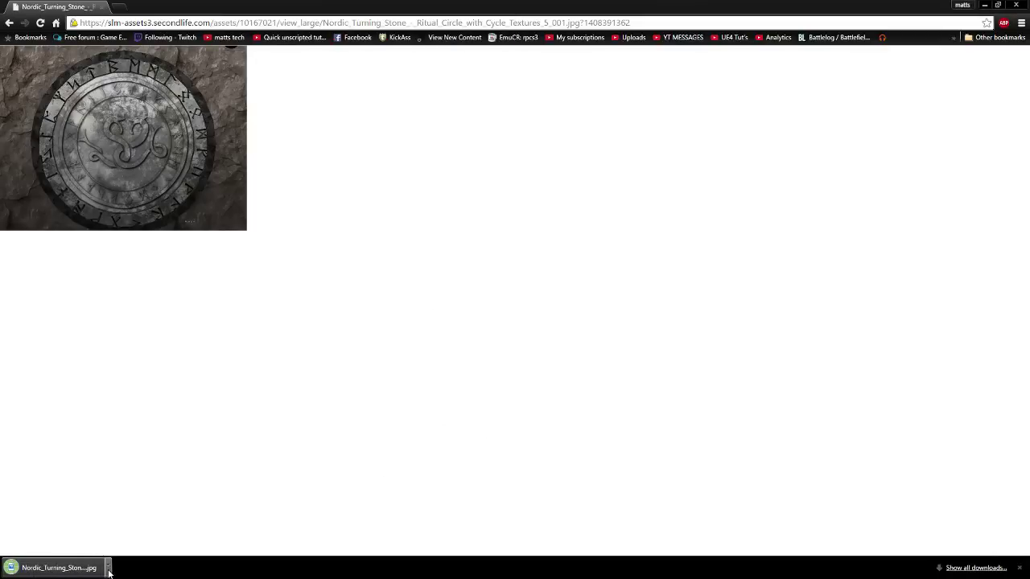
# Show the downloaded turning stone picture in its folder and open it with GNU Image Manipulation Program.
pyautogui.click(105, 567)
pyautogui.click(150, 529)
pyautogui.rightClick(748, 81)
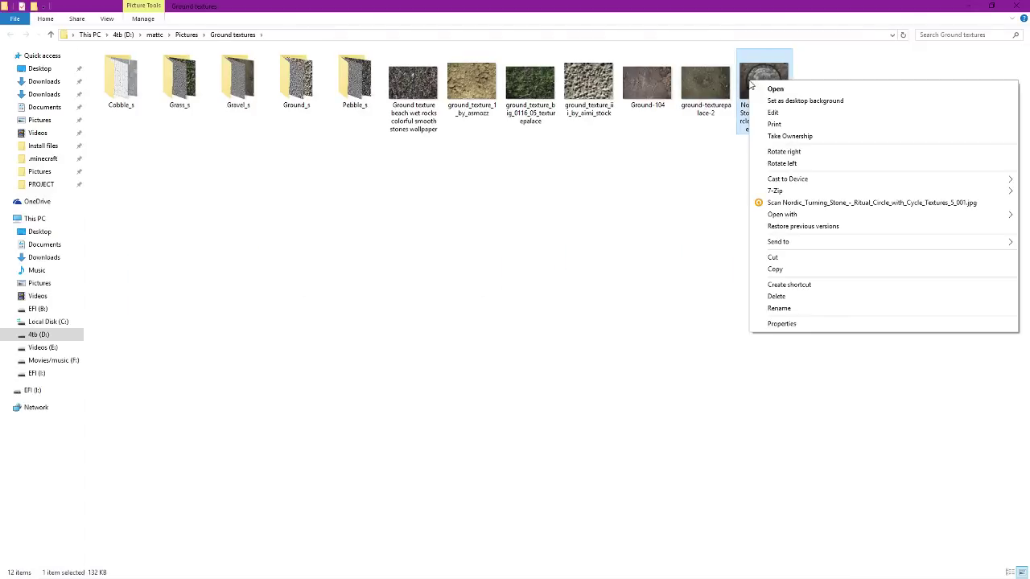
pyautogui.moveTo(738, 214)
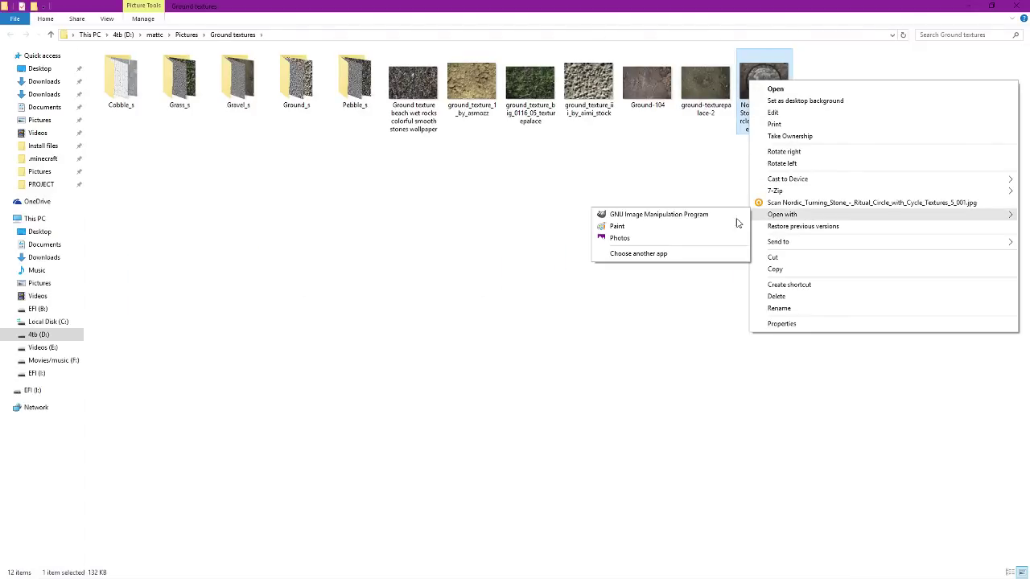
pyautogui.click(605, 214)
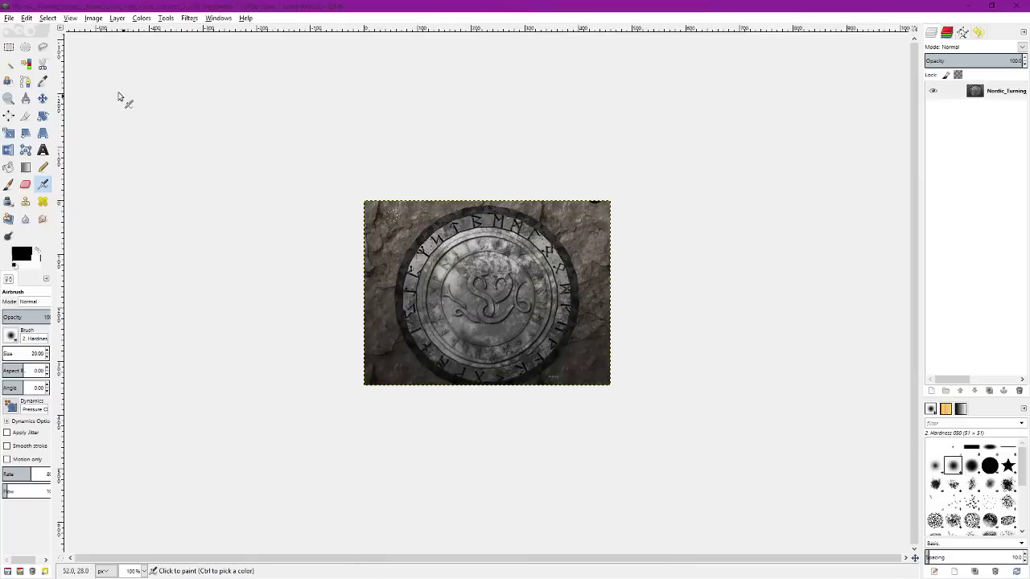
# Draw an elliptical selection around the runic stone disc and fit it to the rim at about 331 × 334 px.
pyautogui.click(25, 47)
pyautogui.moveTo(410, 190)
pyautogui.mouseDown()
pyautogui.moveTo(637, 386)
pyautogui.moveTo(600, 422)
pyautogui.moveTo(573, 385)
pyautogui.moveTo(588, 393)
pyautogui.mouseUp()
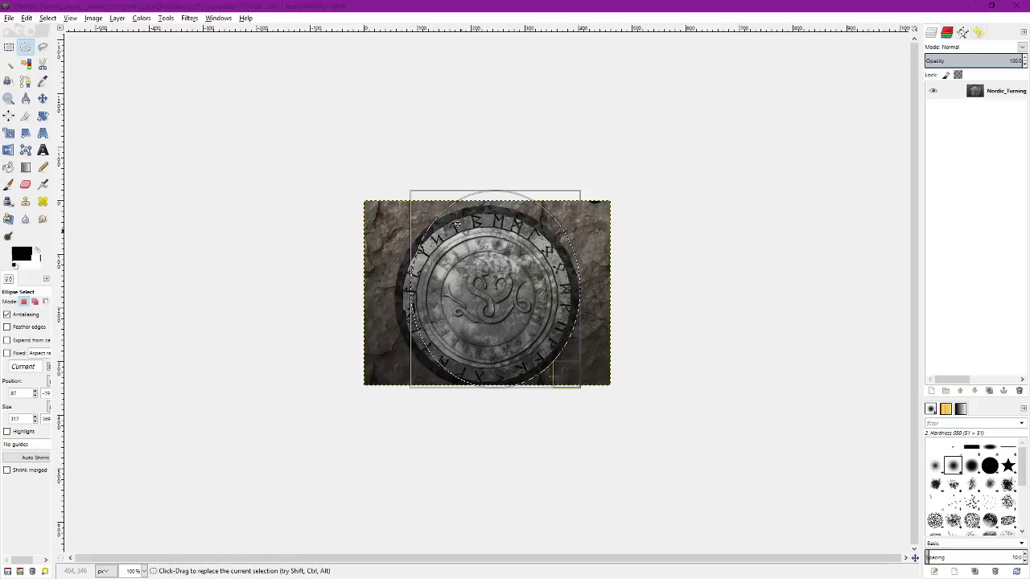
pyautogui.moveTo(420, 210); pyautogui.dragTo(410, 220)
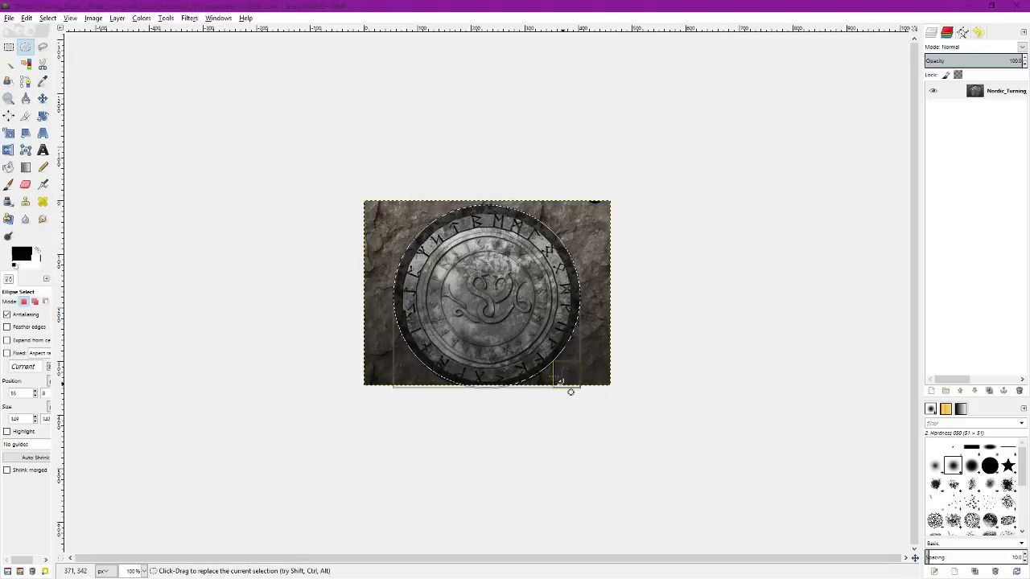
pyautogui.moveTo(570, 389); pyautogui.dragTo(572, 391)
pyautogui.moveTo(558, 234); pyautogui.dragTo(556, 231)
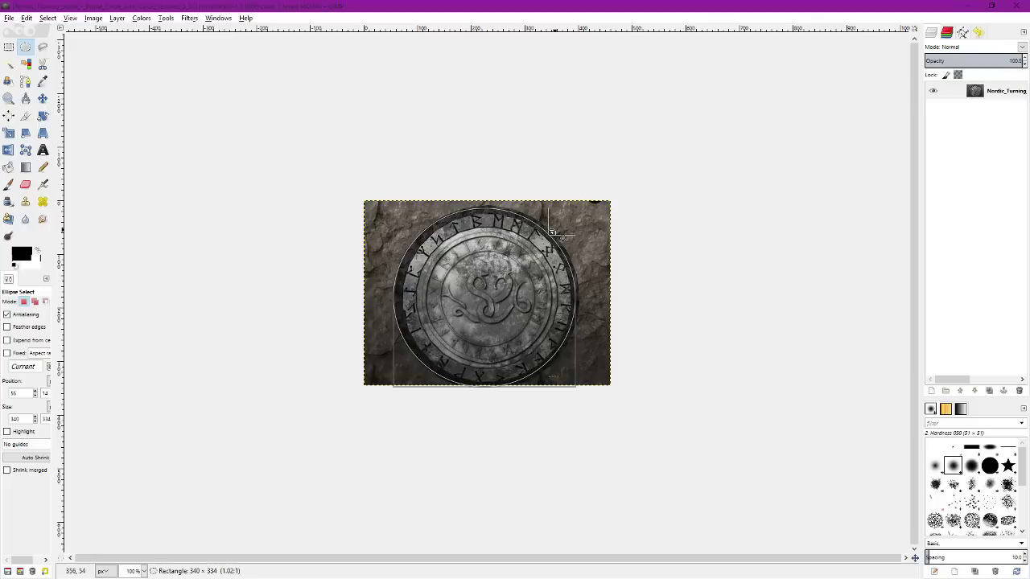
pyautogui.moveTo(552, 233); pyautogui.dragTo(551, 232)
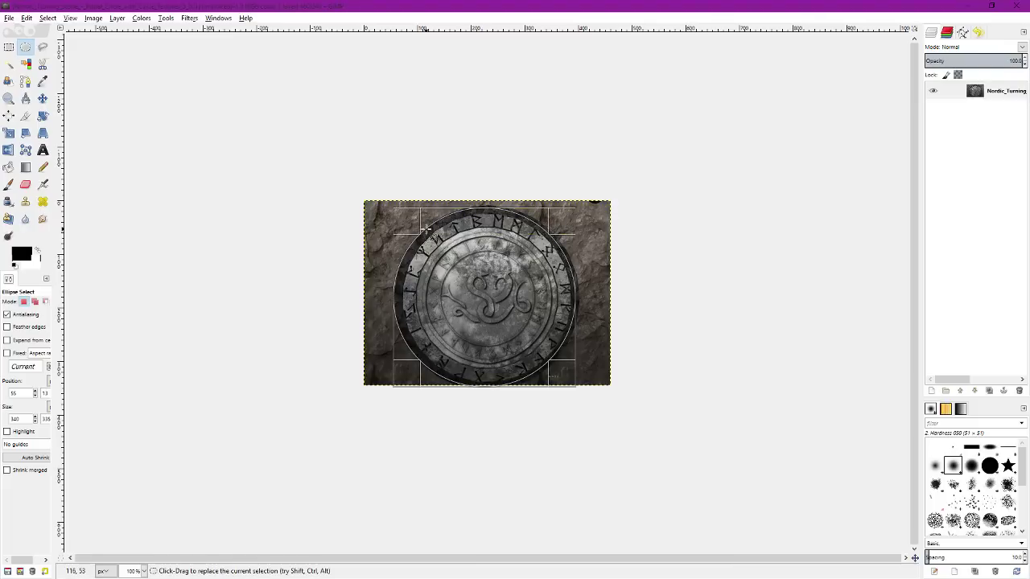
pyautogui.moveTo(406, 231); pyautogui.dragTo(407, 231)
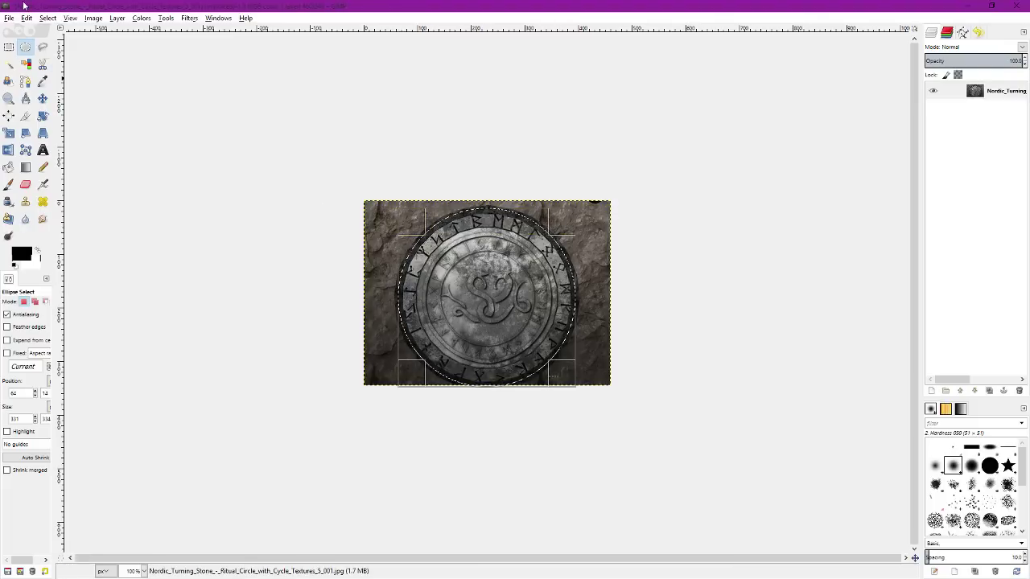
# Copy the selected runic stone disc and paste it as a new layer.
pyautogui.click(41, 18)
pyautogui.moveTo(27, 18)
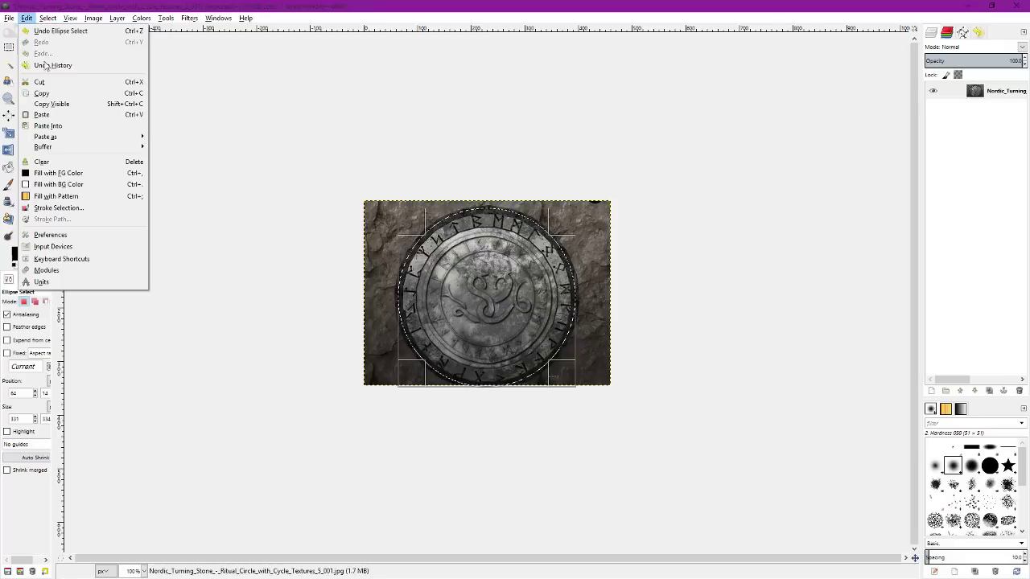
pyautogui.click(68, 104)
pyautogui.click(27, 19)
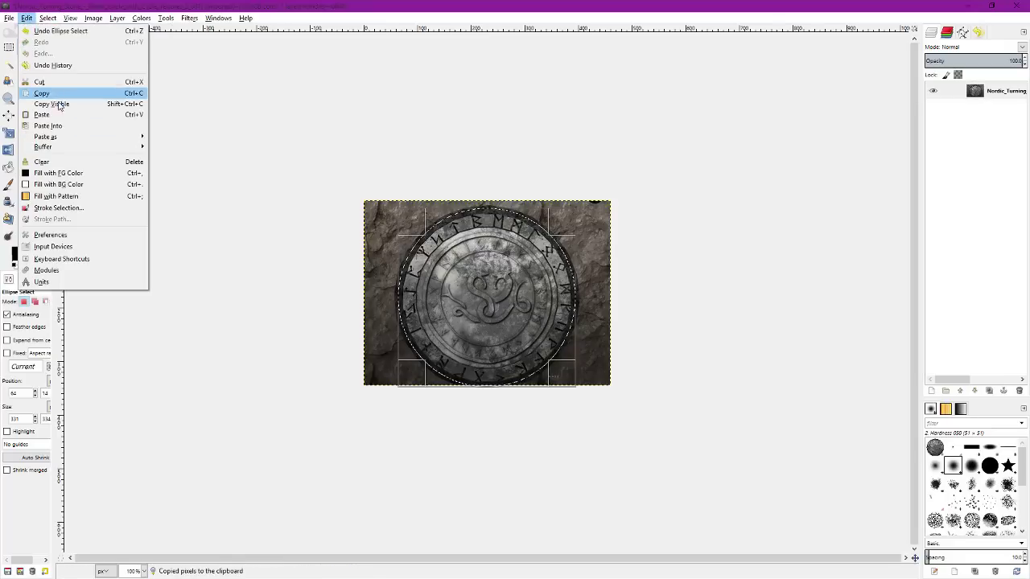
pyautogui.moveTo(65, 141)
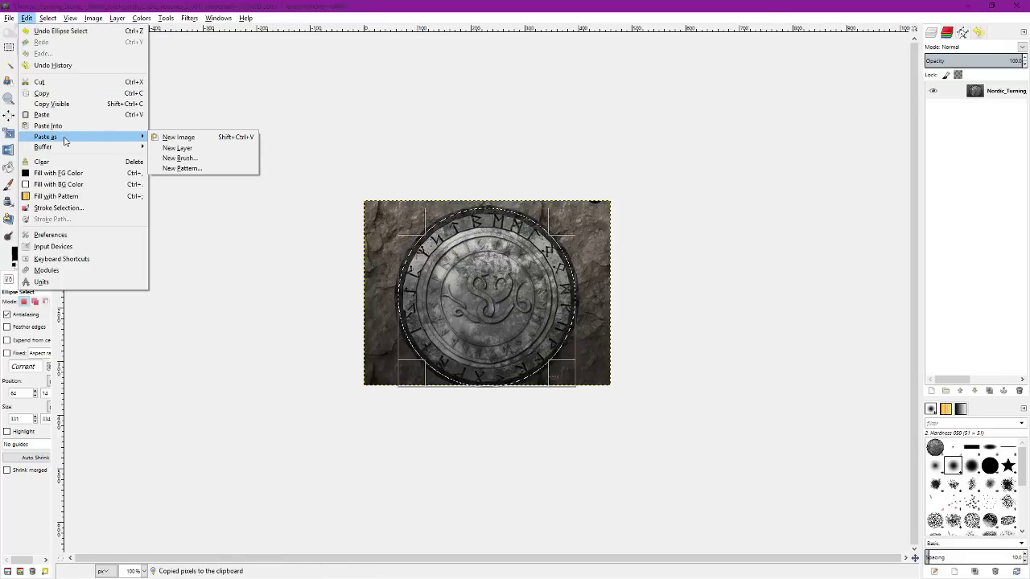
pyautogui.click(189, 148)
# Clear the disc area from the original turning stone layer and delete that layer.
pyautogui.click(980, 117)
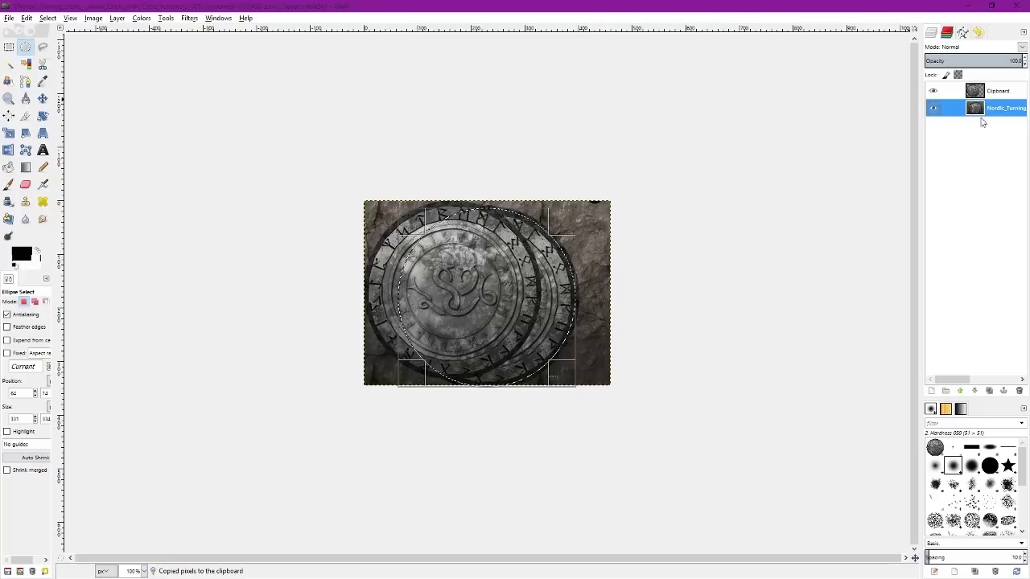
pyautogui.press('Delete')
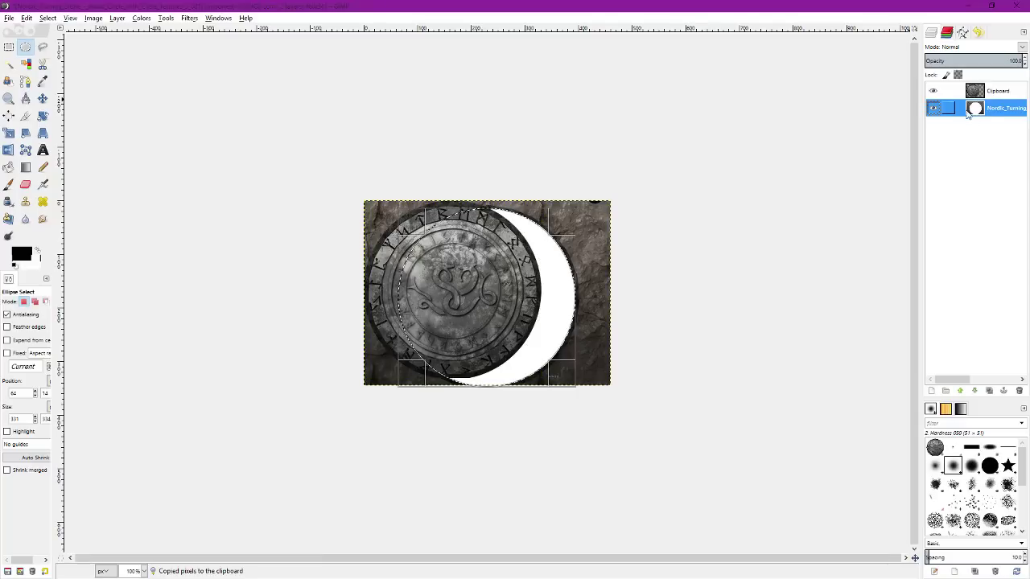
pyautogui.rightClick(988, 112)
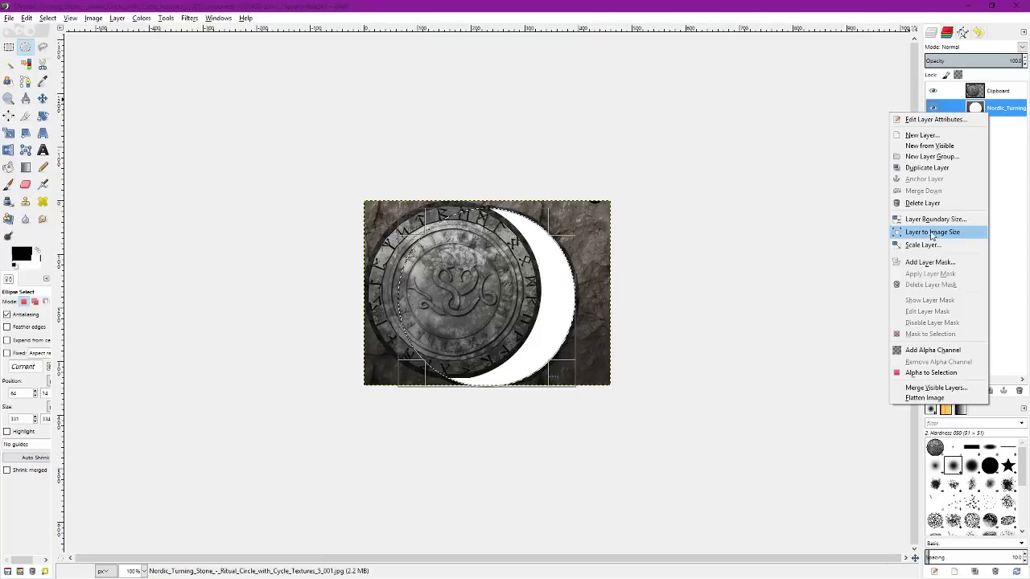
pyautogui.click(927, 205)
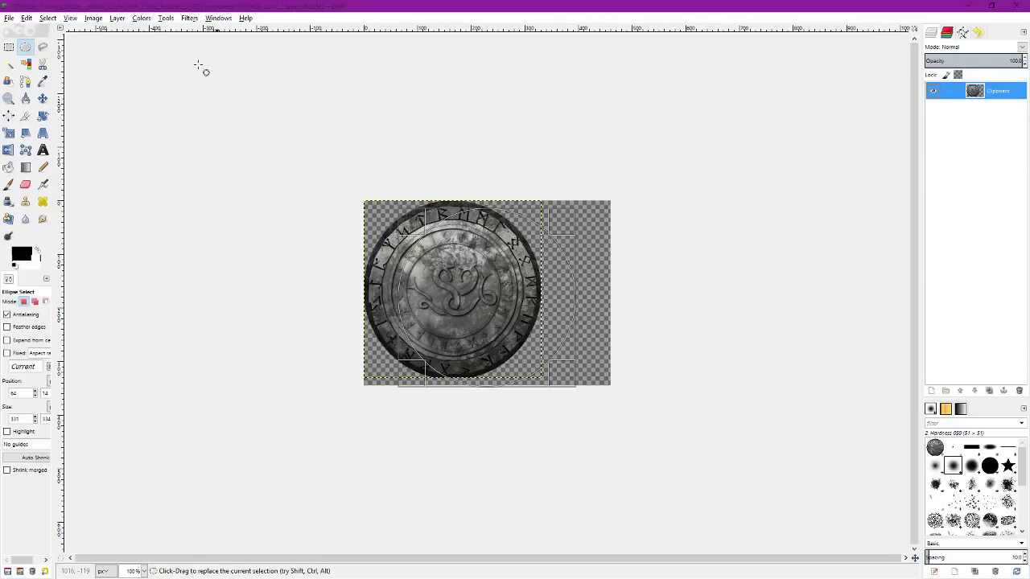
# Move the disc cutout to the middle of the canvas and autocrop the image to it.
pyautogui.click(43, 98)
pyautogui.moveTo(451, 274); pyautogui.dragTo(501, 277)
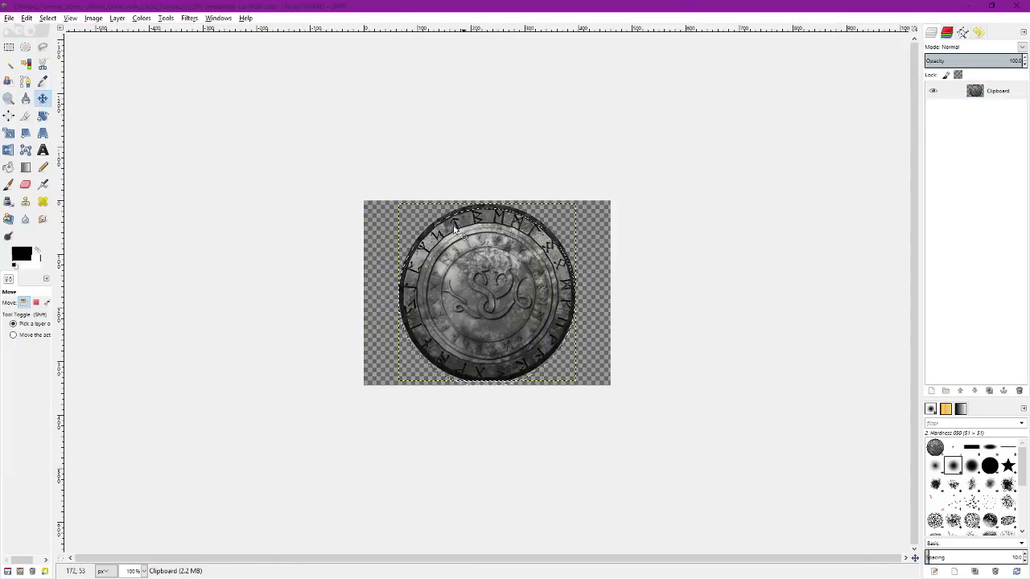
pyautogui.click(93, 17)
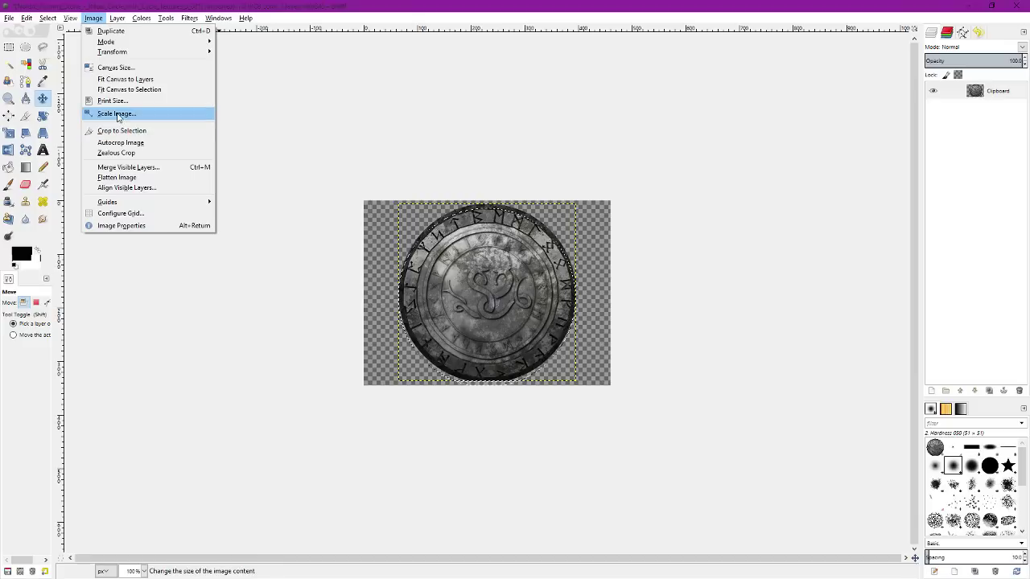
pyautogui.click(123, 143)
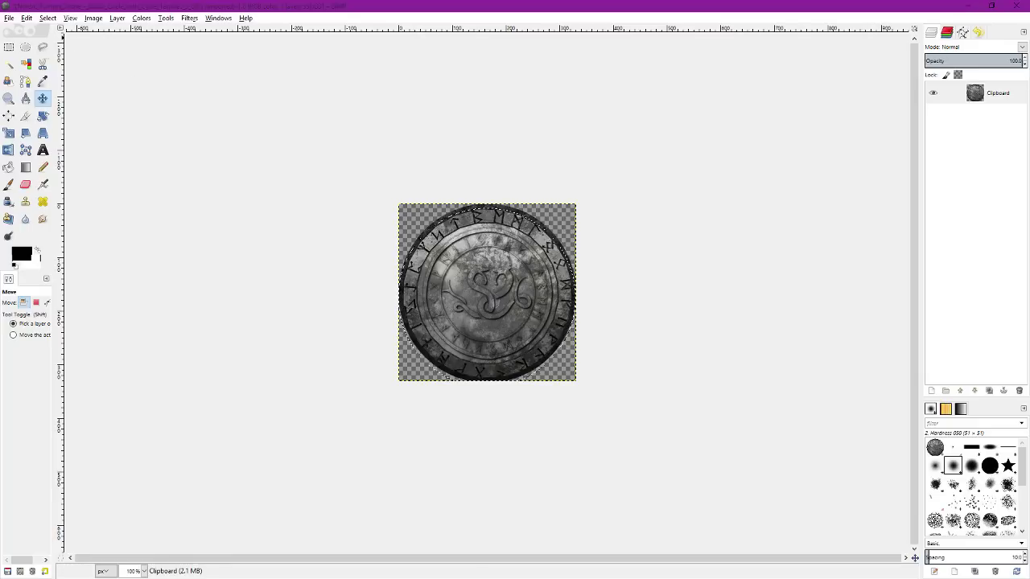
# Export the cropped disc as Nordic_Turning_Stone_-_Ritual_Circle_with_Cycle_Textures_5_001.PNg in the Ground textures folder with the default PNG options.
pyautogui.click(9, 19)
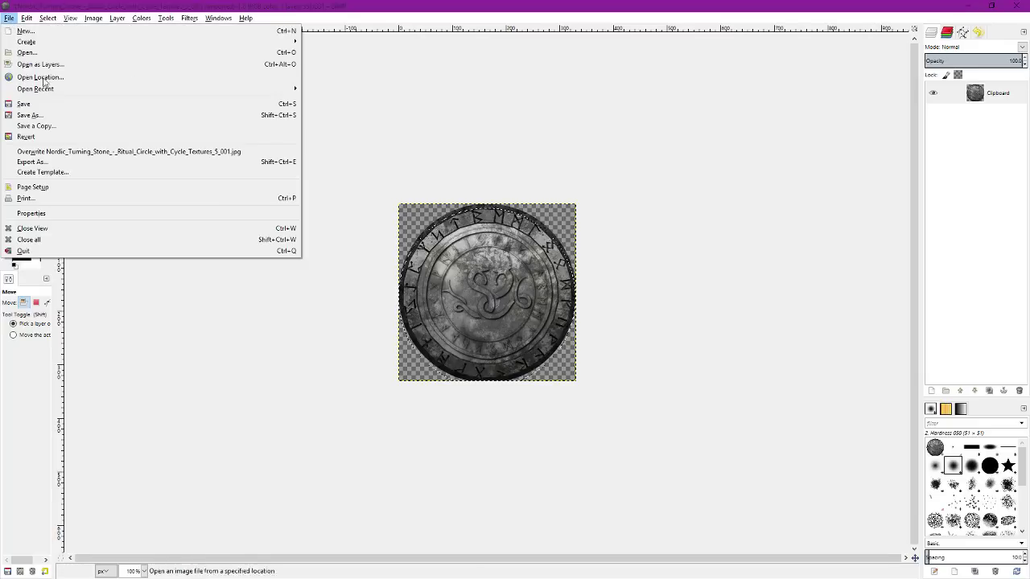
pyautogui.click(60, 164)
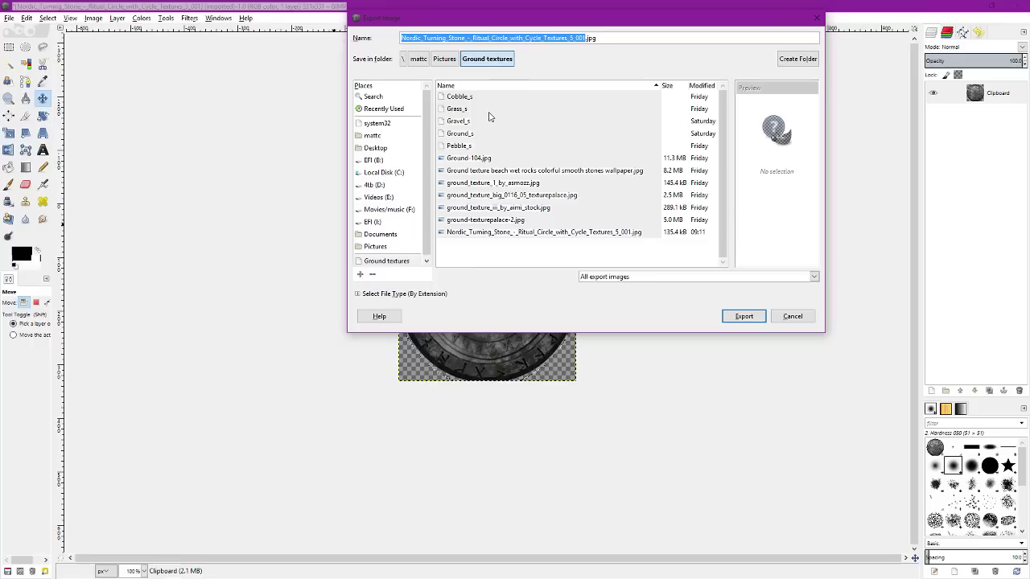
pyautogui.press('Right')
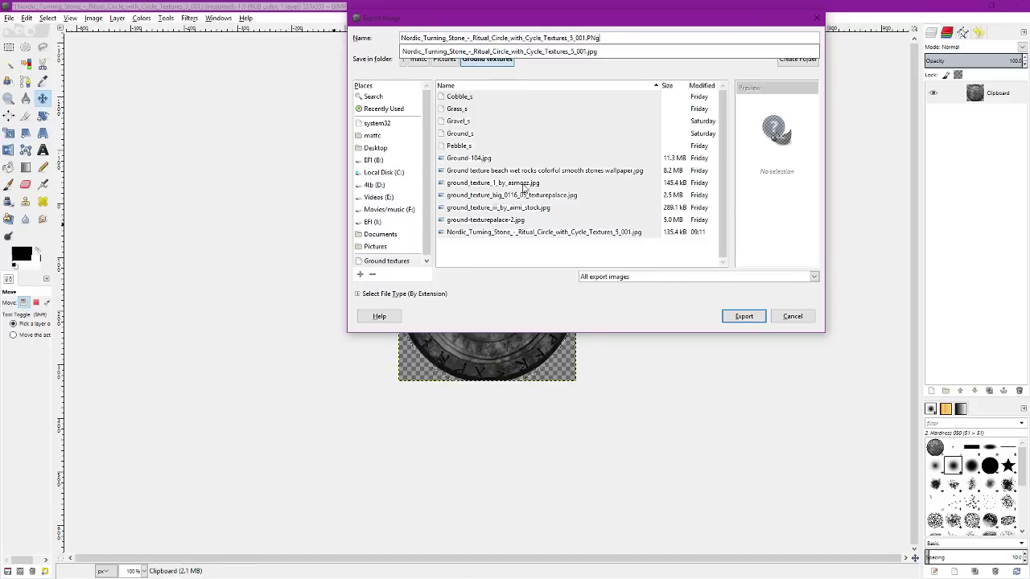
pyautogui.click(741, 315)
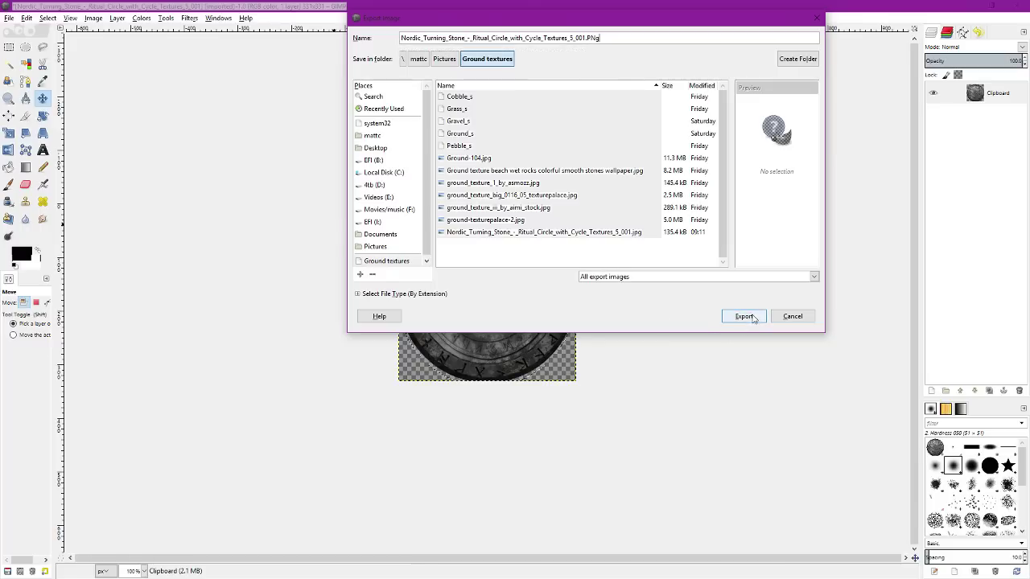
pyautogui.click(751, 317)
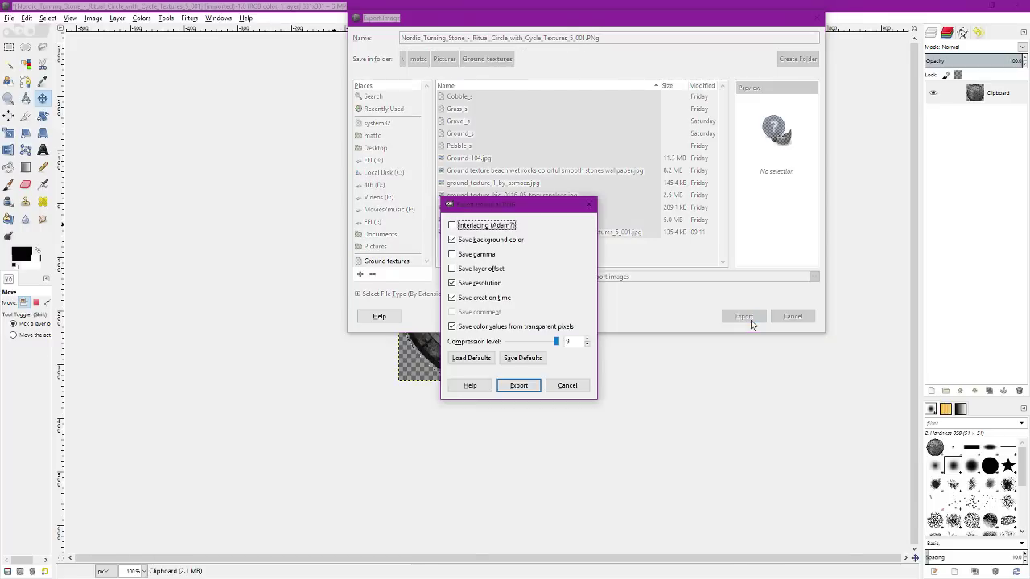
pyautogui.click(519, 386)
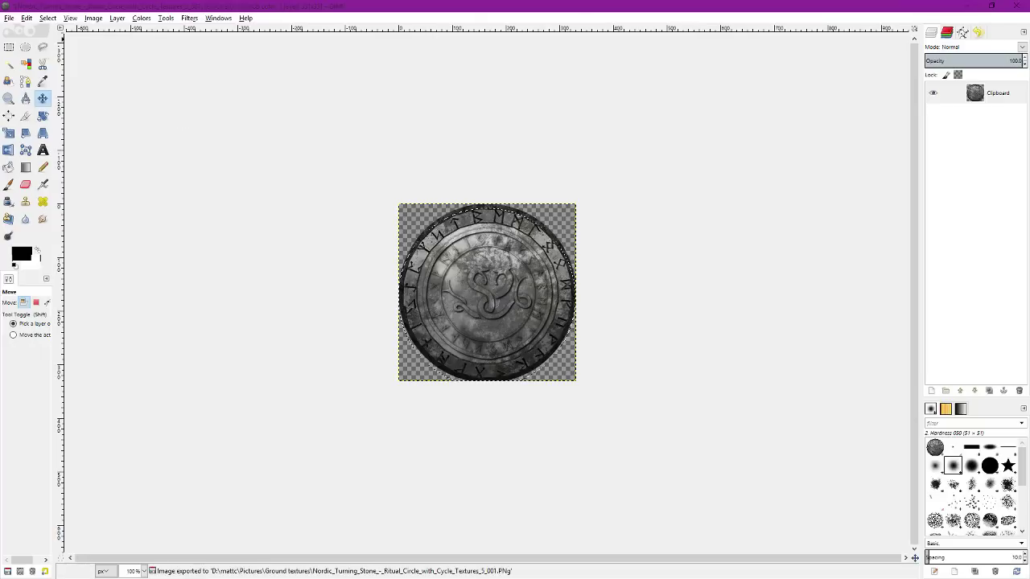
# Switch to CrazyBump, load the exported disc PNG from the Ground textures folder and choose a shape recognition result.
pyautogui.click(9, 18)
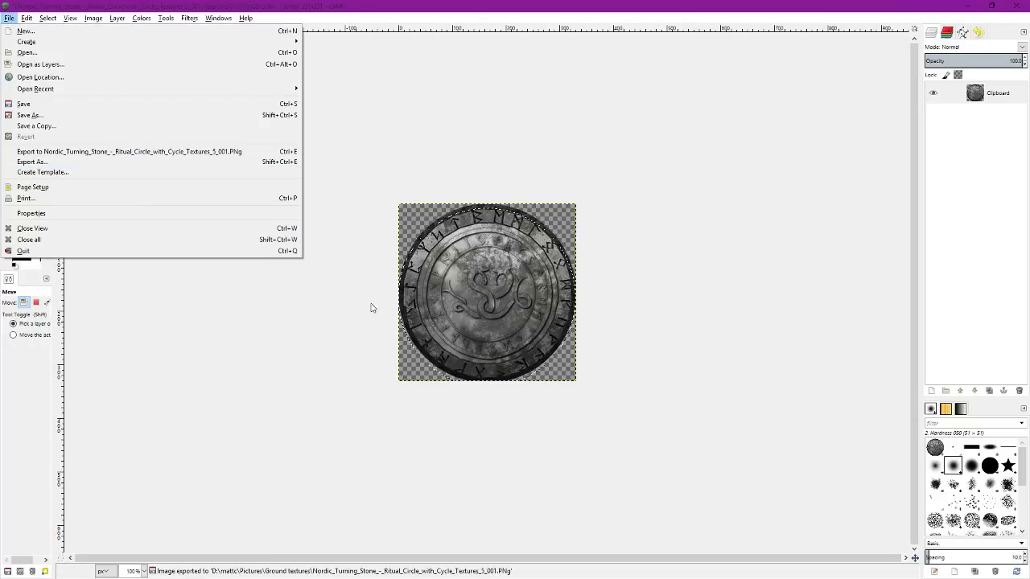
pyautogui.click(966, 5)
pyautogui.click(967, 5)
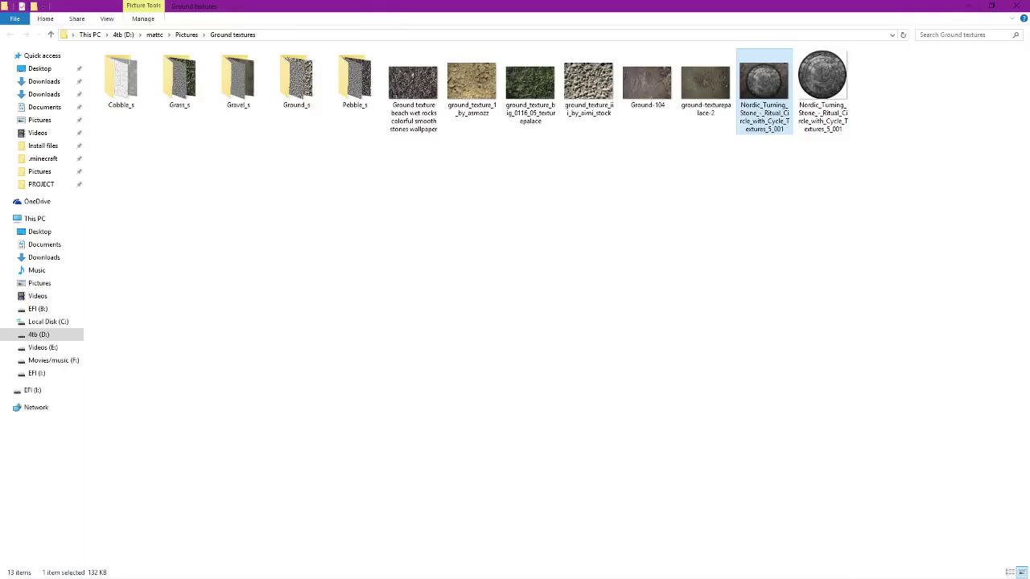
pyautogui.hotkey('alt', 'Tab')
pyautogui.moveTo(822, 89); pyautogui.dragTo(510, 227)
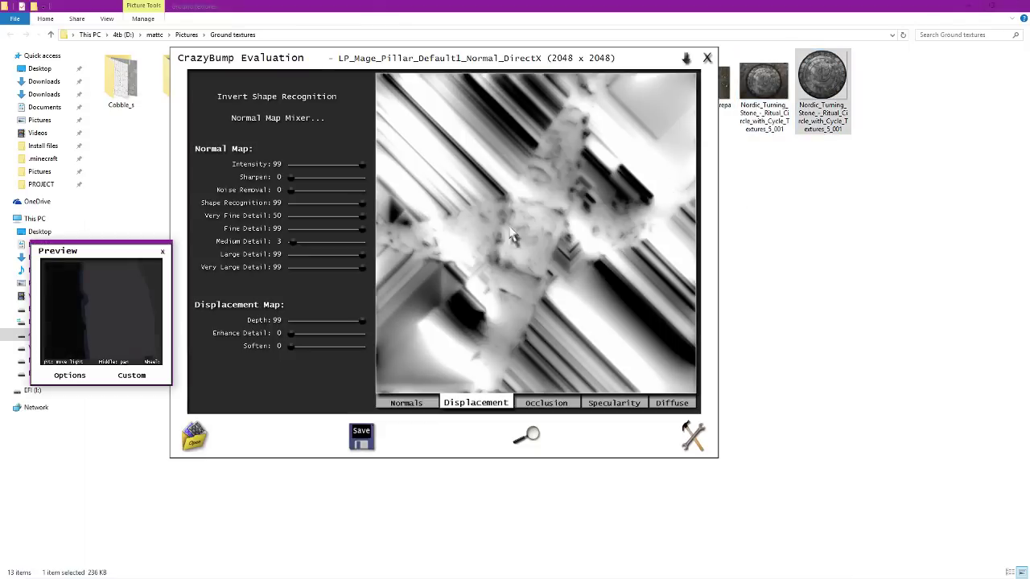
pyautogui.click(721, 282)
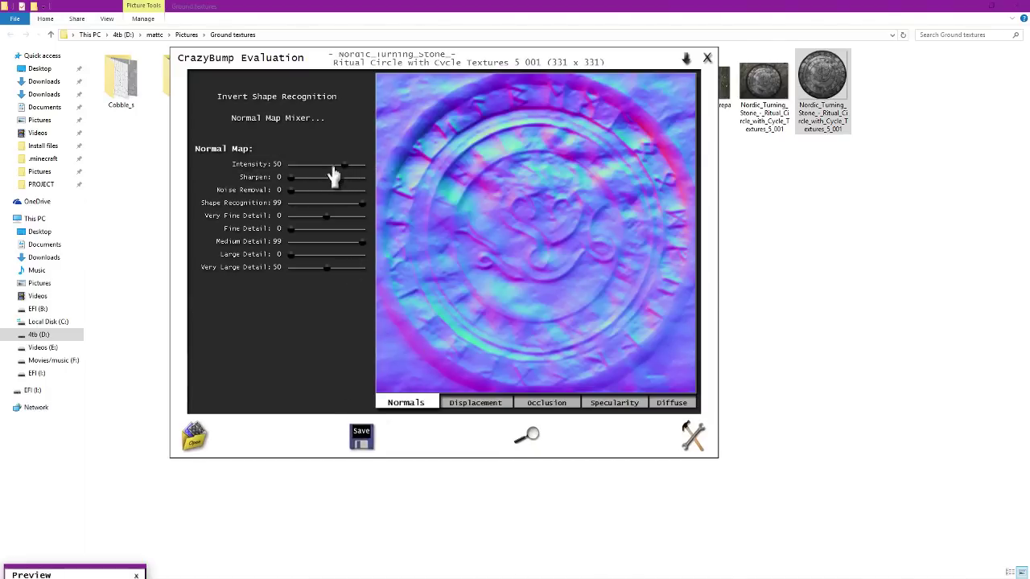
# Set the normal map's Intensity to 99, Very Fine Detail to 50, and Fine, Large and Very Large Detail to 99.
pyautogui.moveTo(324, 217); pyautogui.dragTo(367, 256)
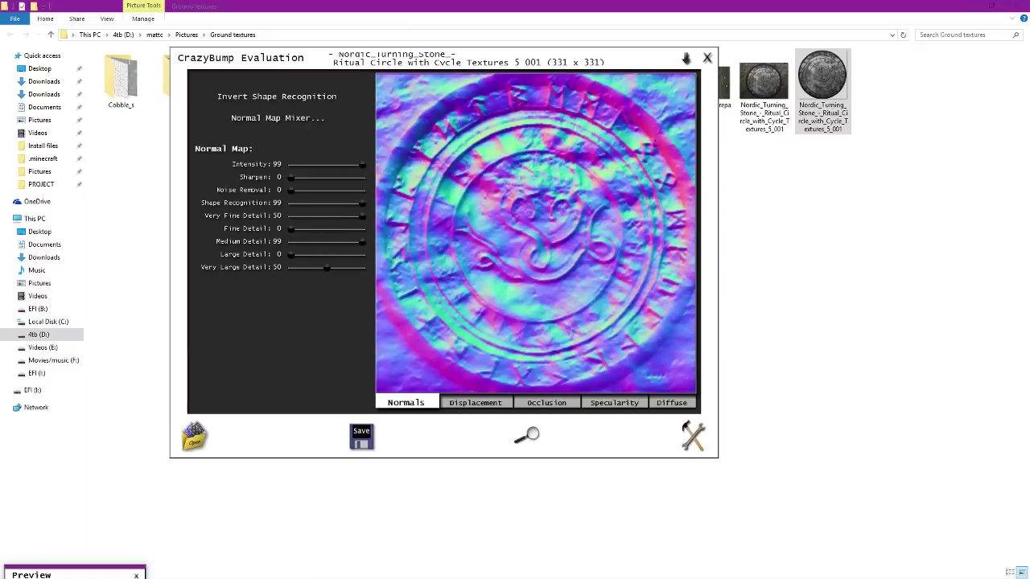
pyautogui.moveTo(291, 230); pyautogui.dragTo(443, 246)
pyautogui.moveTo(289, 255); pyautogui.dragTo(510, 277)
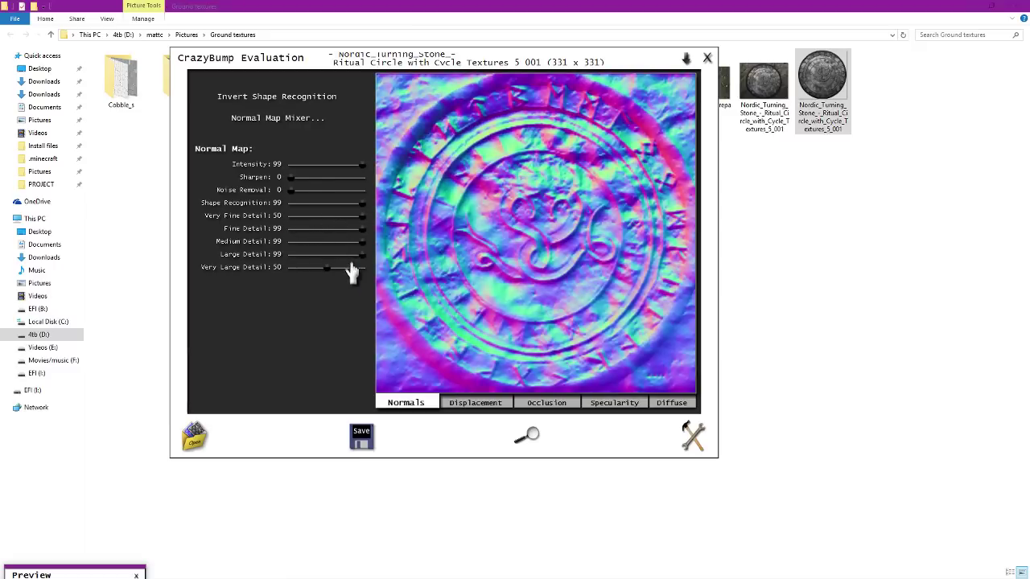
pyautogui.click(334, 267)
pyautogui.moveTo(334, 267); pyautogui.dragTo(473, 291)
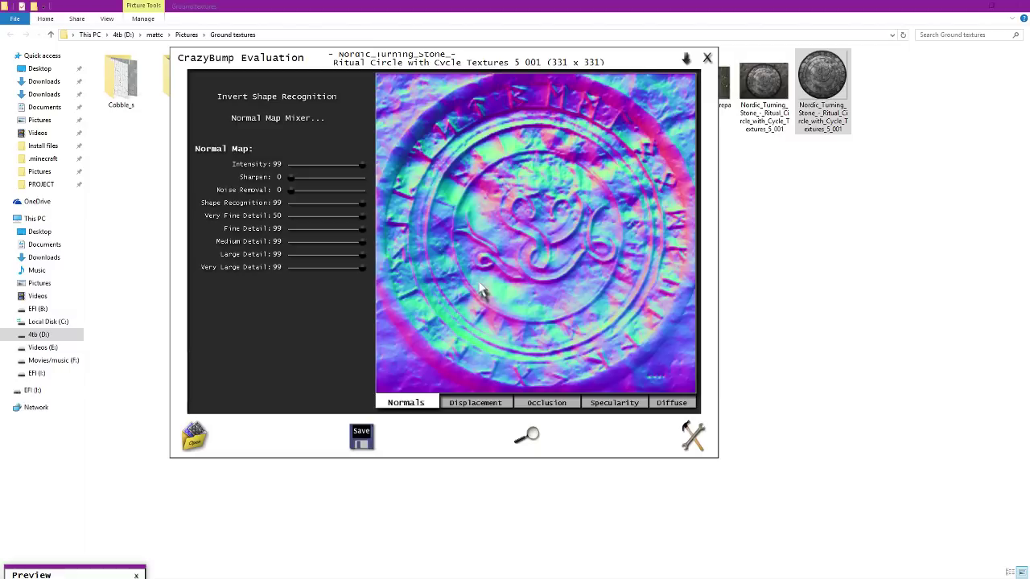
# Save all the generated textures as PNG files in a new folder named NordicRune inside Ground textures.
pyautogui.click(364, 438)
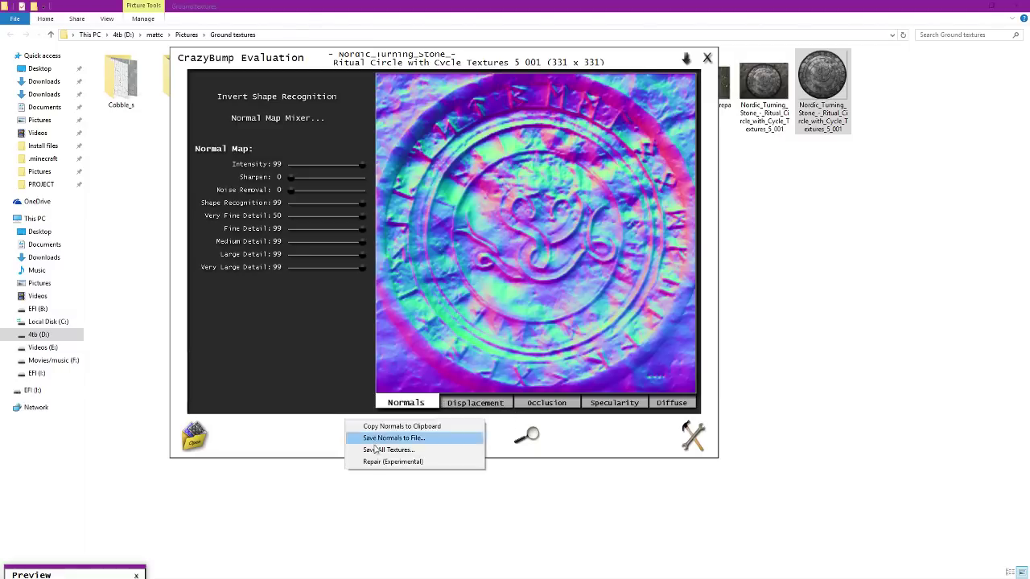
pyautogui.click(389, 450)
pyautogui.click(424, 212)
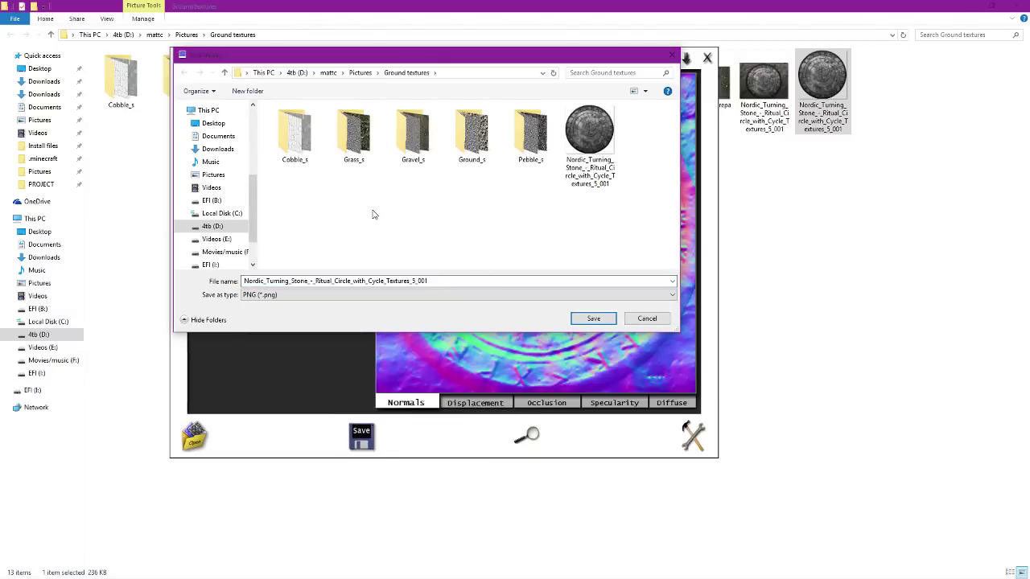
pyautogui.rightClick(374, 213)
pyautogui.moveTo(450, 326)
pyautogui.click(493, 325)
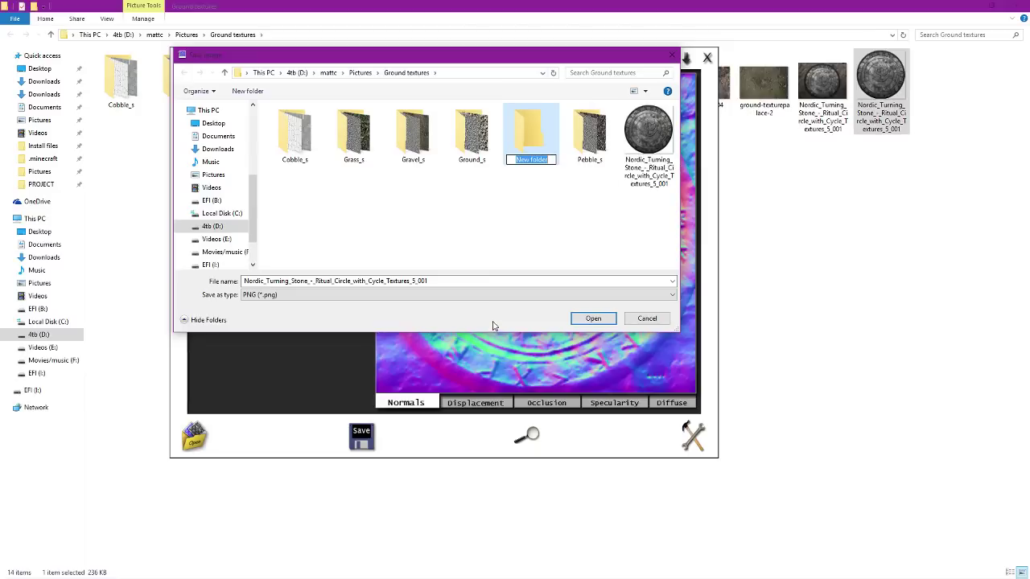
pyautogui.write('NordicRune')
pyautogui.press('Return')
pyautogui.doubleClick(531, 158)
pyautogui.click(591, 317)
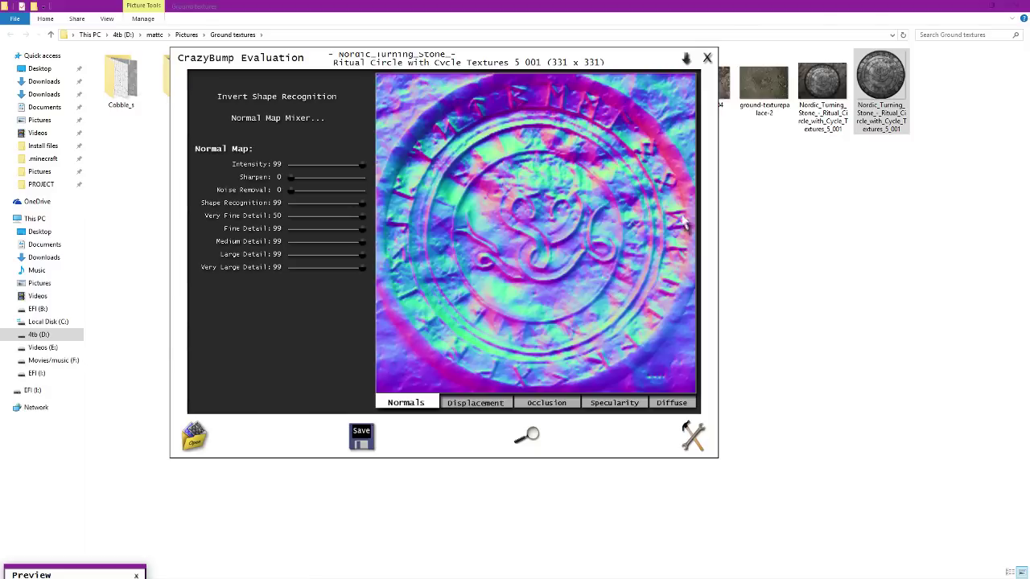
# Switch to Unreal Engine, select the mage pillar, open its material and move the material editor window aside.
pyautogui.click(962, 5)
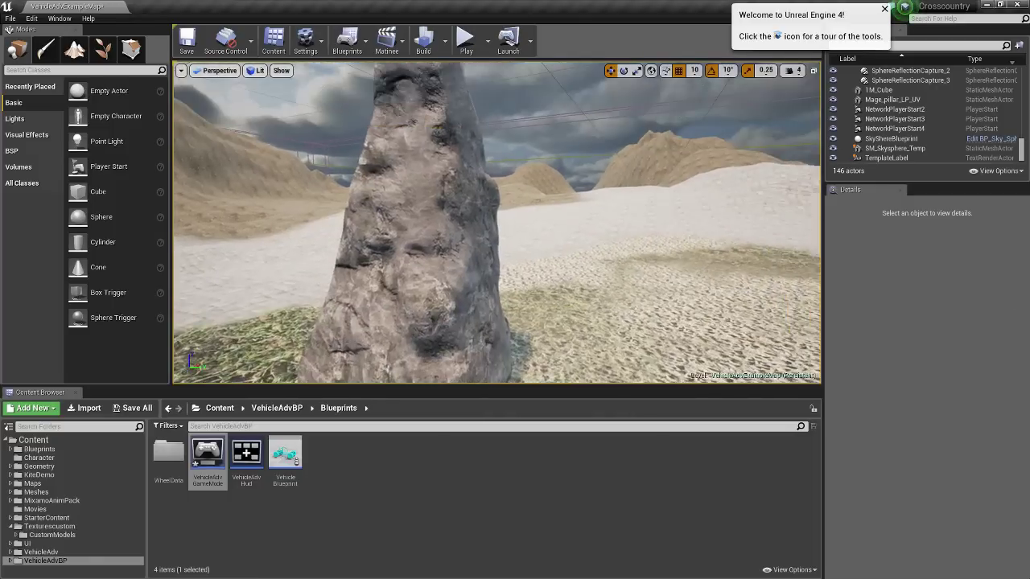
pyautogui.moveTo(498, 149); pyautogui.dragTo(458, 172, button='right')
pyautogui.click(394, 199)
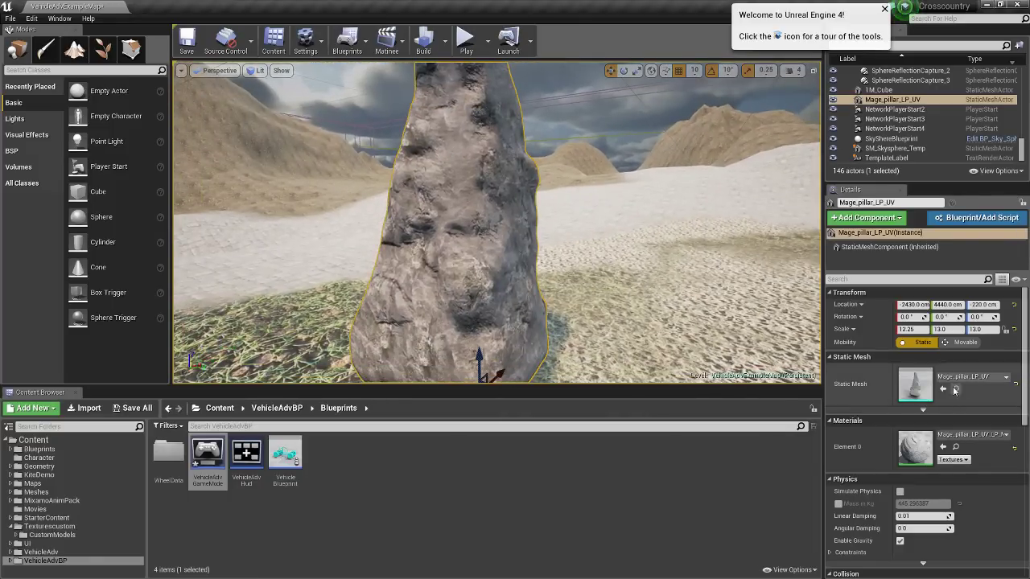
pyautogui.doubleClick(921, 445)
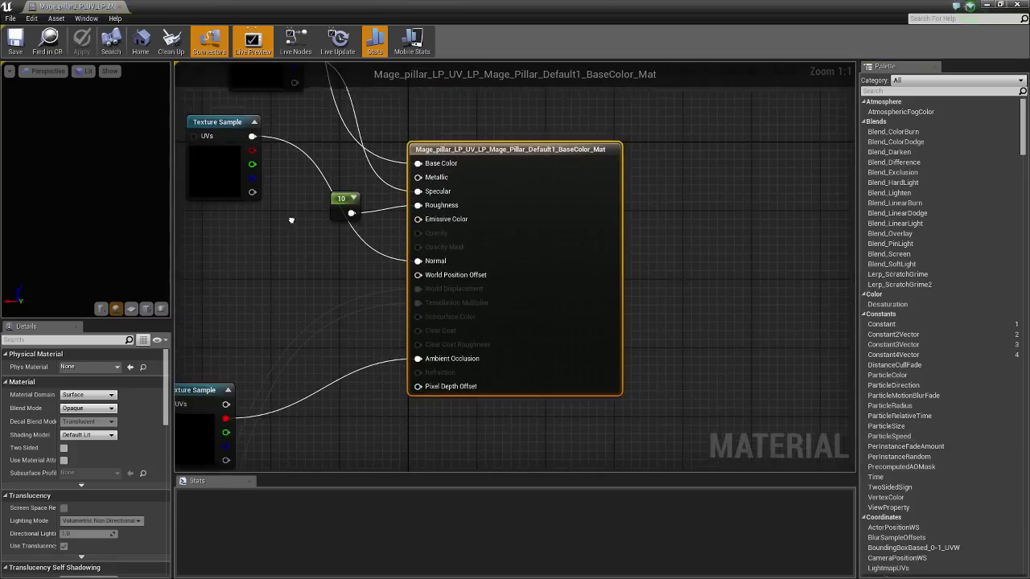
pyautogui.scroll(3, 571, 340)
pyautogui.moveTo(465, 5); pyautogui.dragTo(1029, 113)
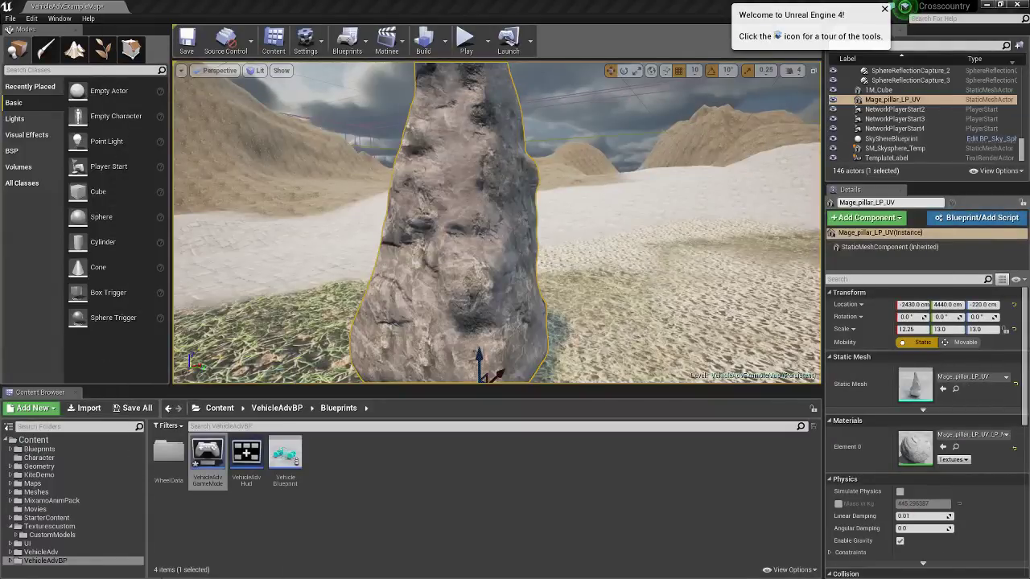
# Go to the Textures folder under Texturescustom/CustomModels and start importing files into it.
pyautogui.click(51, 535)
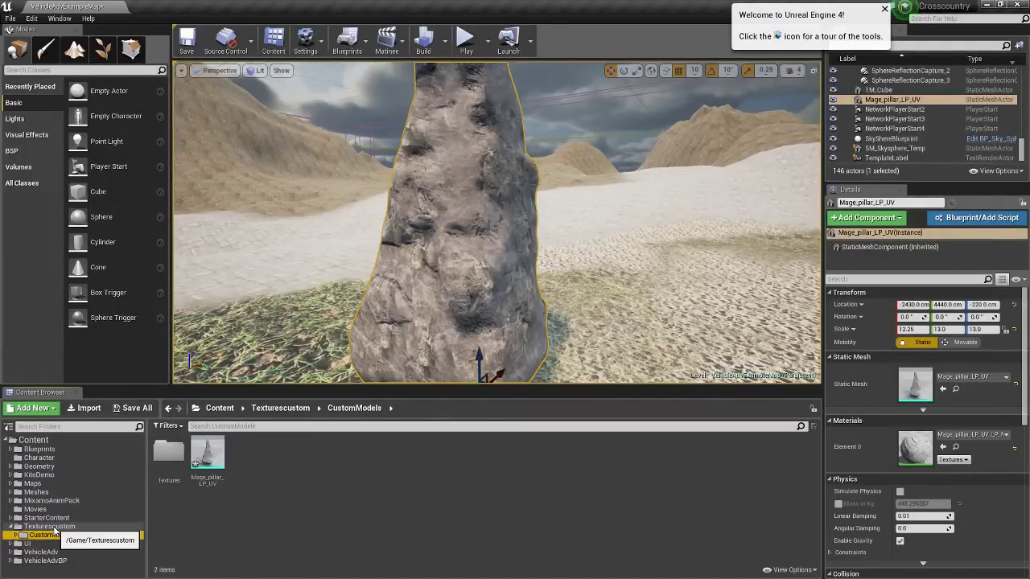
pyautogui.click(53, 528)
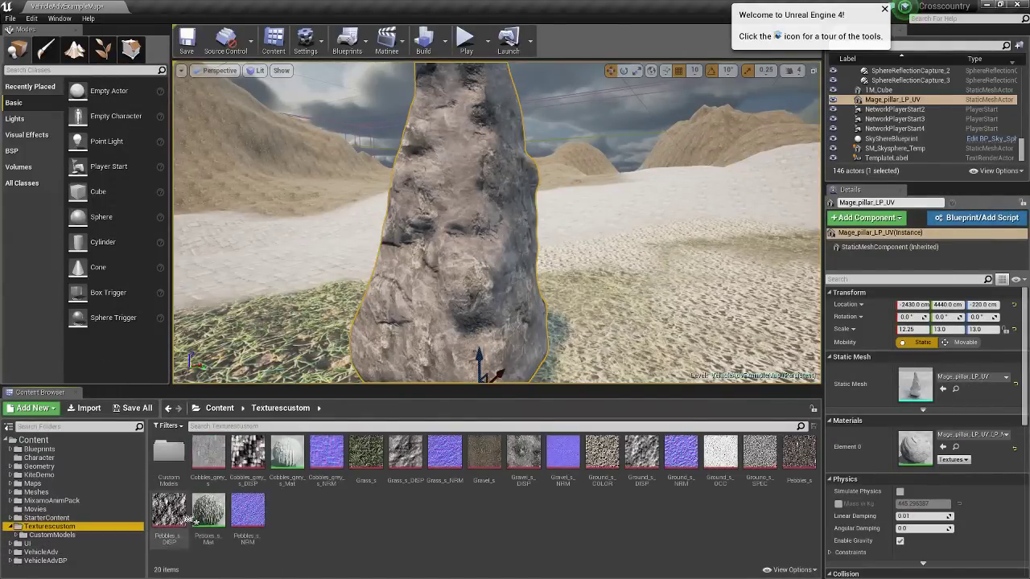
pyautogui.click(60, 534)
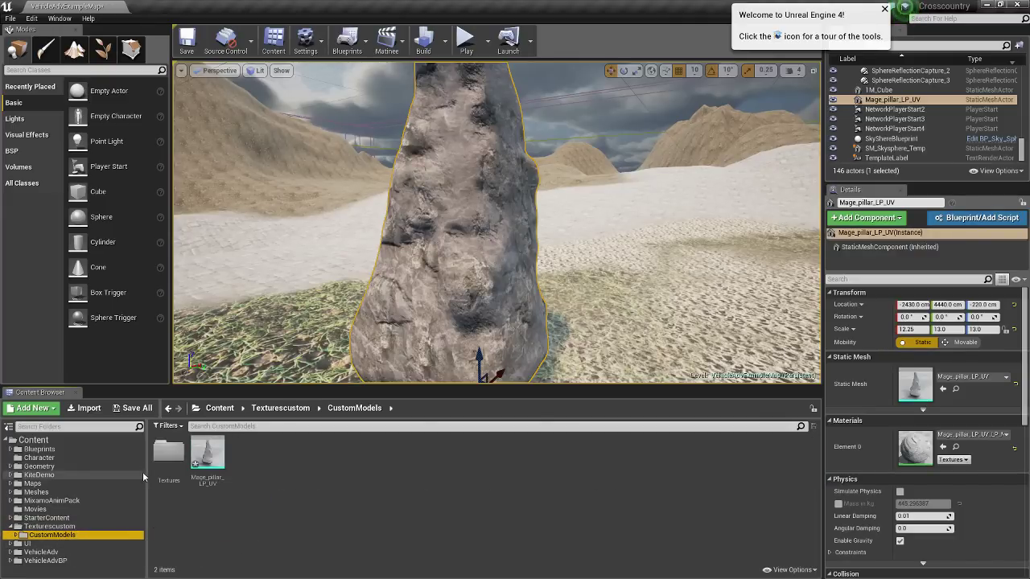
pyautogui.doubleClick(169, 452)
pyautogui.click(84, 408)
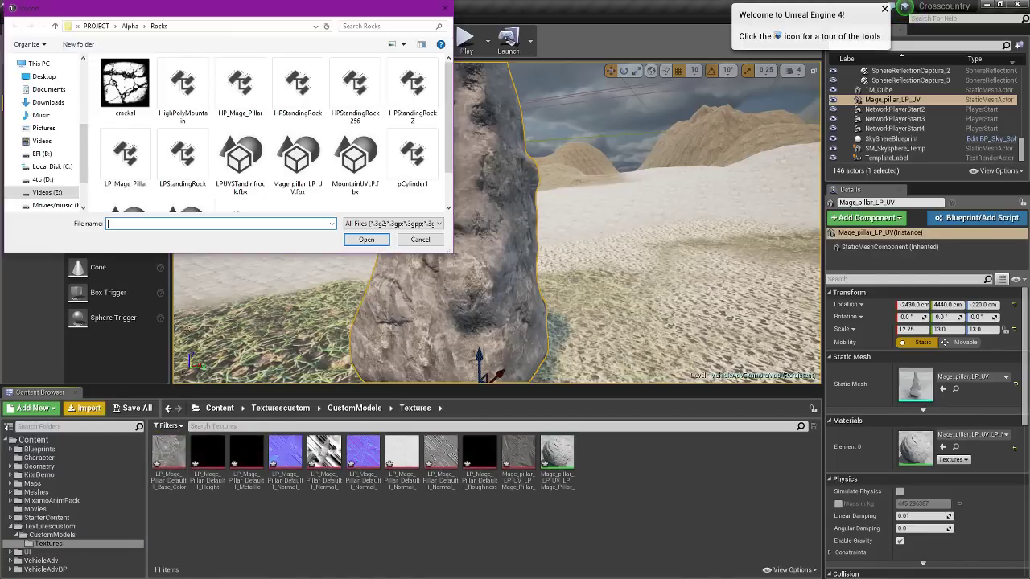
# Browse to the NordicRune folder inside Pictures/Ground textures on the 4tb (D:) drive and select its texture maps for import.
pyautogui.click(45, 130)
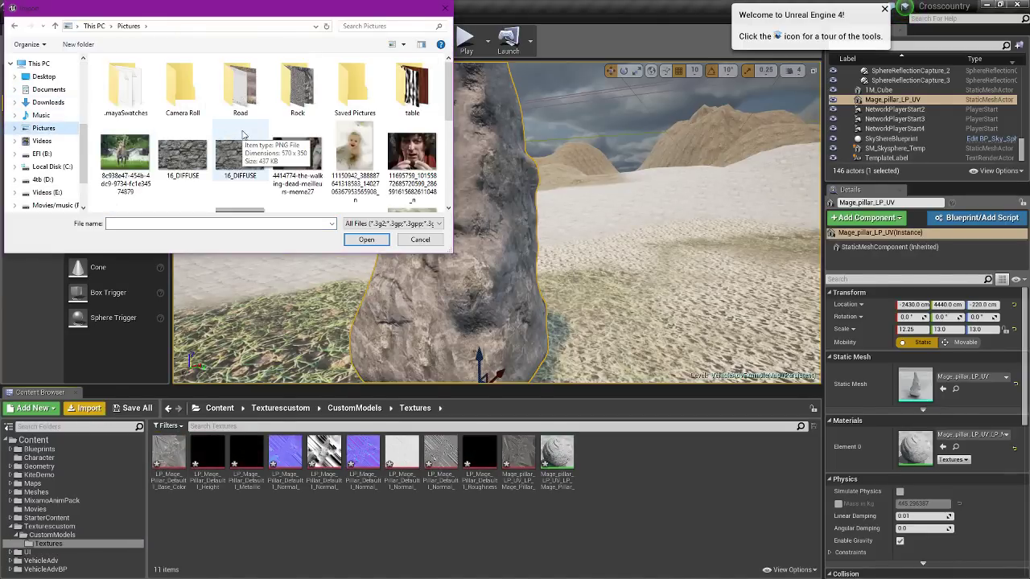
pyautogui.doubleClick(297, 87)
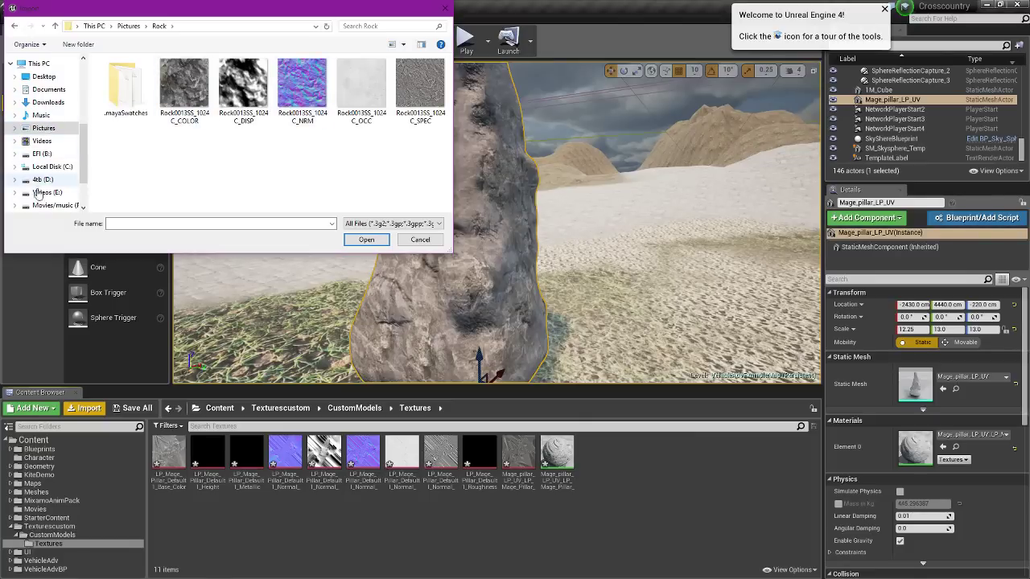
pyautogui.scroll(3, 49, 141)
pyautogui.click(44, 111)
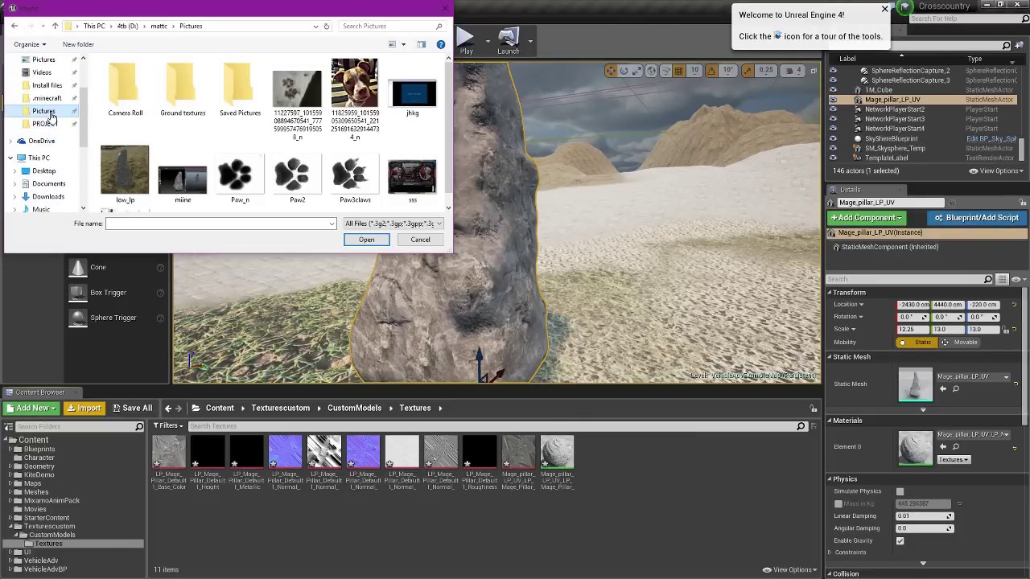
pyautogui.doubleClick(183, 87)
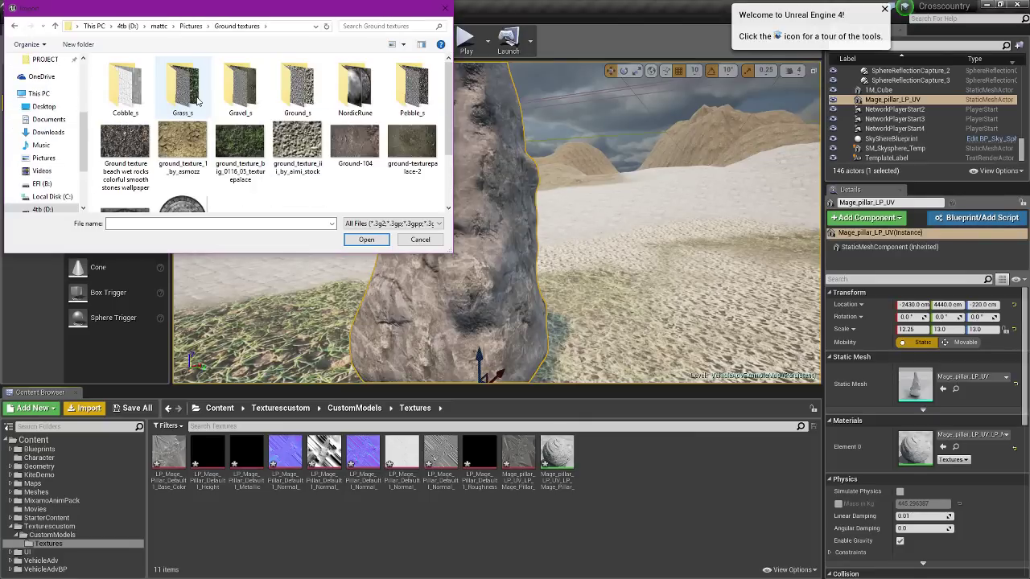
pyautogui.doubleClick(355, 84)
pyautogui.moveTo(102, 178); pyautogui.dragTo(391, 44)
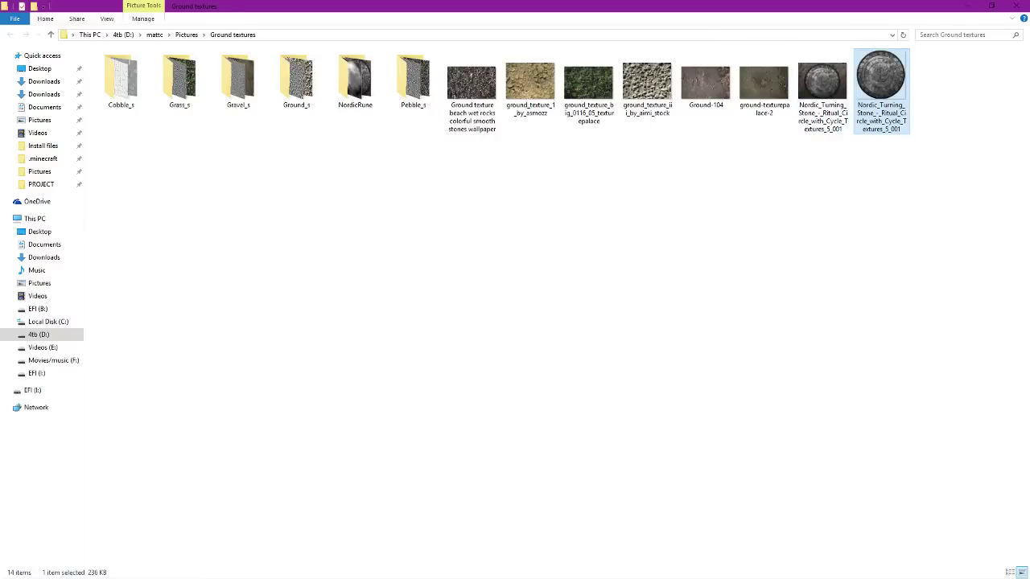
# Switch to CrazyBump, load the cut-out disc PNG from Ground textures as a photograph and choose the first shape recognition result.
pyautogui.hotkey('alt', 'Tab')
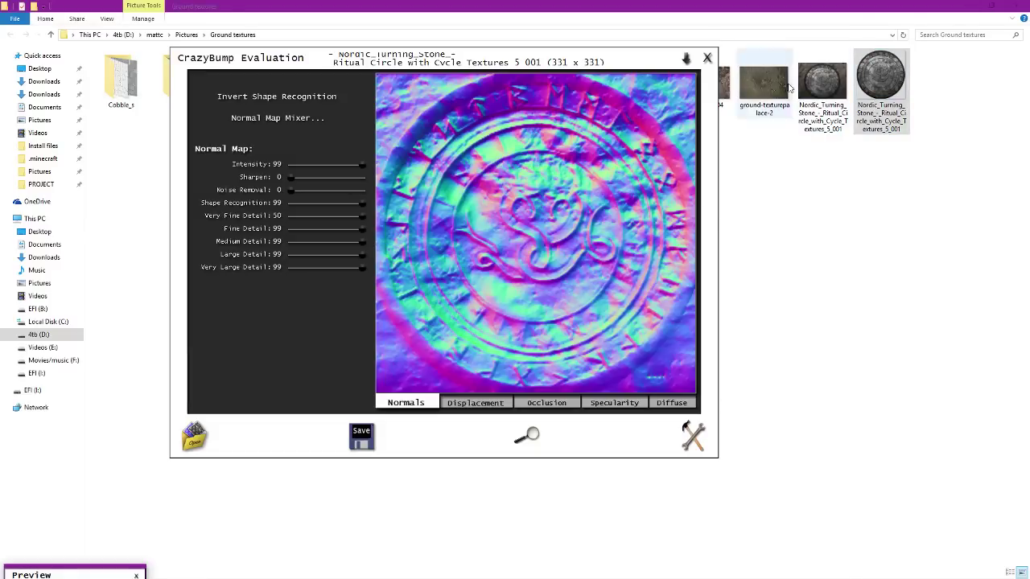
pyautogui.moveTo(888, 108); pyautogui.dragTo(462, 255)
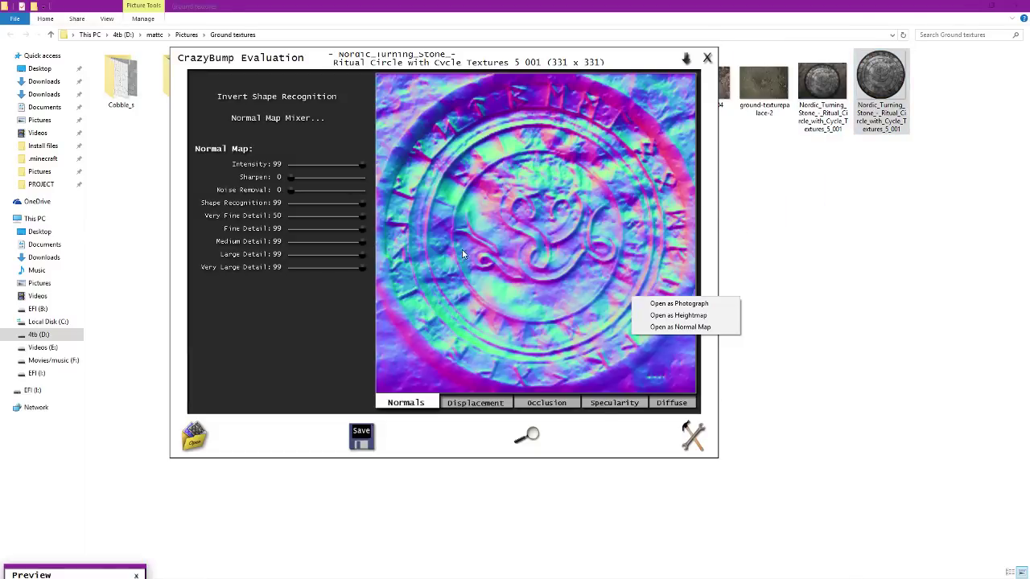
pyautogui.click(686, 305)
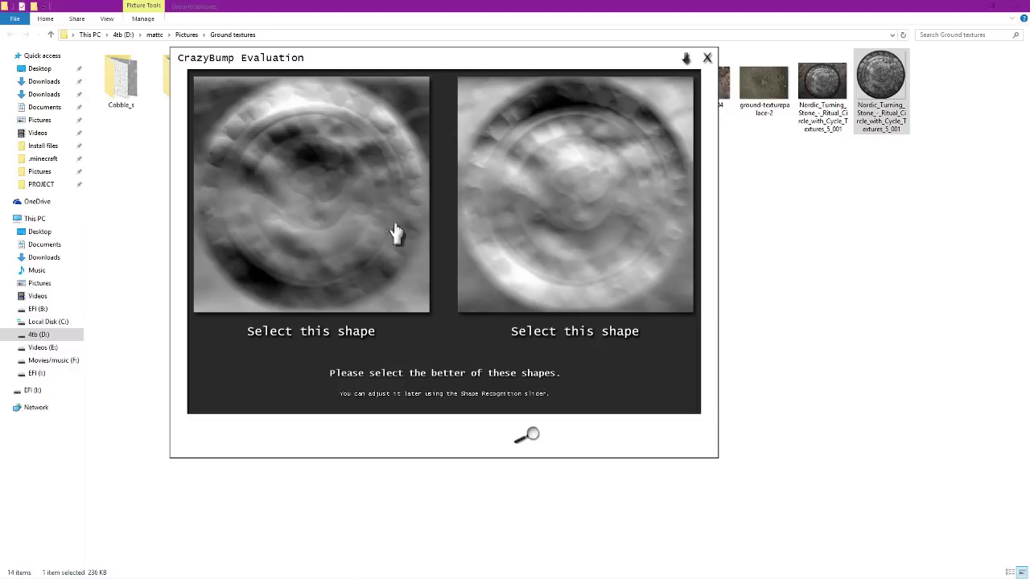
pyautogui.click(344, 226)
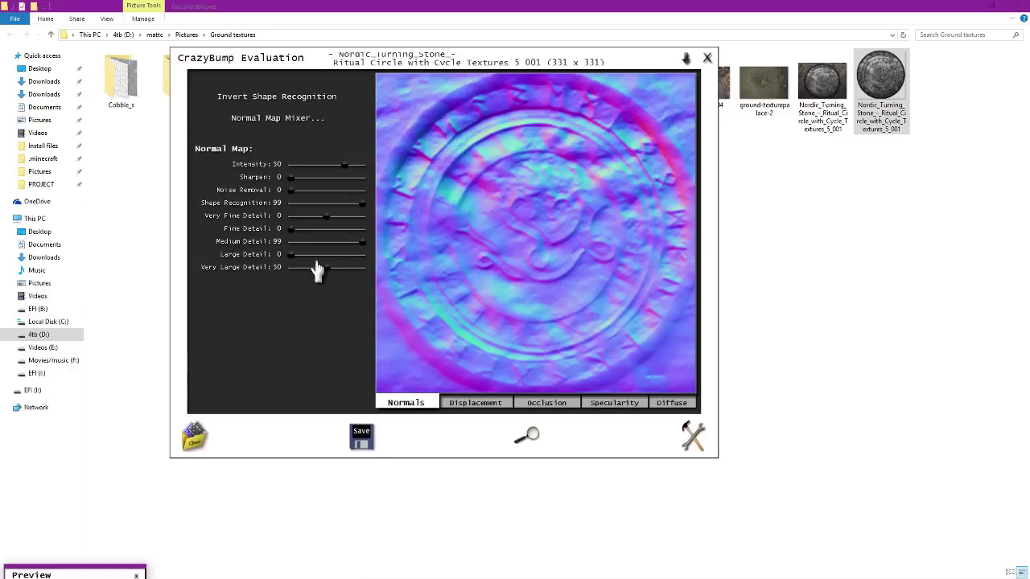
# Set the normal map's Intensity, Shape Recognition, Fine, Large and Very Large Detail to 99, and Very Fine Detail to 50.
pyautogui.moveTo(344, 164); pyautogui.dragTo(391, 200)
pyautogui.moveTo(291, 229); pyautogui.dragTo(414, 250)
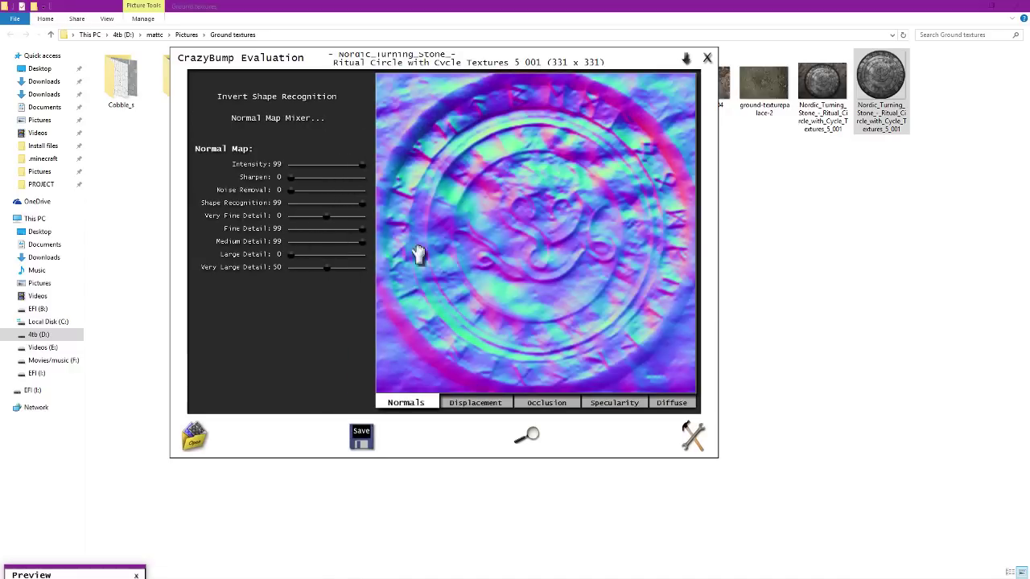
pyautogui.moveTo(328, 271); pyautogui.dragTo(415, 266)
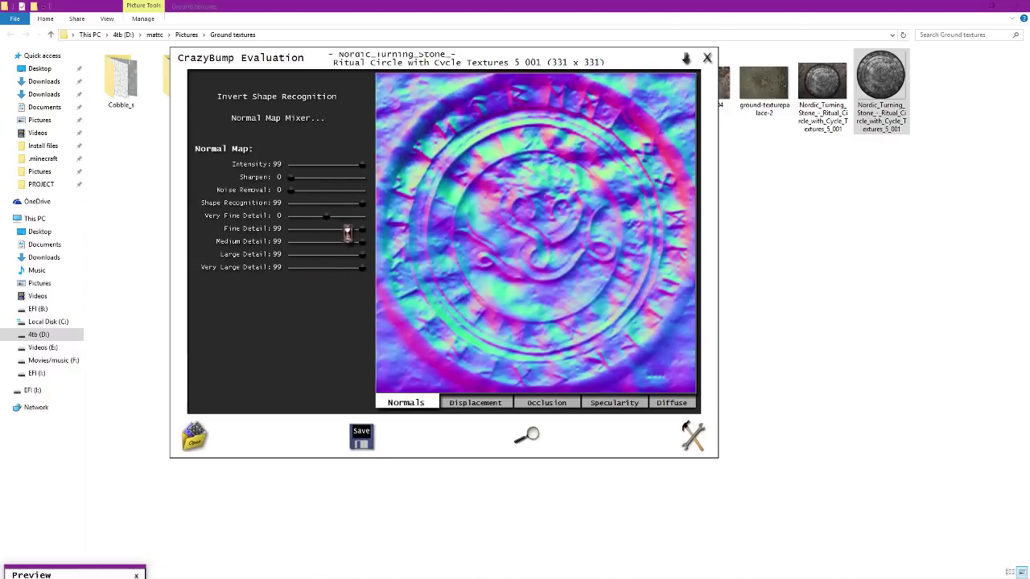
pyautogui.click(321, 207)
pyautogui.moveTo(329, 217); pyautogui.dragTo(449, 218)
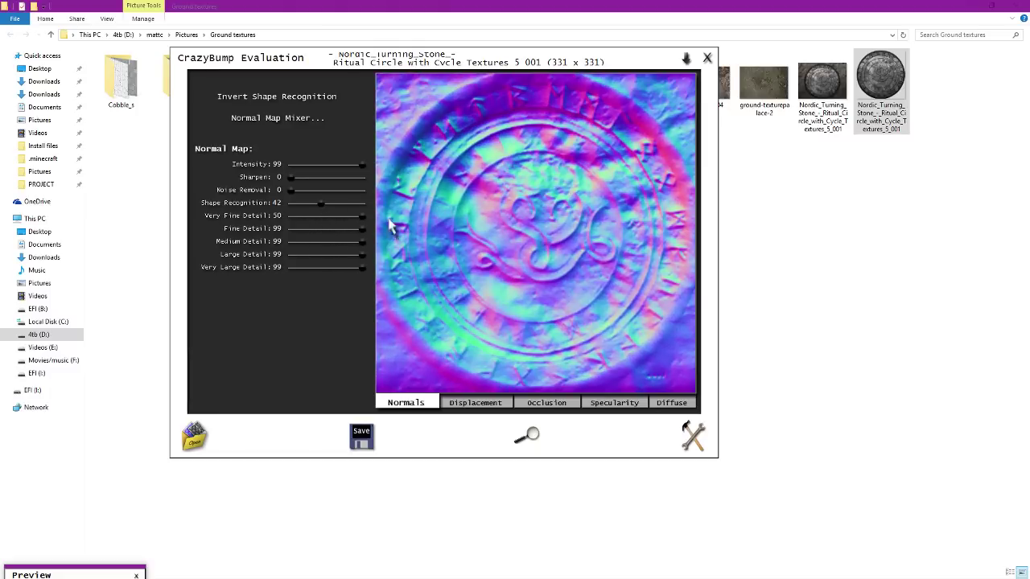
pyautogui.moveTo(321, 204); pyautogui.dragTo(423, 213)
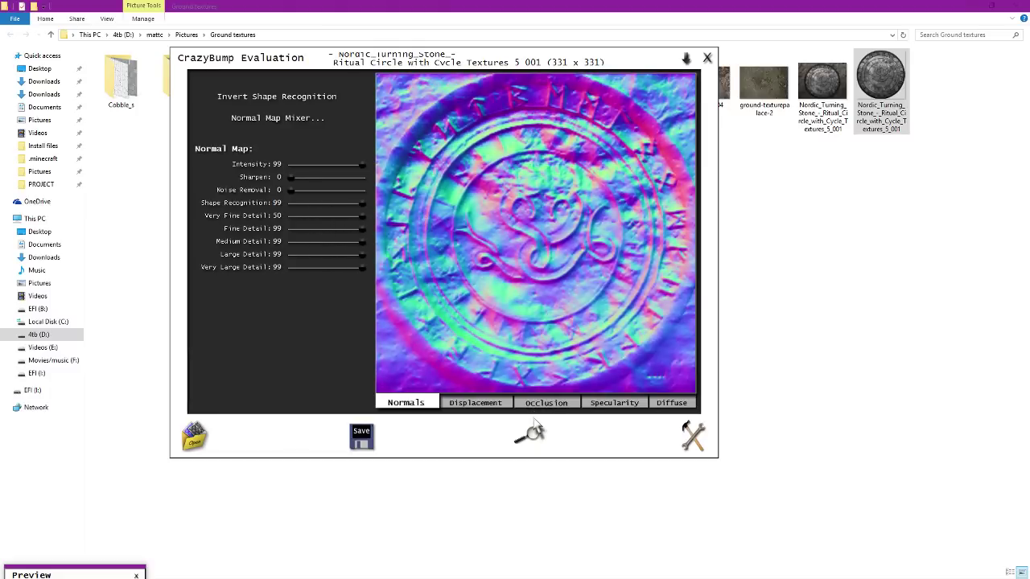
# Save all the textures as PNG files into the existing NordicRune folder under their default name.
pyautogui.click(359, 436)
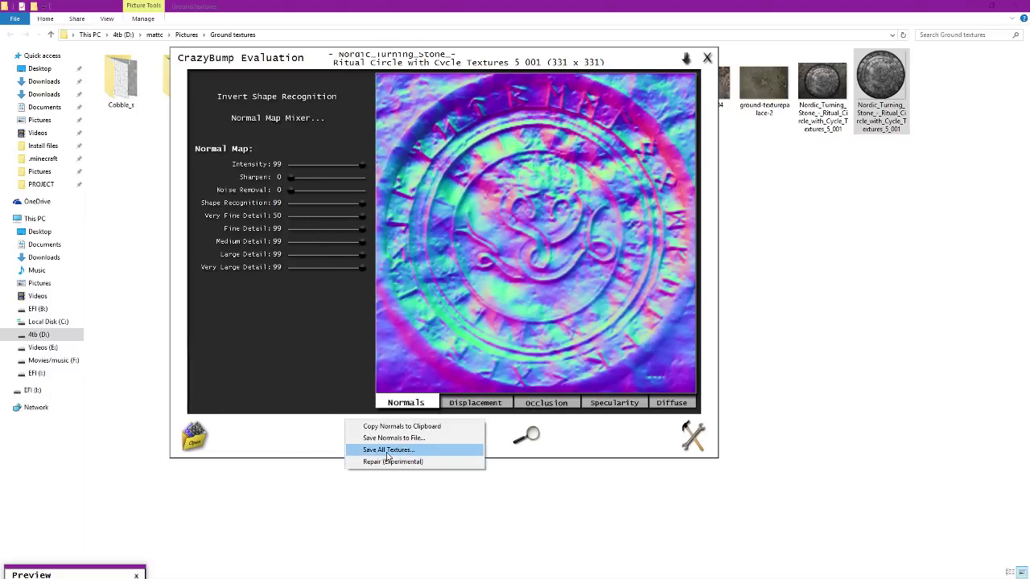
pyautogui.click(387, 449)
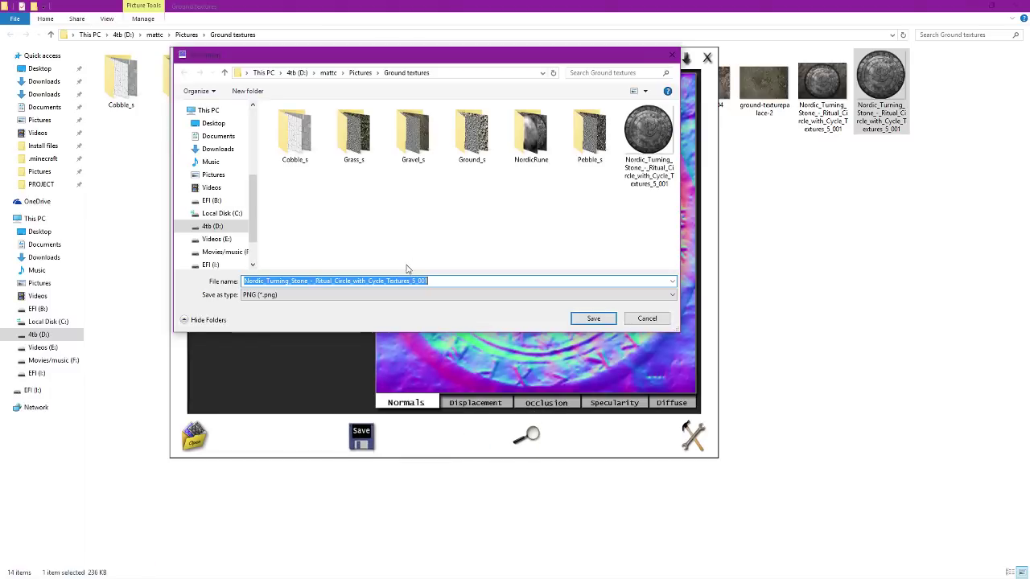
pyautogui.doubleClick(539, 145)
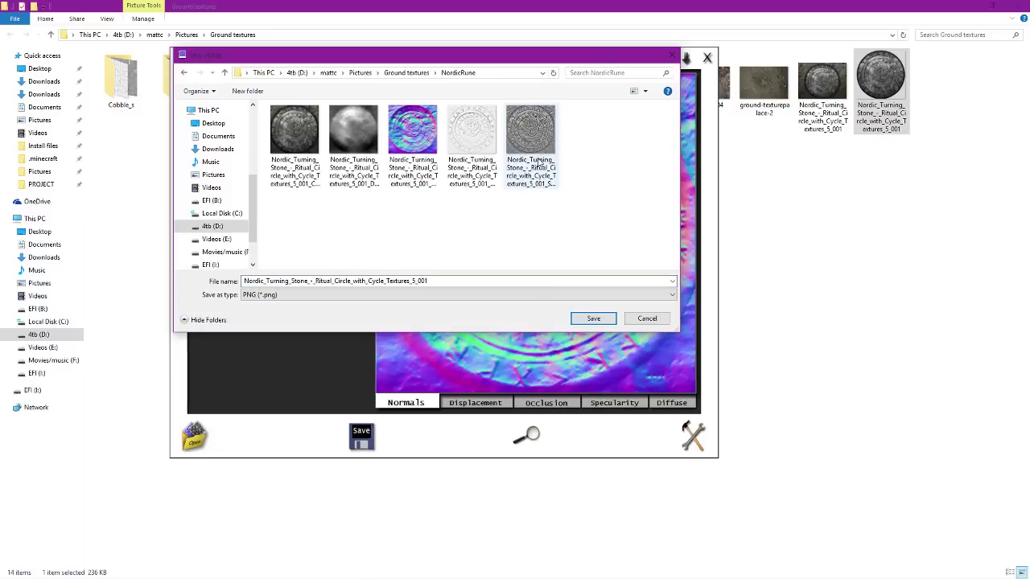
pyautogui.click(593, 320)
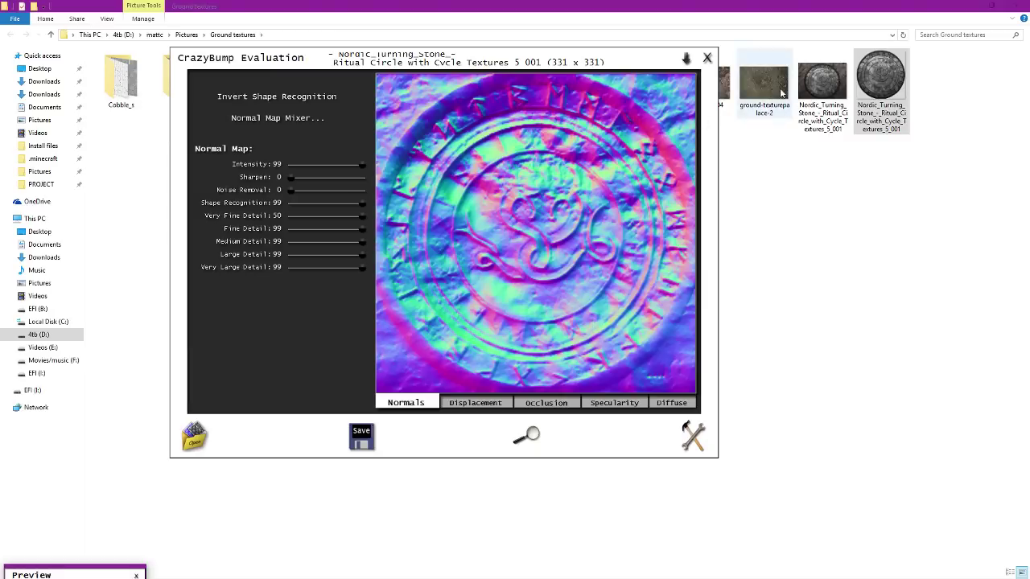
# View the cut-out disc PNG from Ground textures in the Photos app, then close it.
pyautogui.rightClick(880, 75)
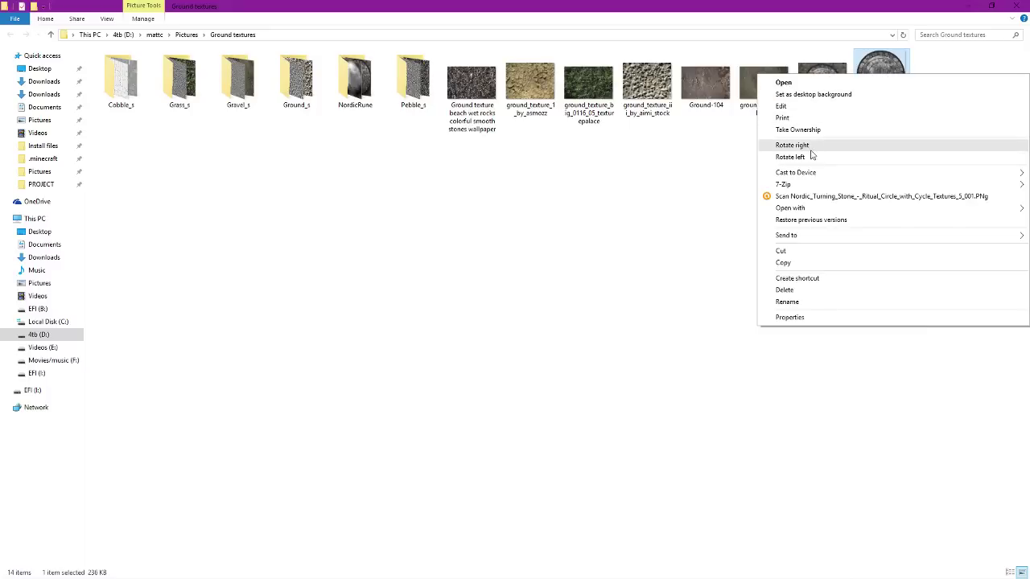
pyautogui.click(809, 83)
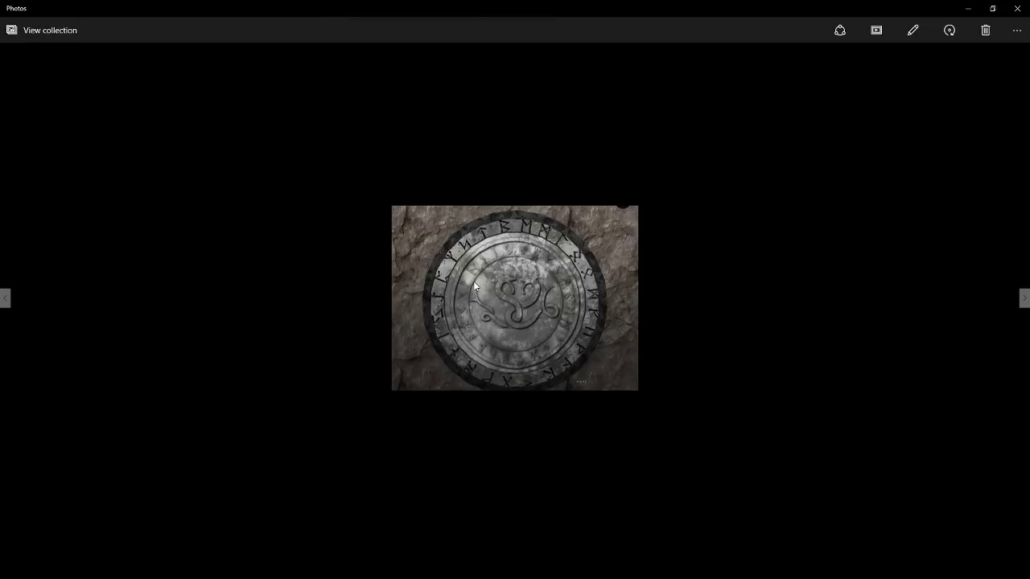
pyautogui.click(1017, 5)
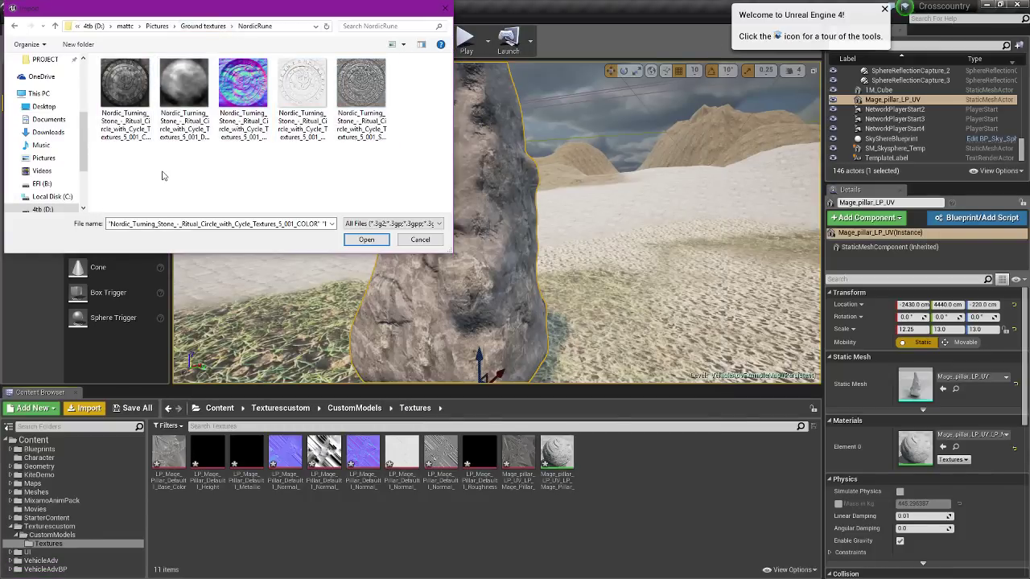
# Switch to Unreal Engine and import all NordicRune maps except the COLOR one, plus the cut-out disc PNG from Ground textures.
pyautogui.moveTo(168, 175); pyautogui.dragTo(399, 76)
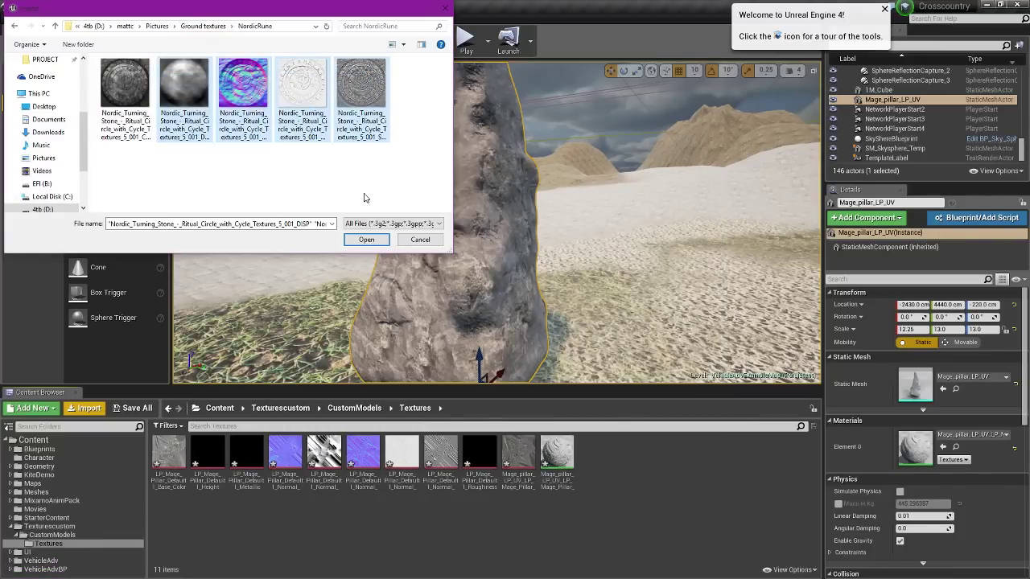
pyautogui.click(366, 239)
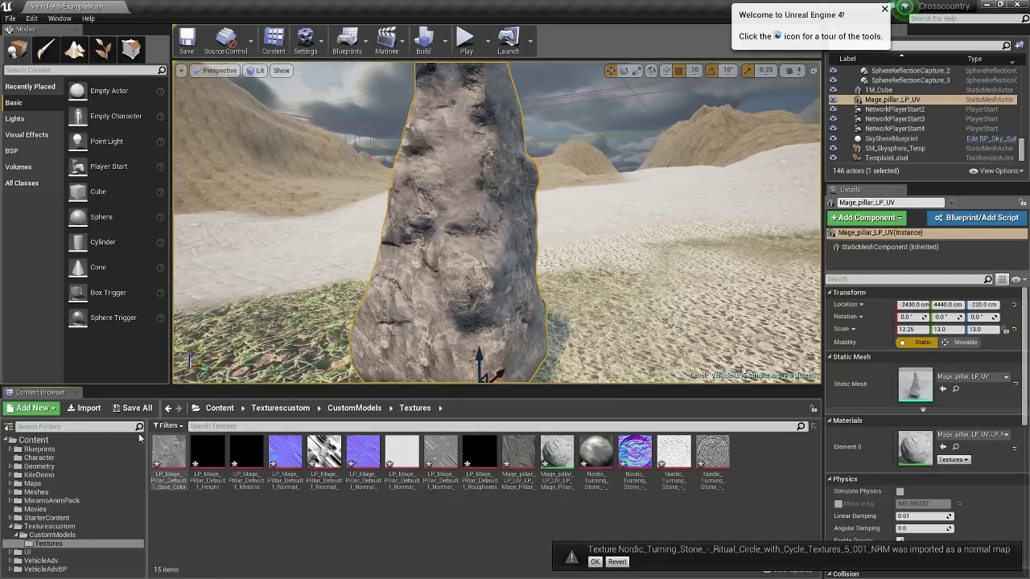
pyautogui.click(88, 409)
pyautogui.click(234, 26)
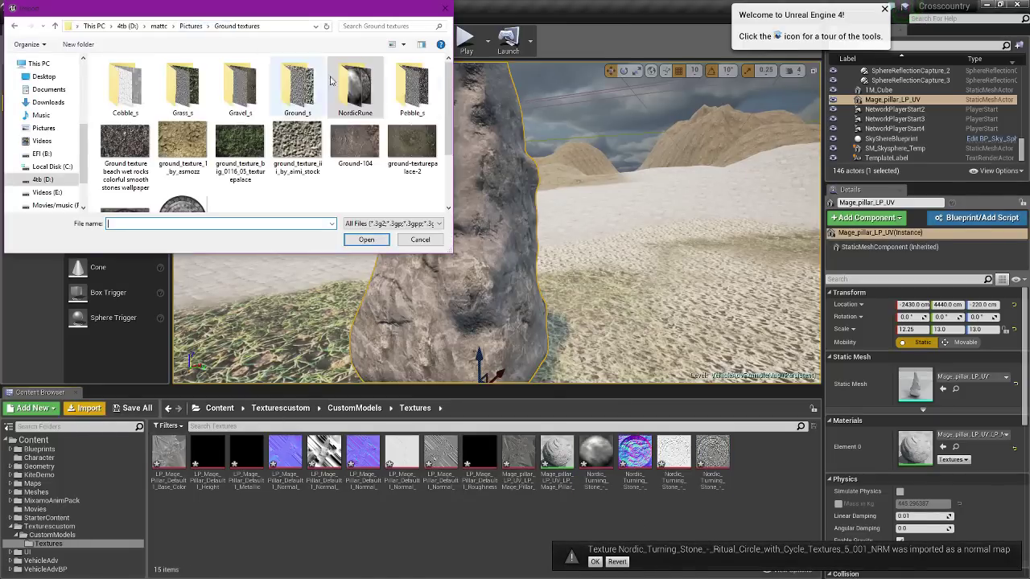
pyautogui.scroll(-1, 198, 178)
pyautogui.doubleClick(198, 179)
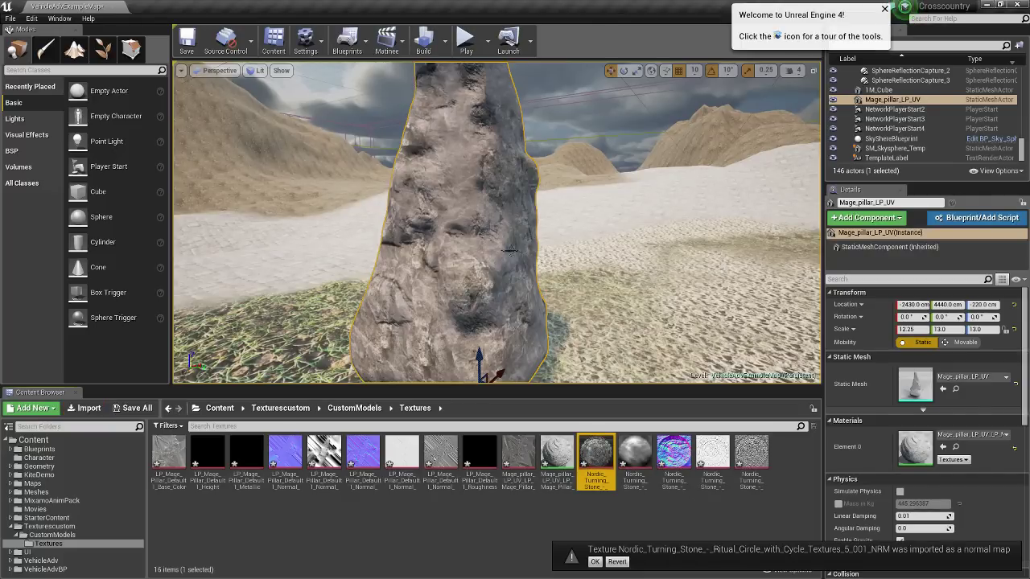
# Bring back the mage pillar's material editor and add the rune disc's normal, colour and occlusion textures to the graph.
pyautogui.moveTo(1028, 202); pyautogui.dragTo(456, 59)
pyautogui.moveTo(673, 451); pyautogui.dragTo(380, 246)
pyautogui.moveTo(585, 476); pyautogui.dragTo(486, 317)
pyautogui.click(712, 455)
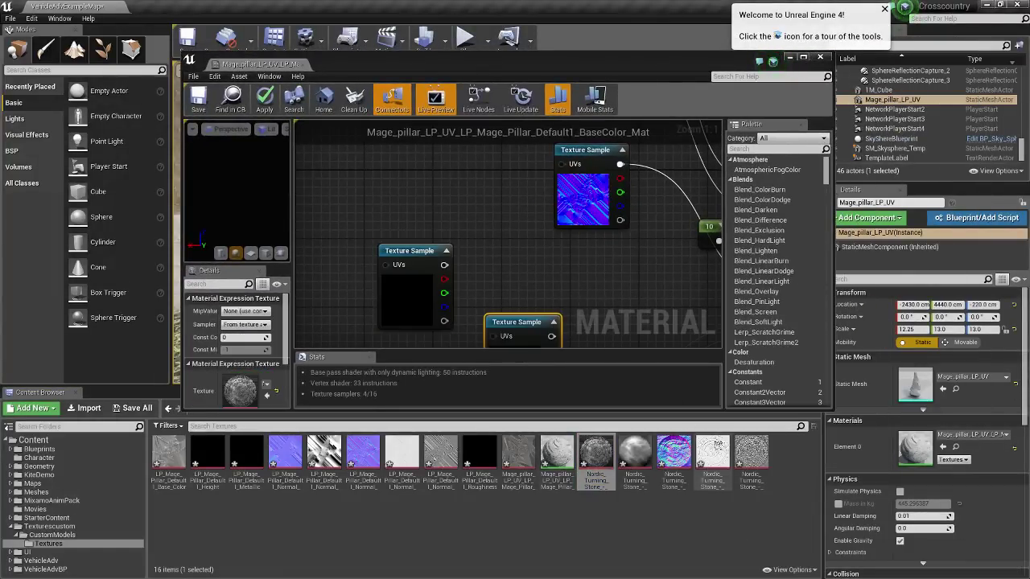
pyautogui.moveTo(712, 455); pyautogui.dragTo(555, 272)
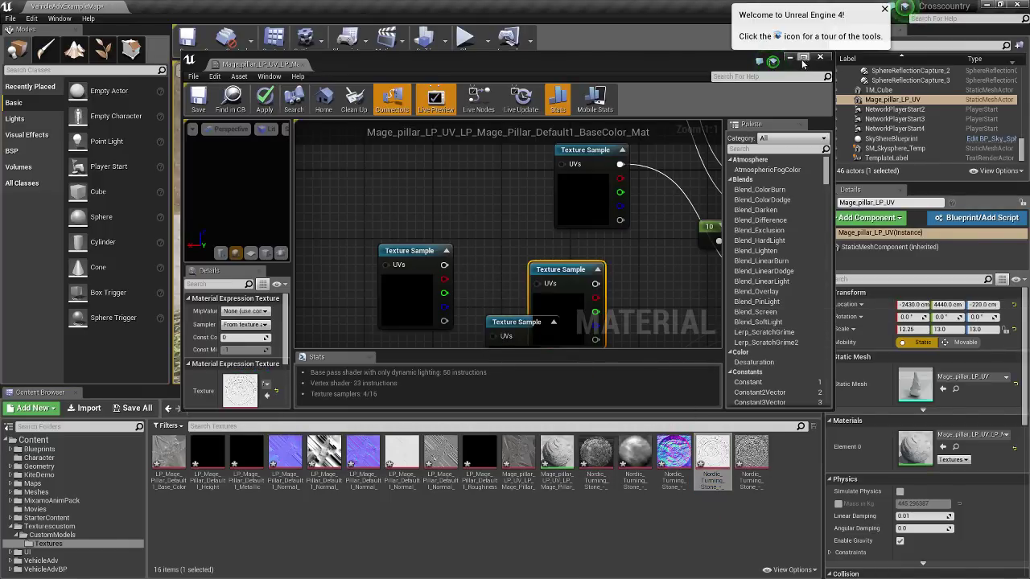
# Maximize the material editor and move the Base Color texture sample farther away from the main material node.
pyautogui.click(797, 59)
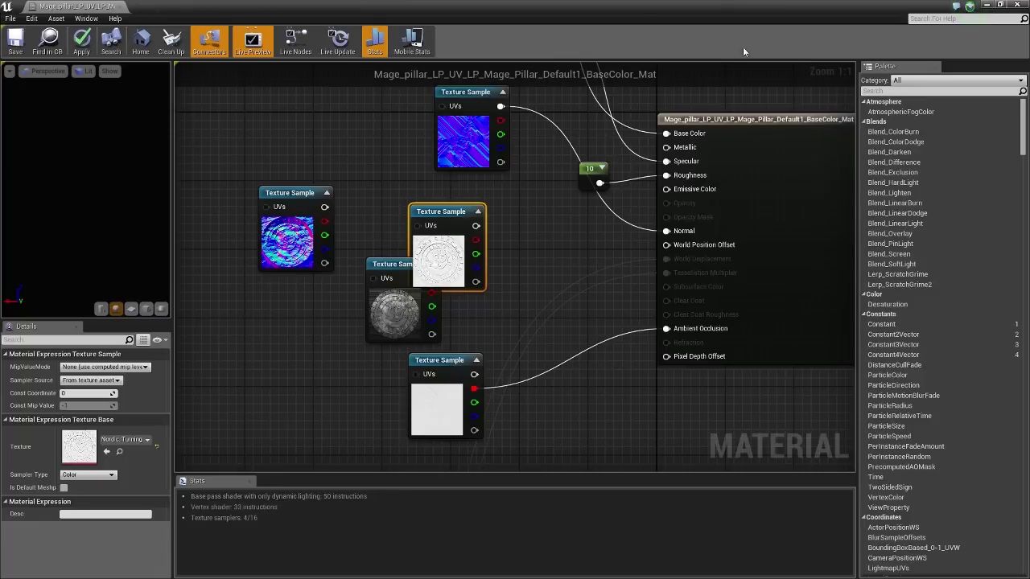
pyautogui.moveTo(389, 229); pyautogui.dragTo(499, 374, button='right')
pyautogui.moveTo(588, 271); pyautogui.dragTo(500, 267, button='right')
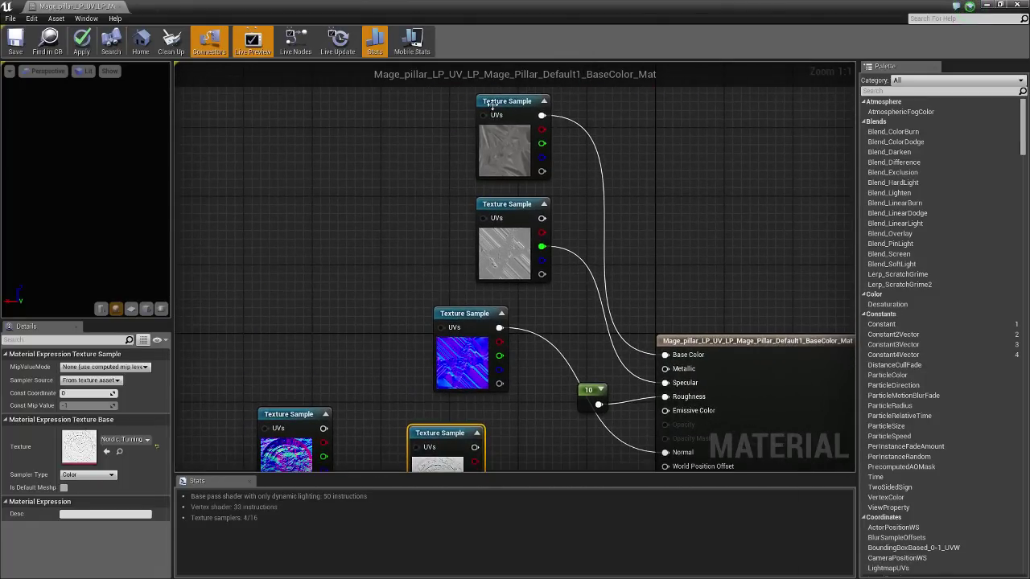
pyautogui.moveTo(492, 105); pyautogui.dragTo(232, 113)
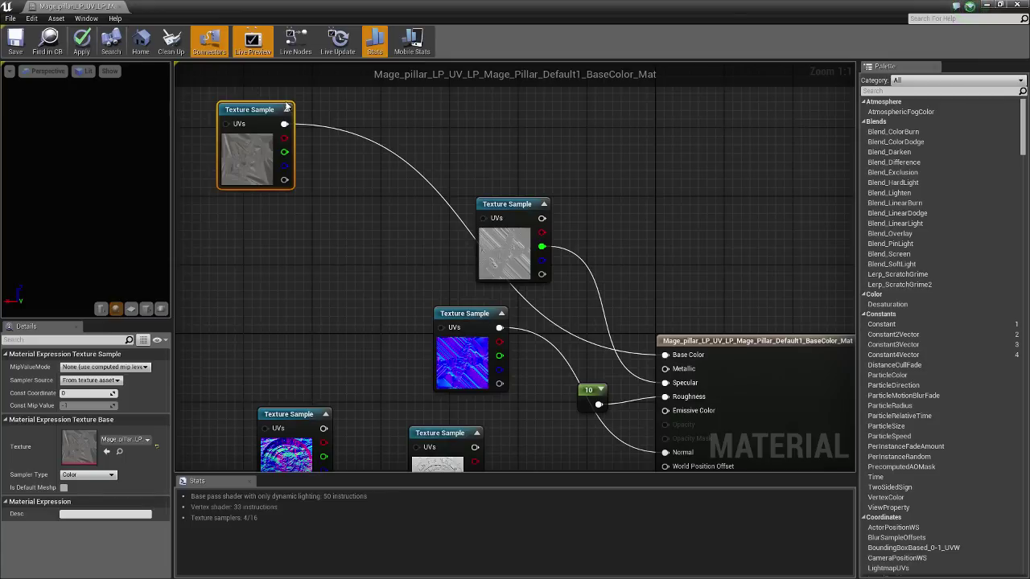
pyautogui.click(262, 258)
pyautogui.moveTo(262, 257); pyautogui.dragTo(251, 248)
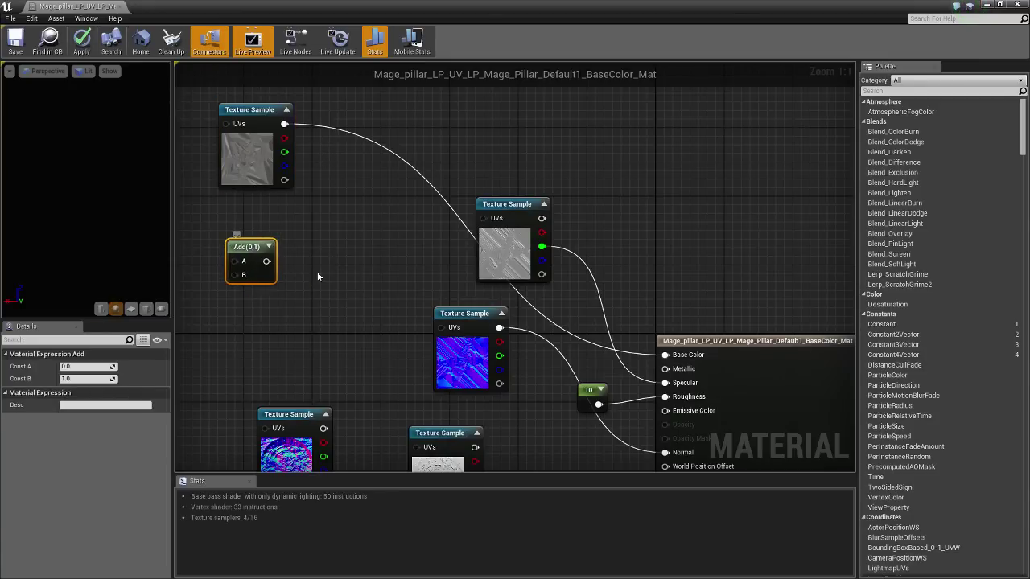
pyautogui.press('Delete')
# Replace the Add node with a Lerp node, feeding the pillar's base colour texture into A and the rune disc's colour texture into B.
pyautogui.click(271, 261)
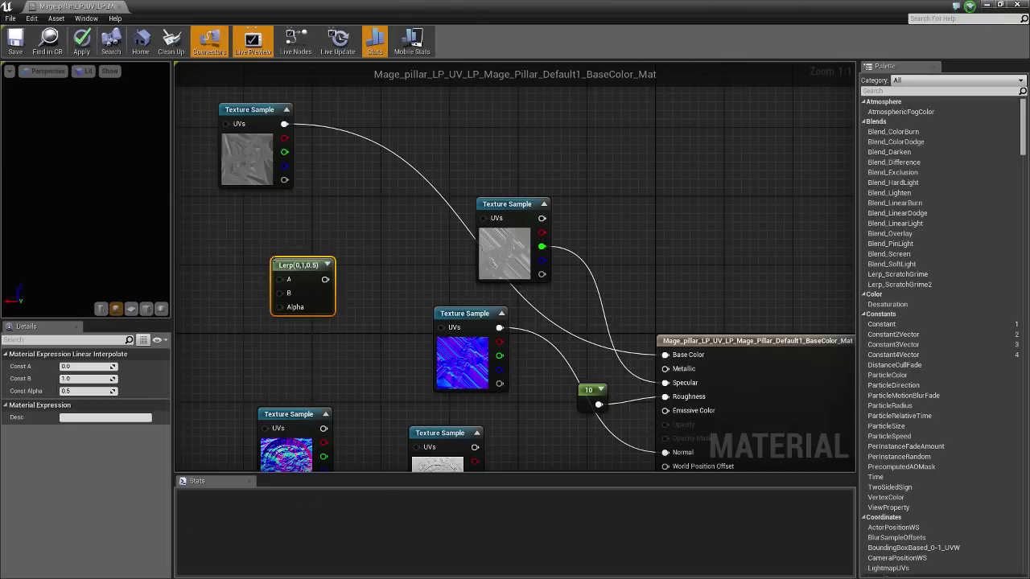
pyautogui.moveTo(312, 265); pyautogui.dragTo(346, 225)
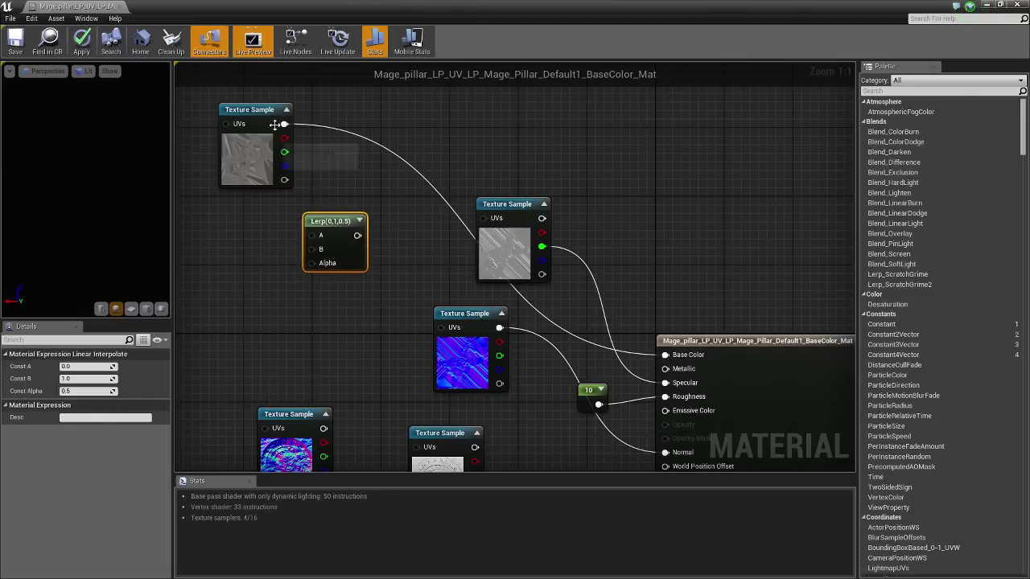
pyautogui.moveTo(284, 124); pyautogui.dragTo(311, 235)
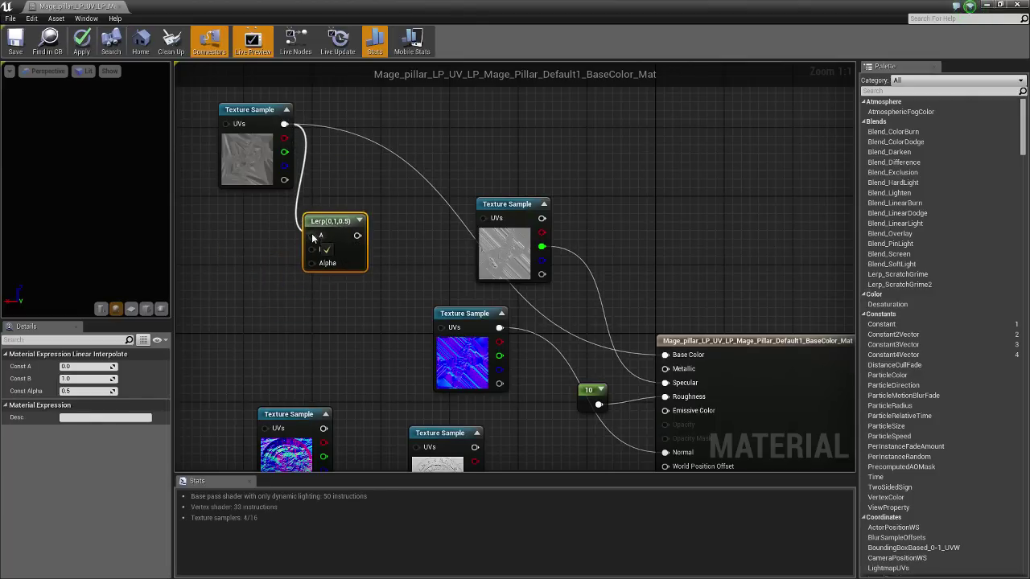
pyautogui.moveTo(344, 420); pyautogui.dragTo(481, 384, button='right')
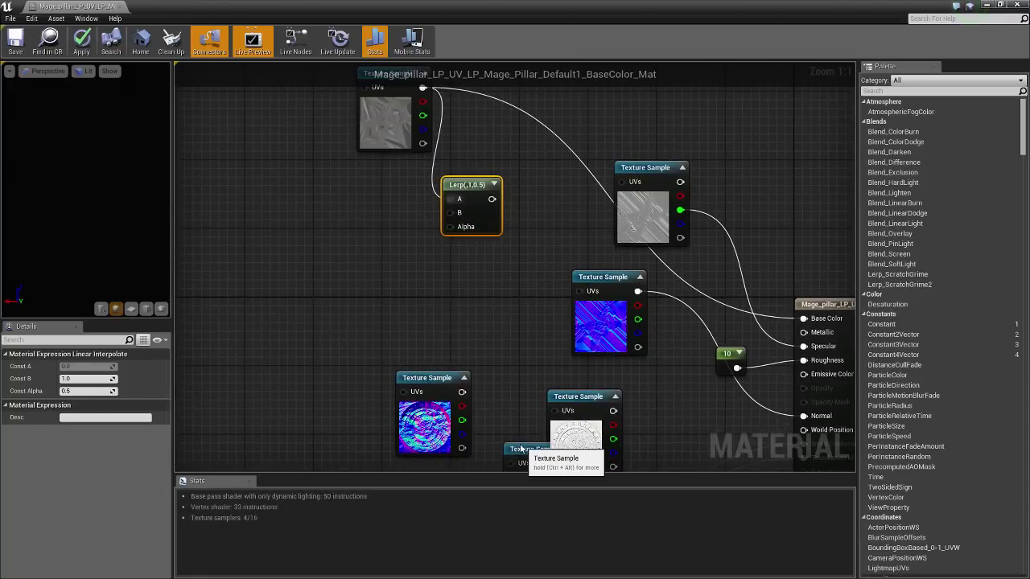
pyautogui.moveTo(523, 449); pyautogui.dragTo(460, 213)
pyautogui.moveTo(482, 309); pyautogui.dragTo(420, 319, button='right')
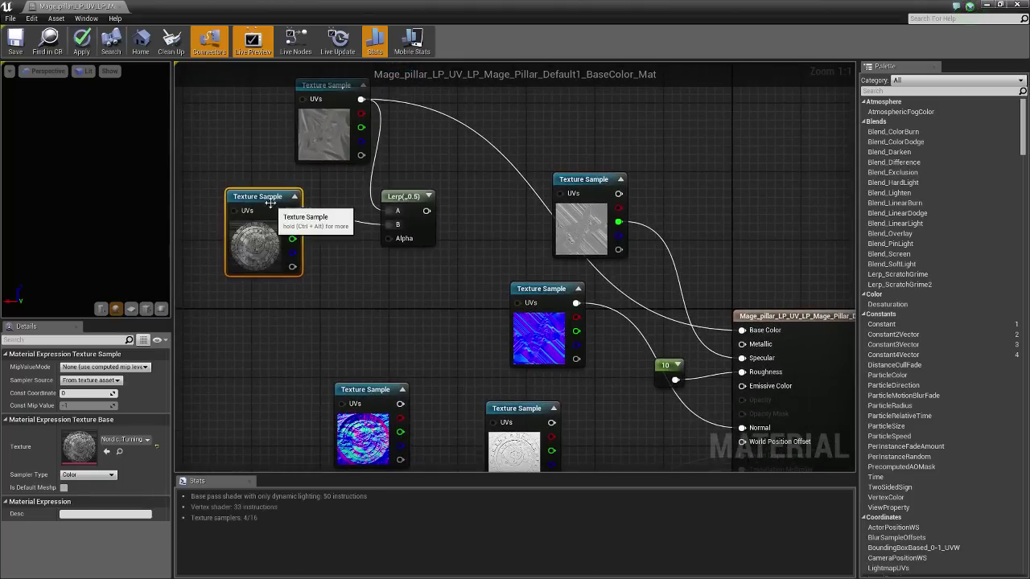
pyautogui.moveTo(269, 200)
pyautogui.mouseDown()
pyautogui.moveTo(270, 210)
pyautogui.moveTo(261, 192)
pyautogui.mouseUp()
pyautogui.moveTo(353, 308); pyautogui.dragTo(443, 320, button='right')
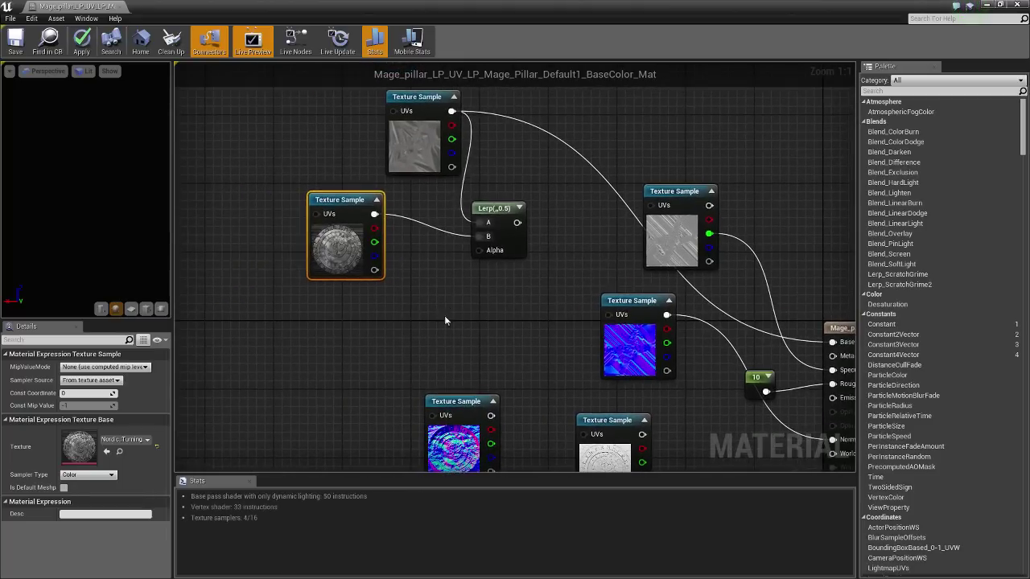
# Feed a new Constant node into the Lerp's Alpha, connect the Lerp to Base Color, and move the specular texture clear of the wires.
pyautogui.click(392, 323)
pyautogui.moveTo(410, 345); pyautogui.dragTo(479, 250)
pyautogui.moveTo(479, 250); pyautogui.dragTo(415, 202, button='right')
pyautogui.moveTo(440, 240); pyautogui.dragTo(756, 360)
pyautogui.moveTo(612, 210); pyautogui.dragTo(665, 141)
# Align the pillar and rune disc normal textures, combine them as A and B in an Add node, and connect it to Normal.
pyautogui.moveTo(523, 287); pyautogui.dragTo(432, 105, button='right')
pyautogui.moveTo(313, 239); pyautogui.dragTo(387, 257, button='right')
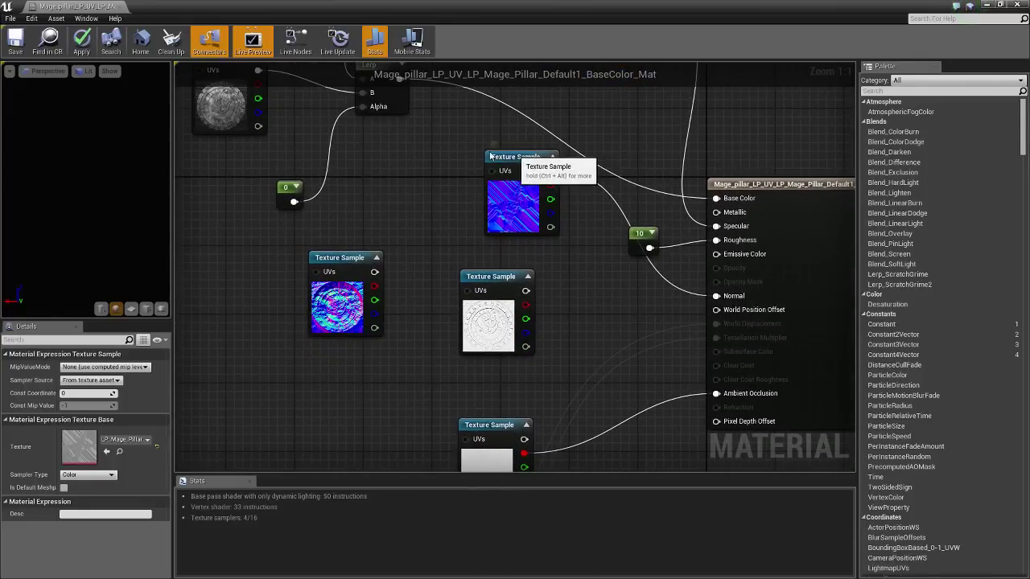
pyautogui.moveTo(521, 154); pyautogui.dragTo(382, 148)
pyautogui.moveTo(338, 257); pyautogui.dragTo(374, 261)
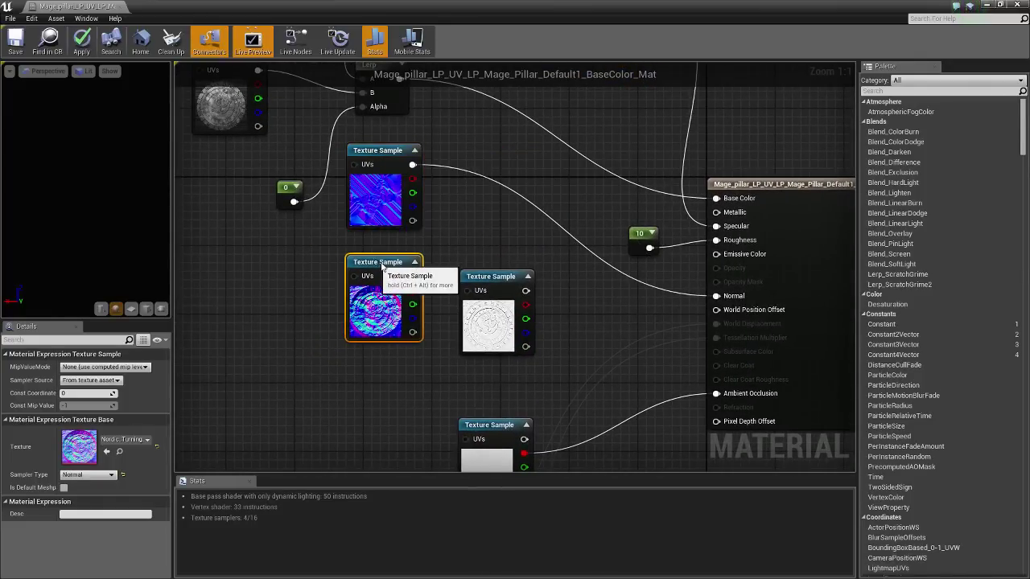
pyautogui.click(444, 226)
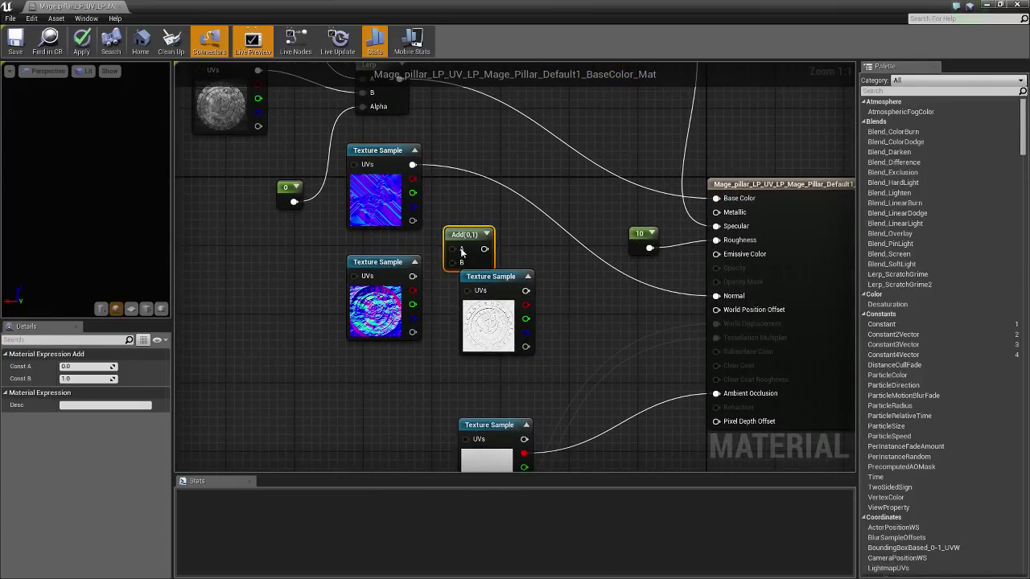
pyautogui.moveTo(413, 276); pyautogui.dragTo(452, 262)
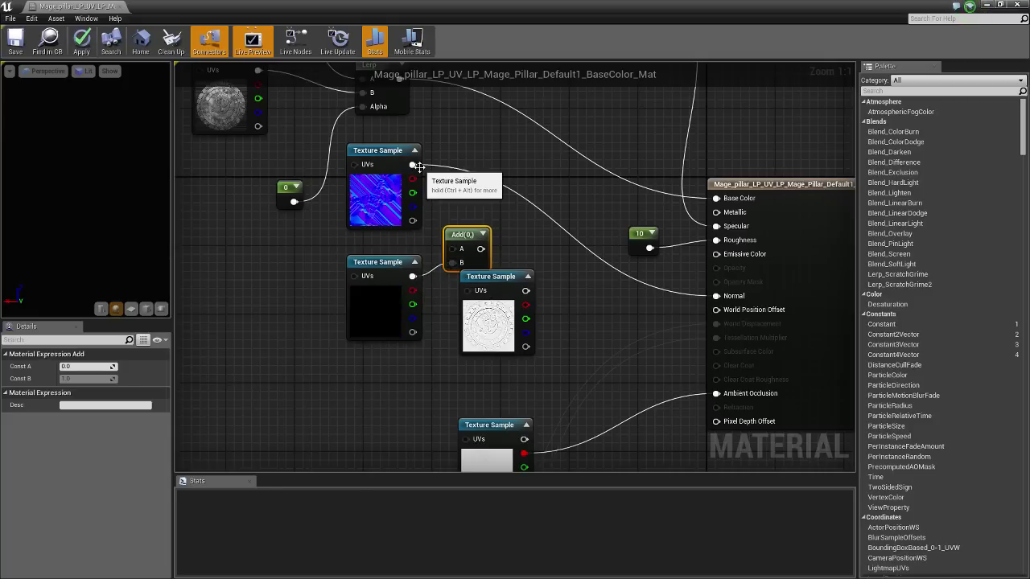
pyautogui.moveTo(412, 164); pyautogui.dragTo(436, 188)
pyautogui.moveTo(454, 254); pyautogui.dragTo(716, 296)
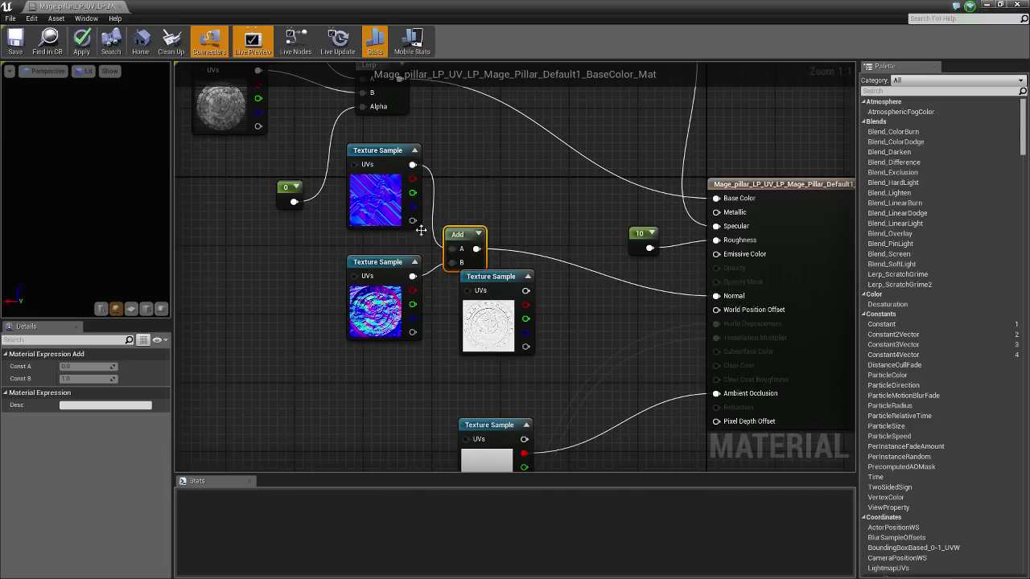
# Set the constant feeding the Lerp's Alpha to 0.9 and apply the material changes.
pyautogui.moveTo(301, 207); pyautogui.dragTo(315, 231, button='right')
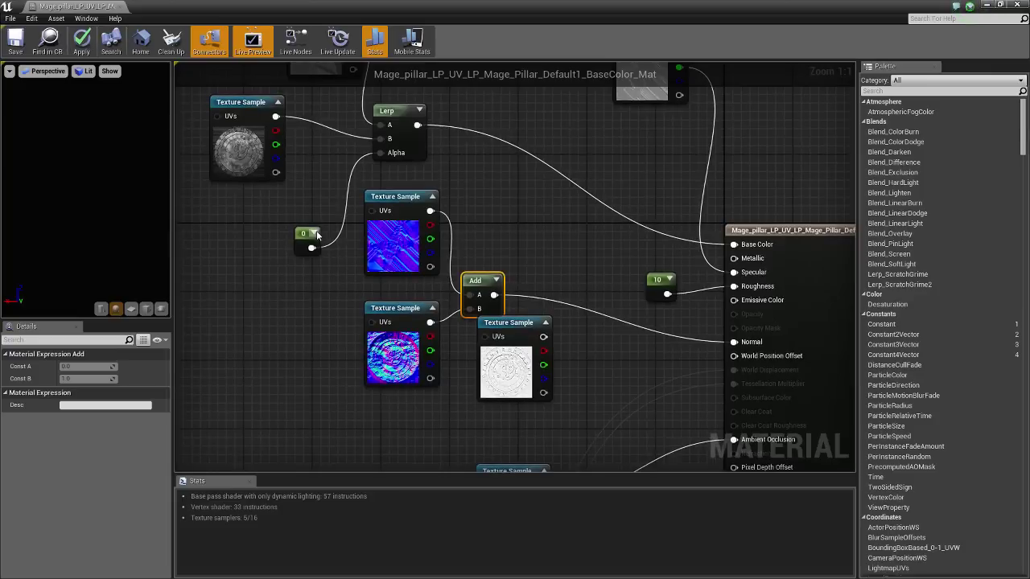
pyautogui.click(314, 235)
pyautogui.click(78, 366)
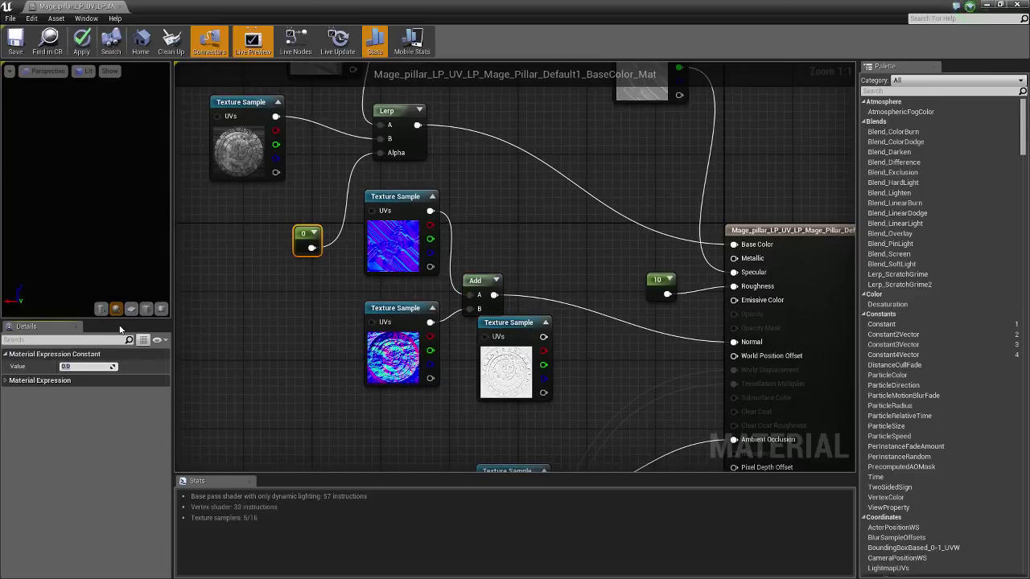
pyautogui.write('0')
pyautogui.press('Return')
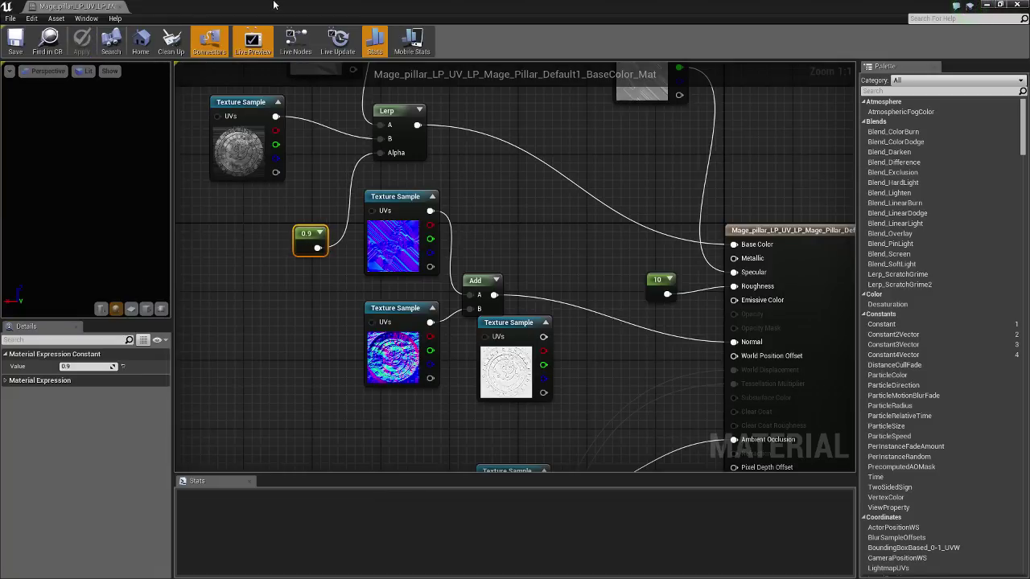
# Move the material editor aside, examine the mage pillar's surface in the level viewport, and return to the material graph to review it.
pyautogui.moveTo(274, 5); pyautogui.dragTo(1029, 9)
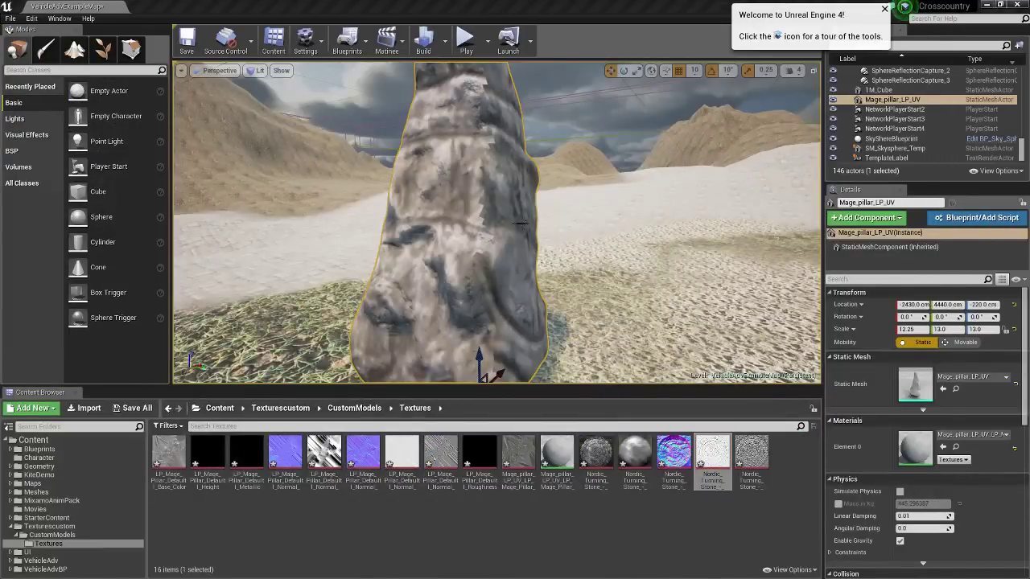
pyautogui.moveTo(777, 165); pyautogui.dragTo(764, 197, button='right')
pyautogui.moveTo(491, 238); pyautogui.dragTo(541, 208, button='right')
pyautogui.moveTo(1029, 276); pyautogui.dragTo(603, 0)
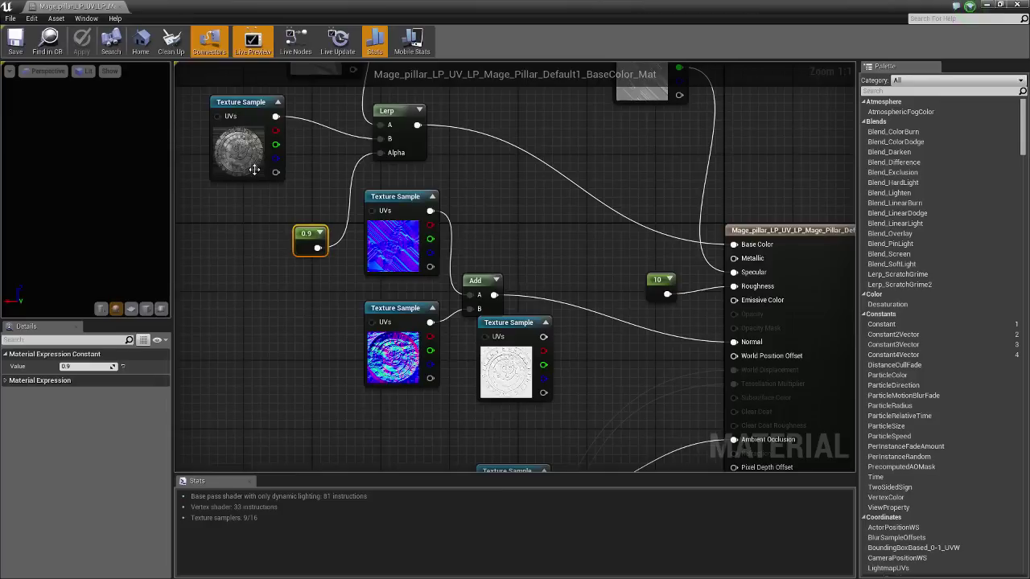
pyautogui.moveTo(265, 246); pyautogui.dragTo(333, 414, button='right')
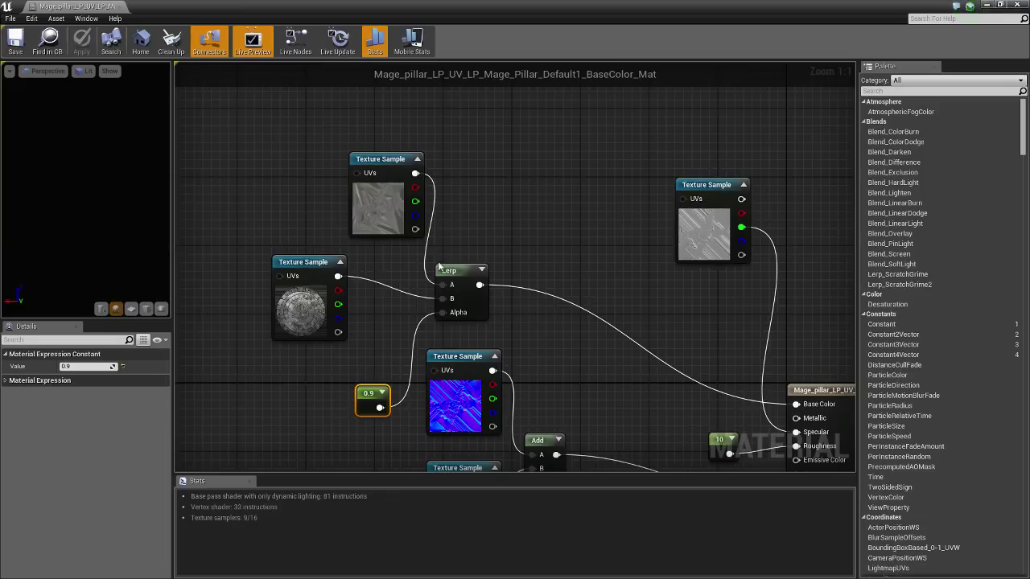
pyautogui.moveTo(626, 274); pyautogui.dragTo(542, 208, button='right')
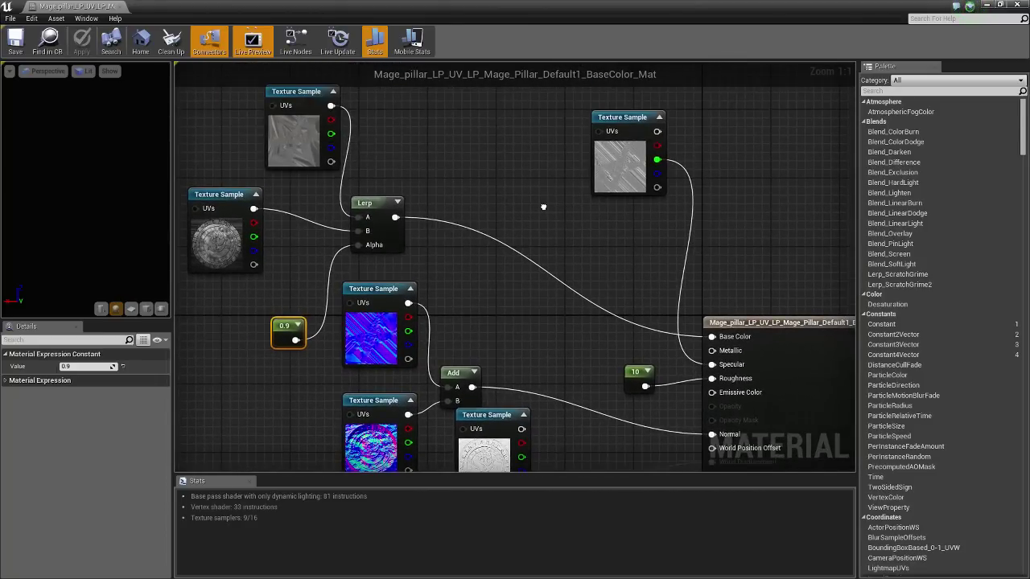